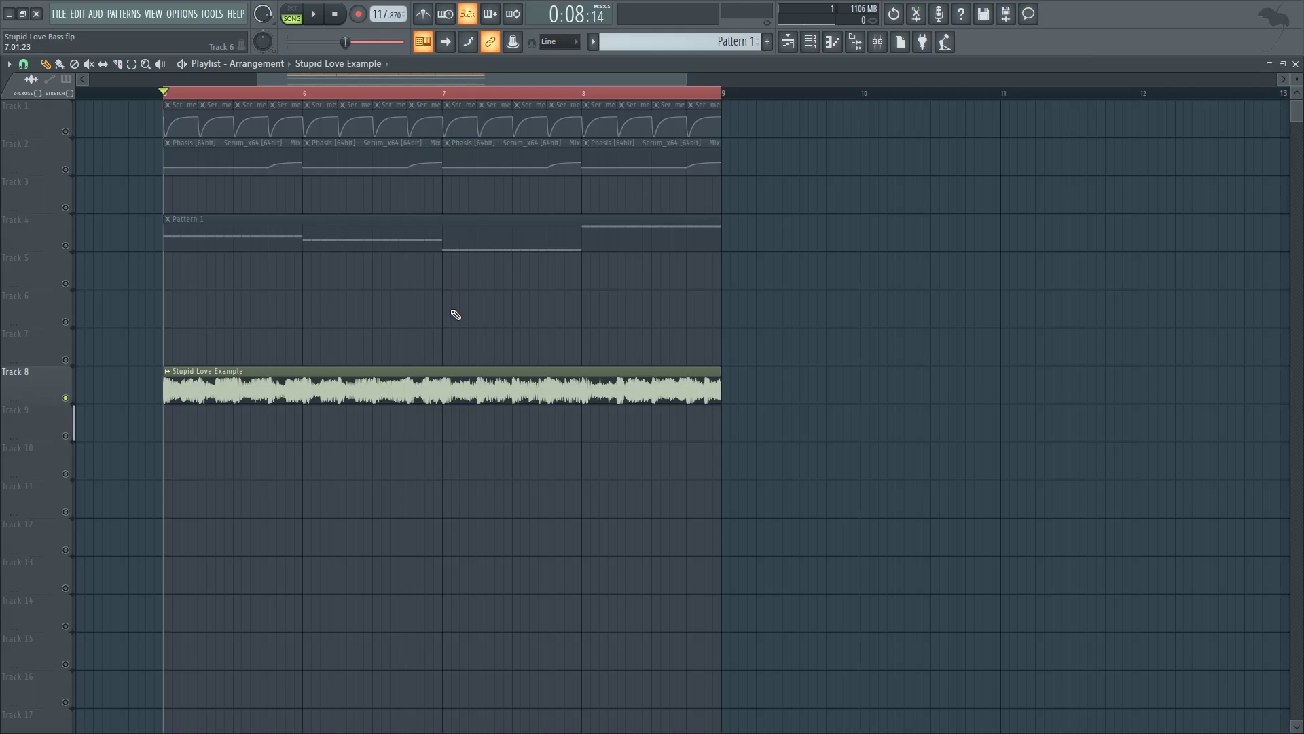
Play the Stupid Love Example clip, and swap the mutes so Tracks 8 and 1 are muted and the other tracks are active.
key("space")
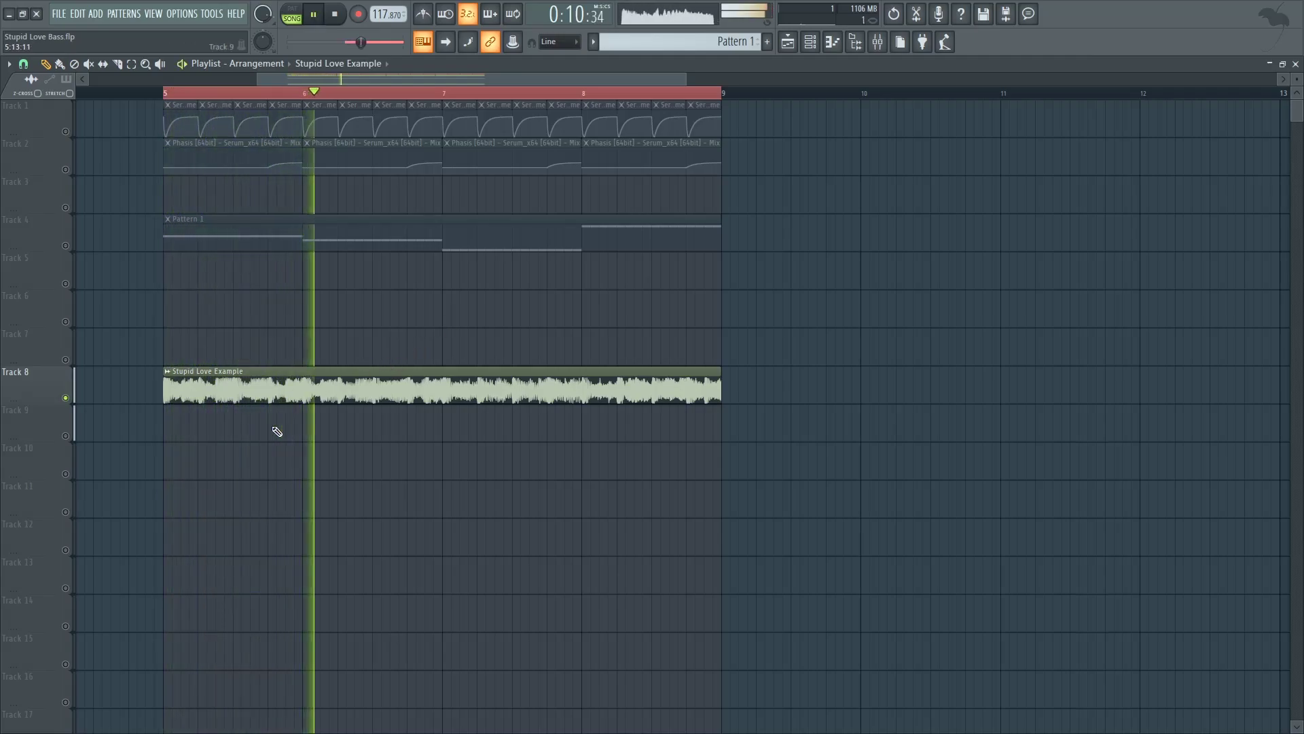
key("space")
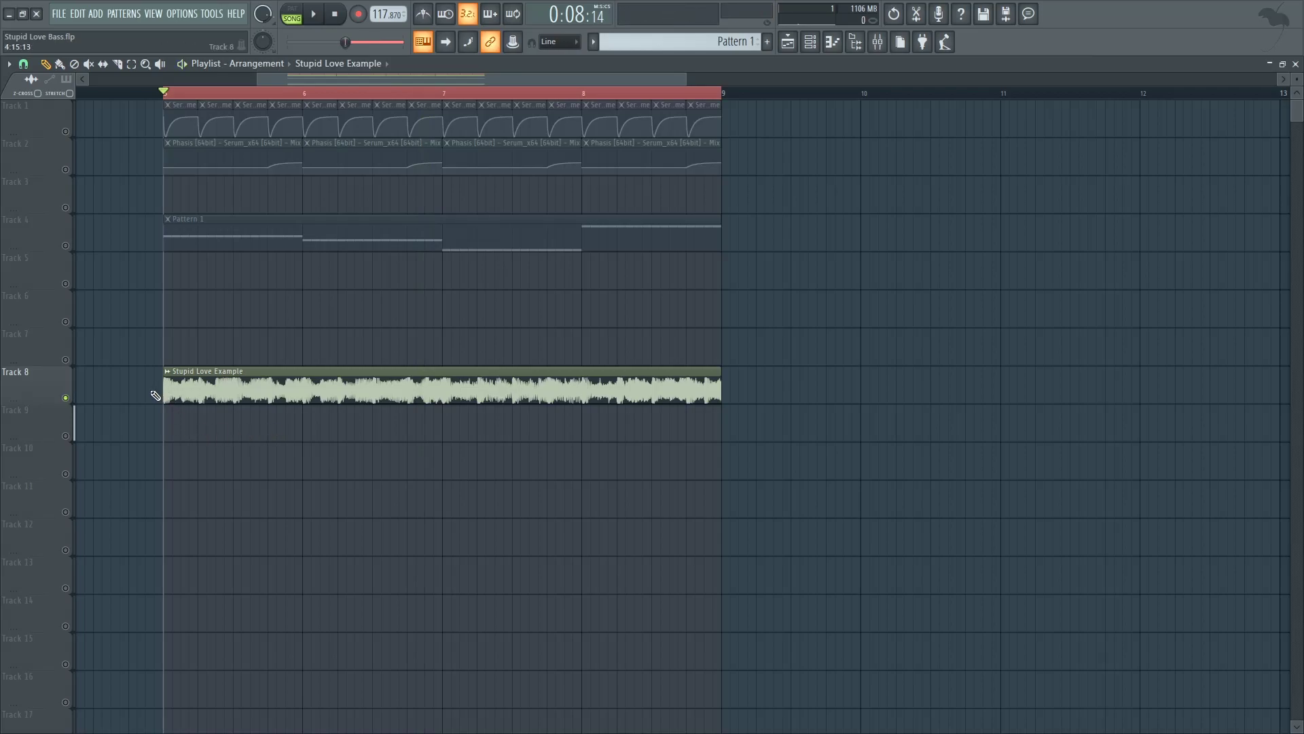
right_click(73, 408)
left_click(73, 407)
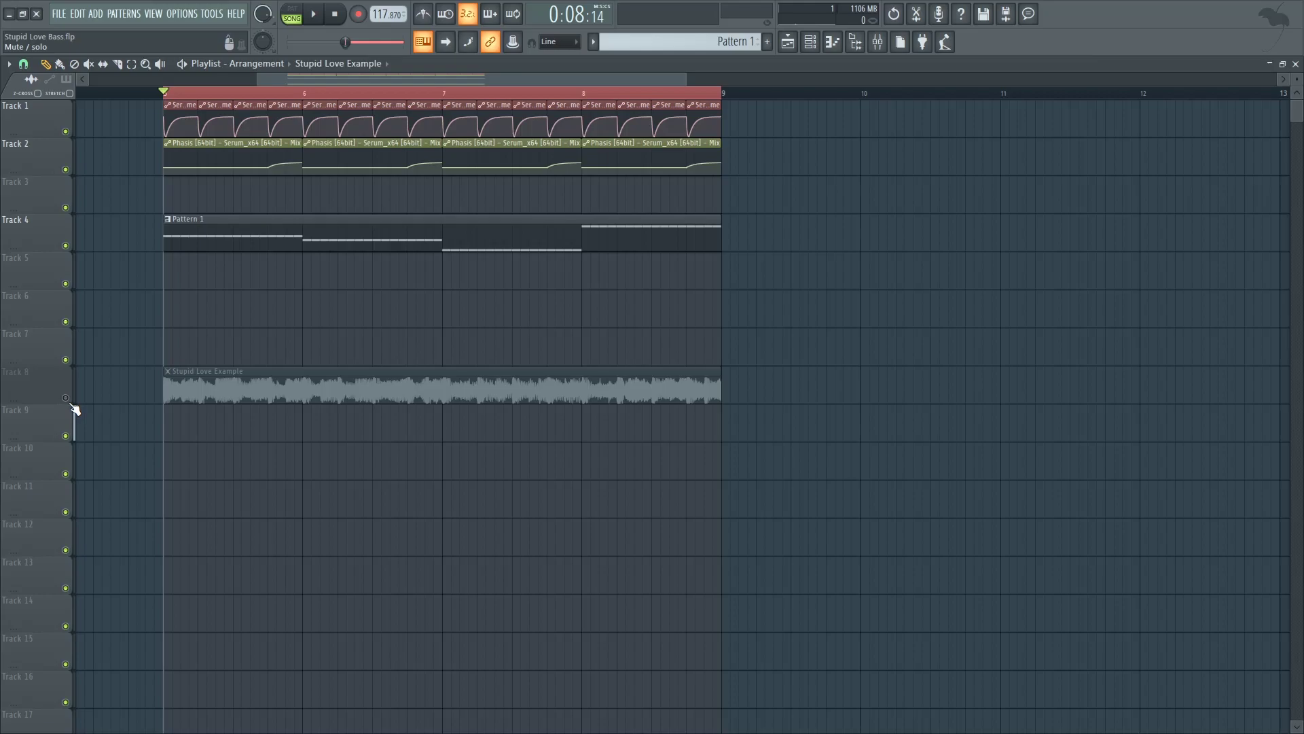
left_click(67, 133)
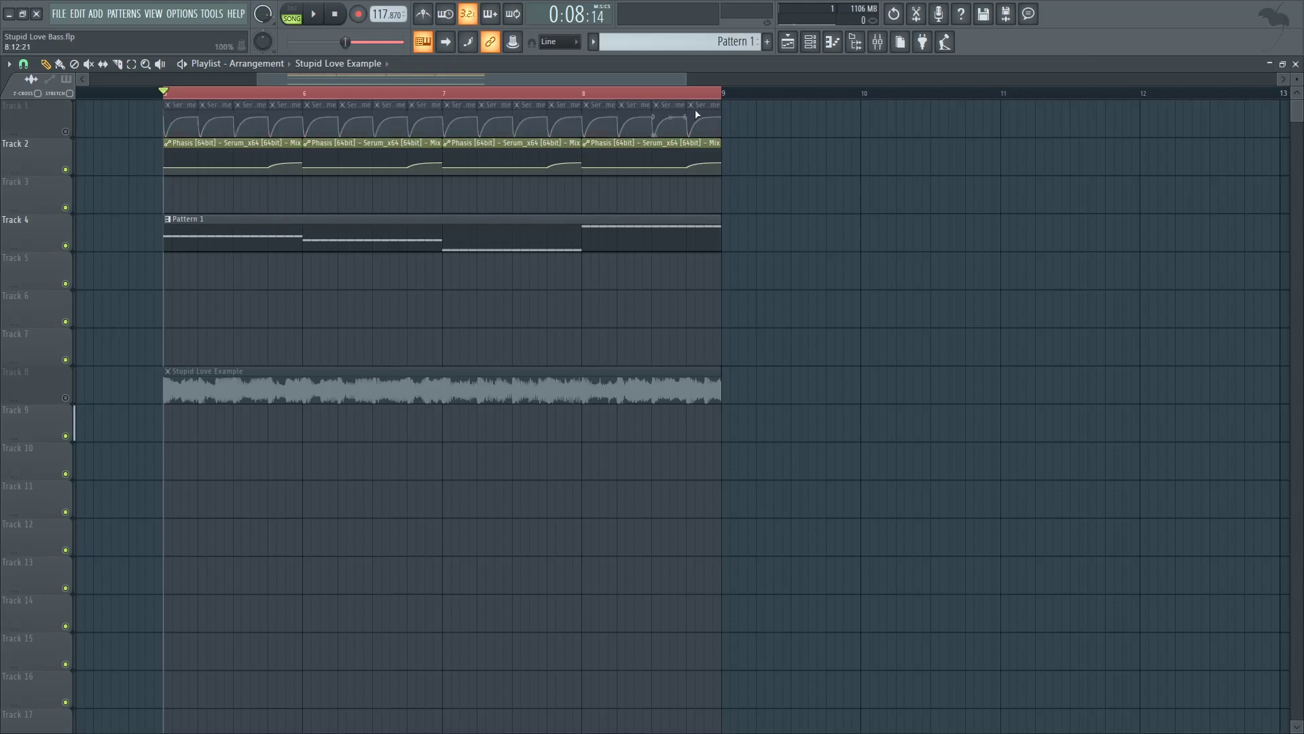
Open the Serum synth from the channel rack, place its window over the playlist, and play the full patch.
left_click(821, 49)
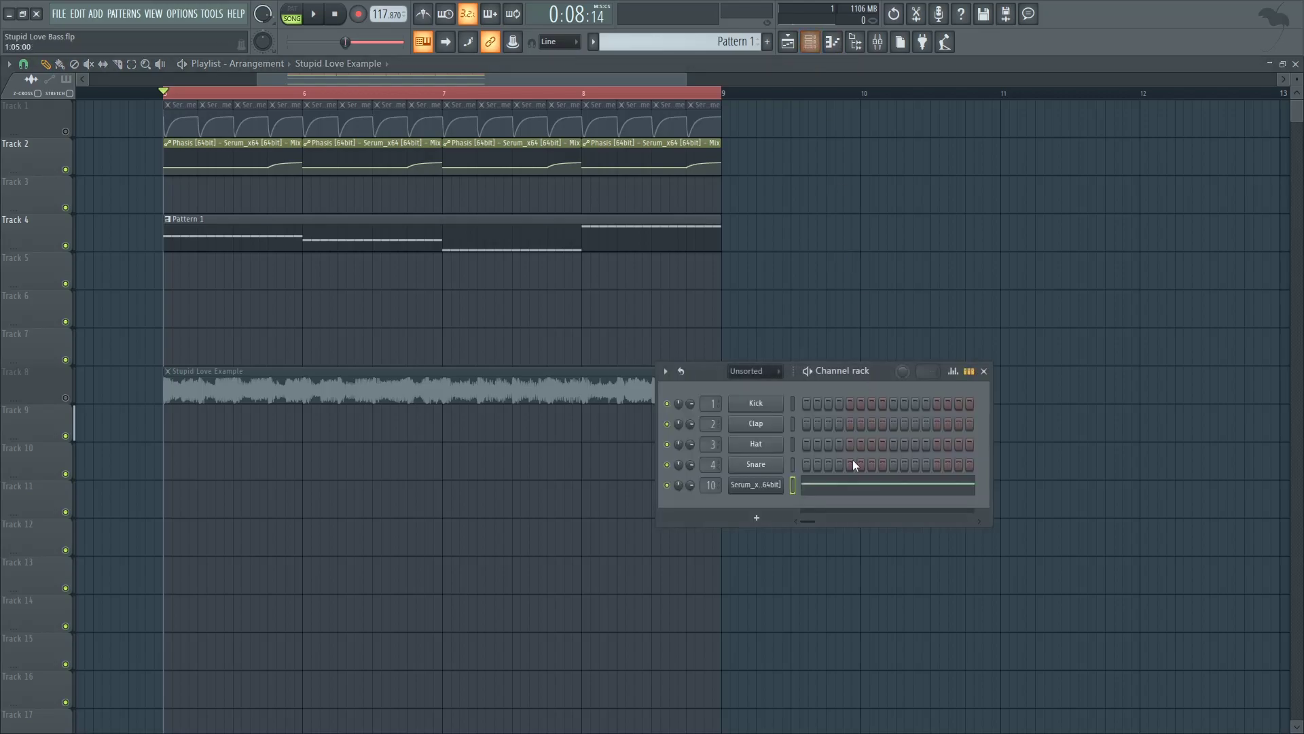
left_click(780, 485)
left_click_drag(546, 89, 883, 117)
left_click_drag(716, 118, 488, 141)
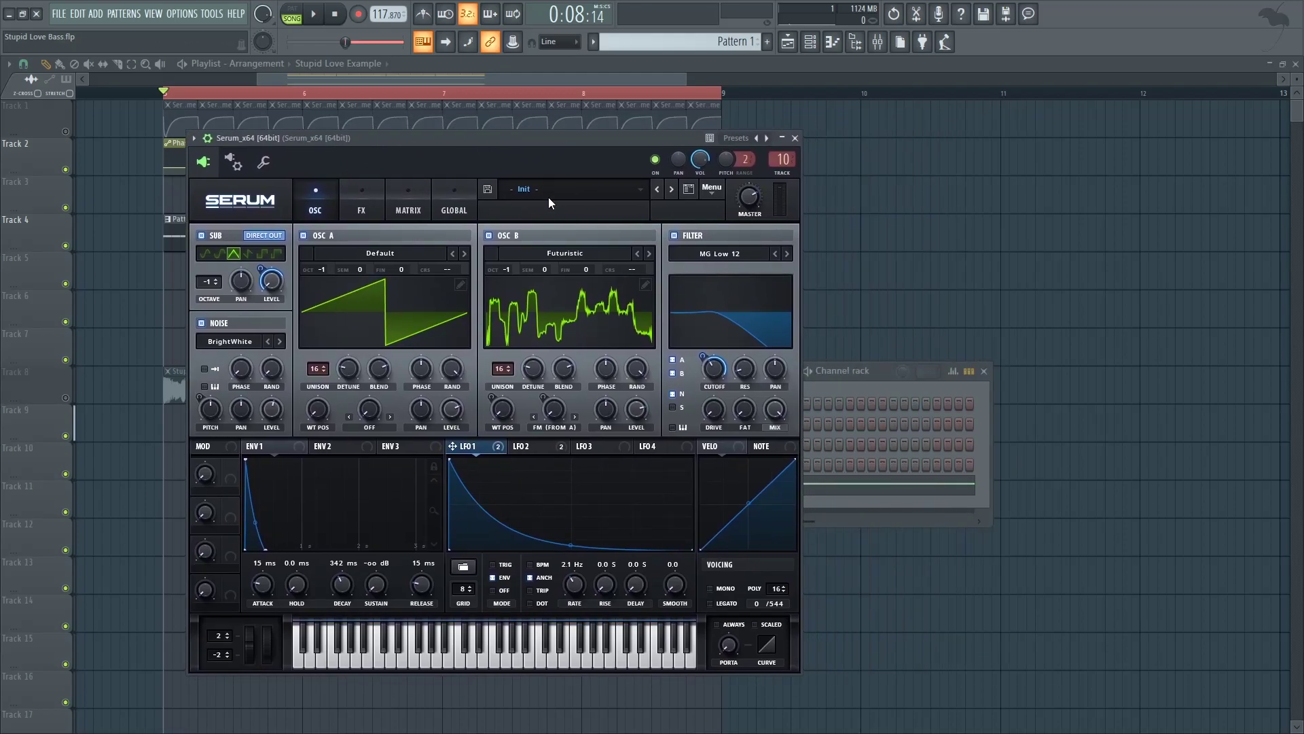
key("space")
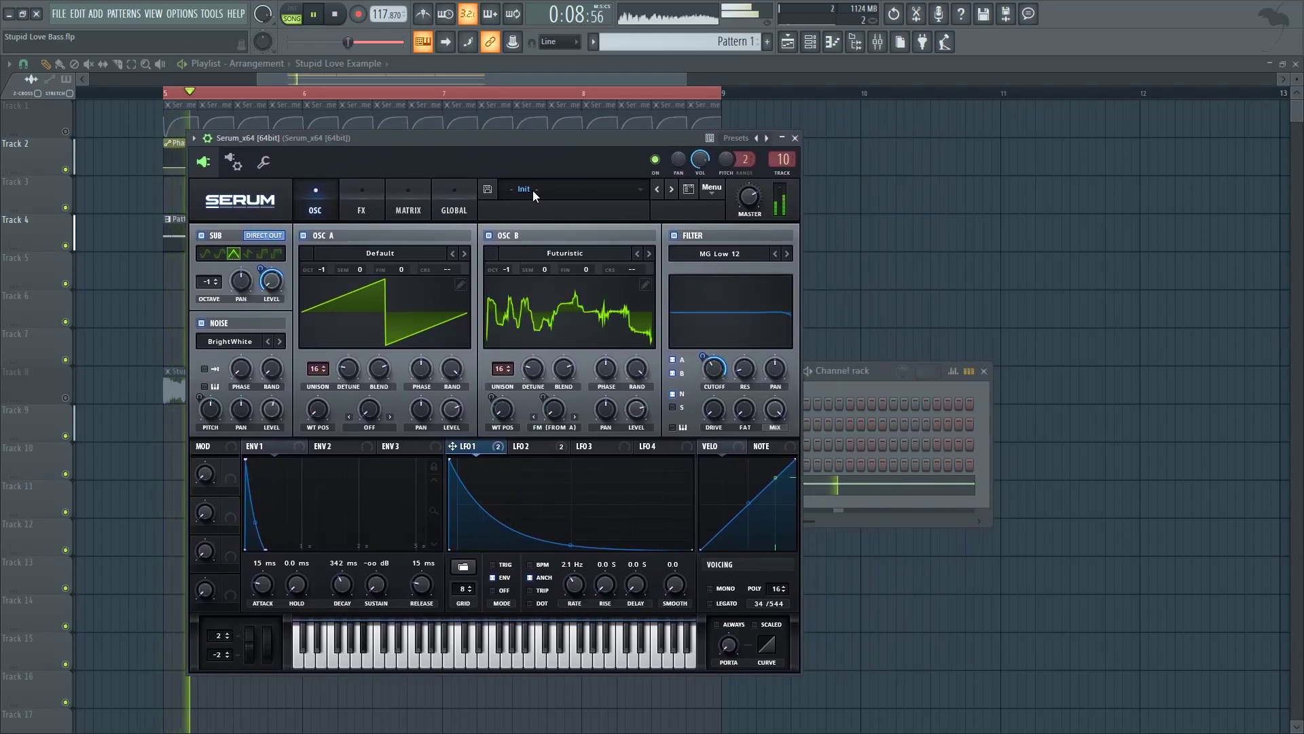
key("space")
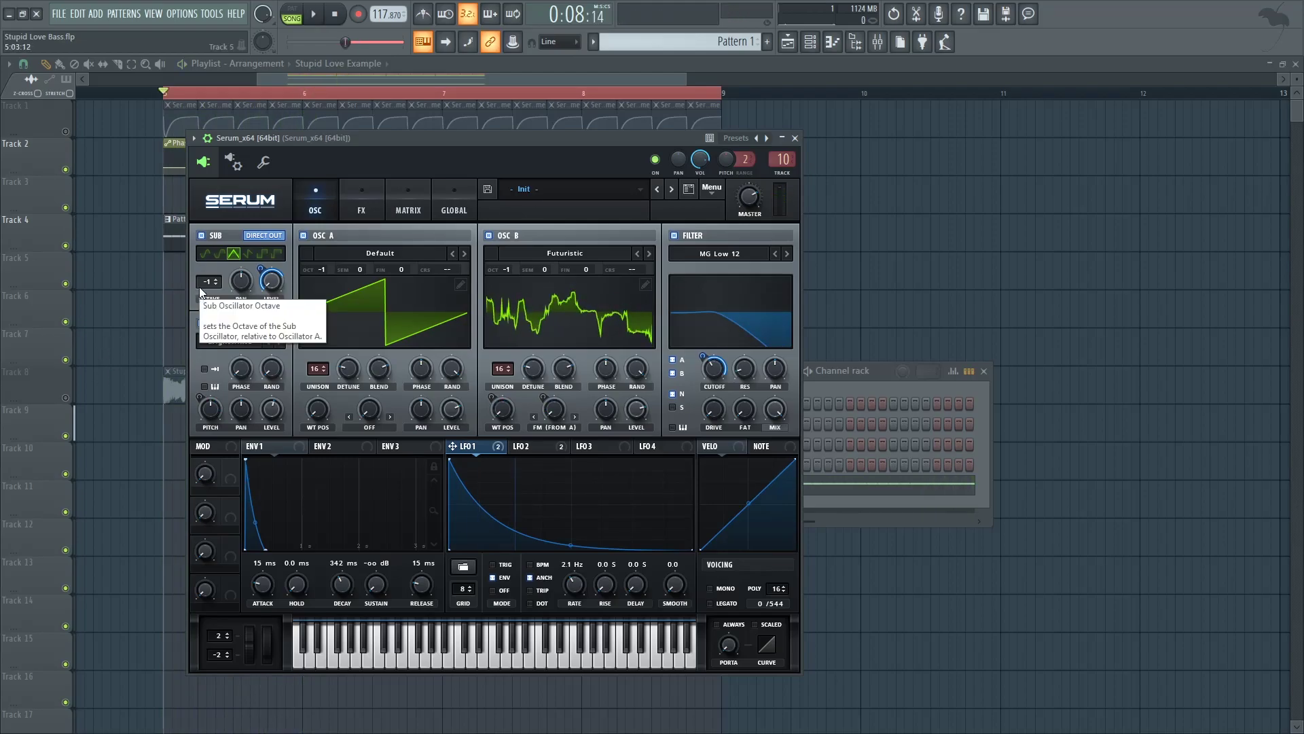
Switch off Oscillator B, the noise oscillator and the sub oscillator in Serum, leaving only Oscillator A.
left_click_drag(454, 139, 495, 127)
left_click(529, 223)
left_click(242, 310)
left_click(243, 223)
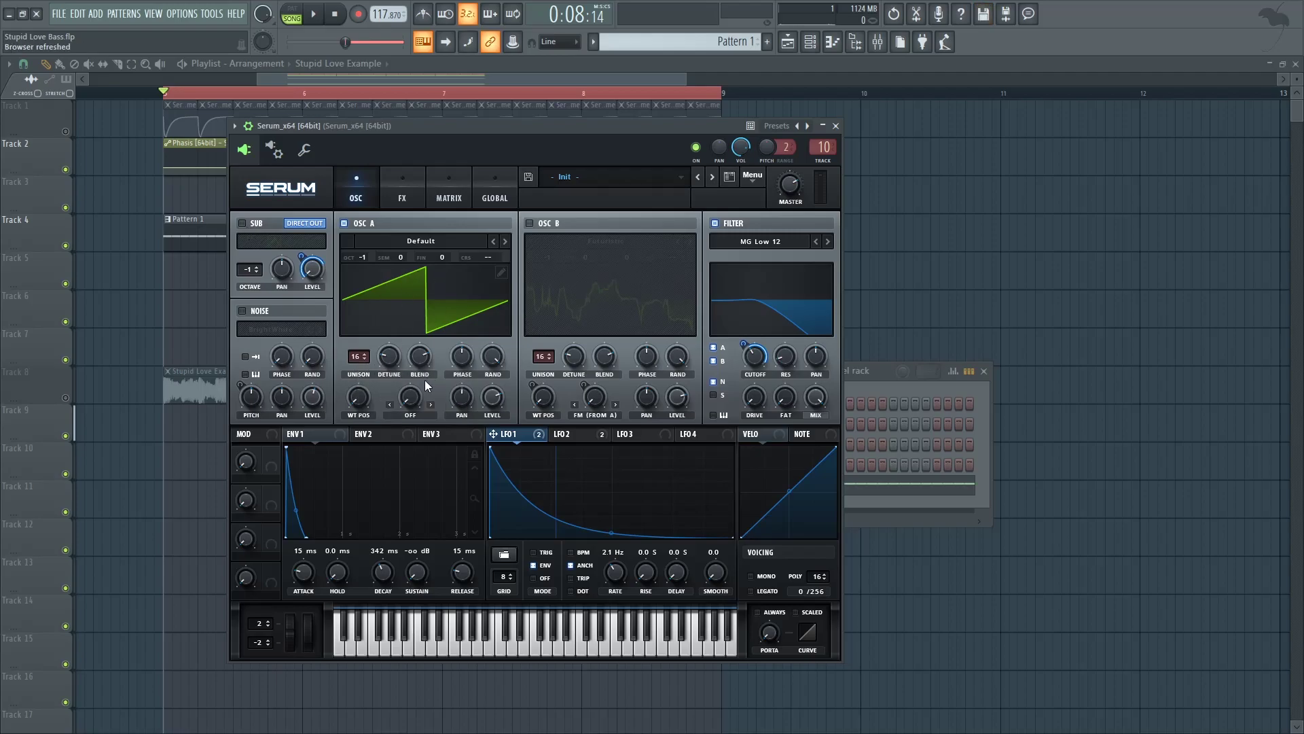
Play the pattern several times to hear Oscillator A alone, pointing out its detune.
key("space")
key("space")
mouse_move(391, 362)
left_mouse_down()
mouse_move(405, 333)
mouse_move(389, 385)
left_mouse_up()
key("space")
key("space")
key("space")
key("space")
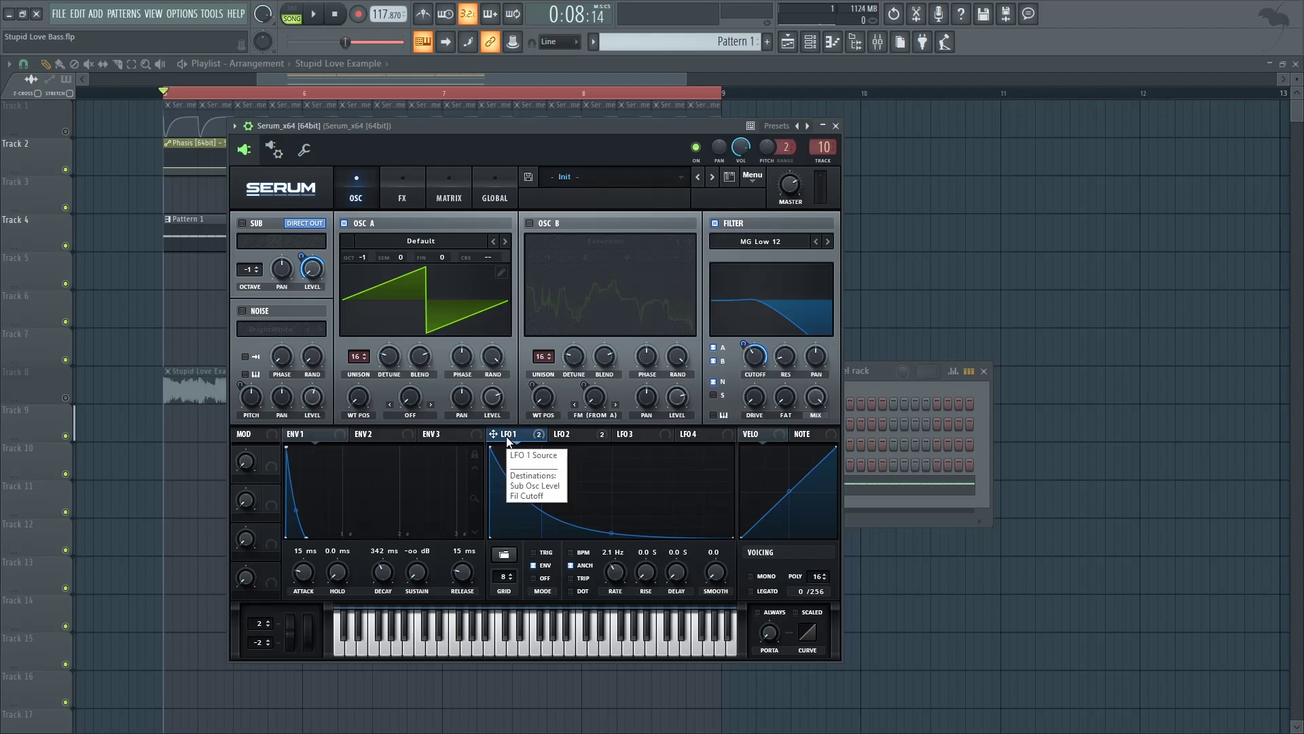
Examine the LFO 1 mode settings and play the filter-modulated Oscillator A sound again.
left_click(570, 552)
left_click(571, 553)
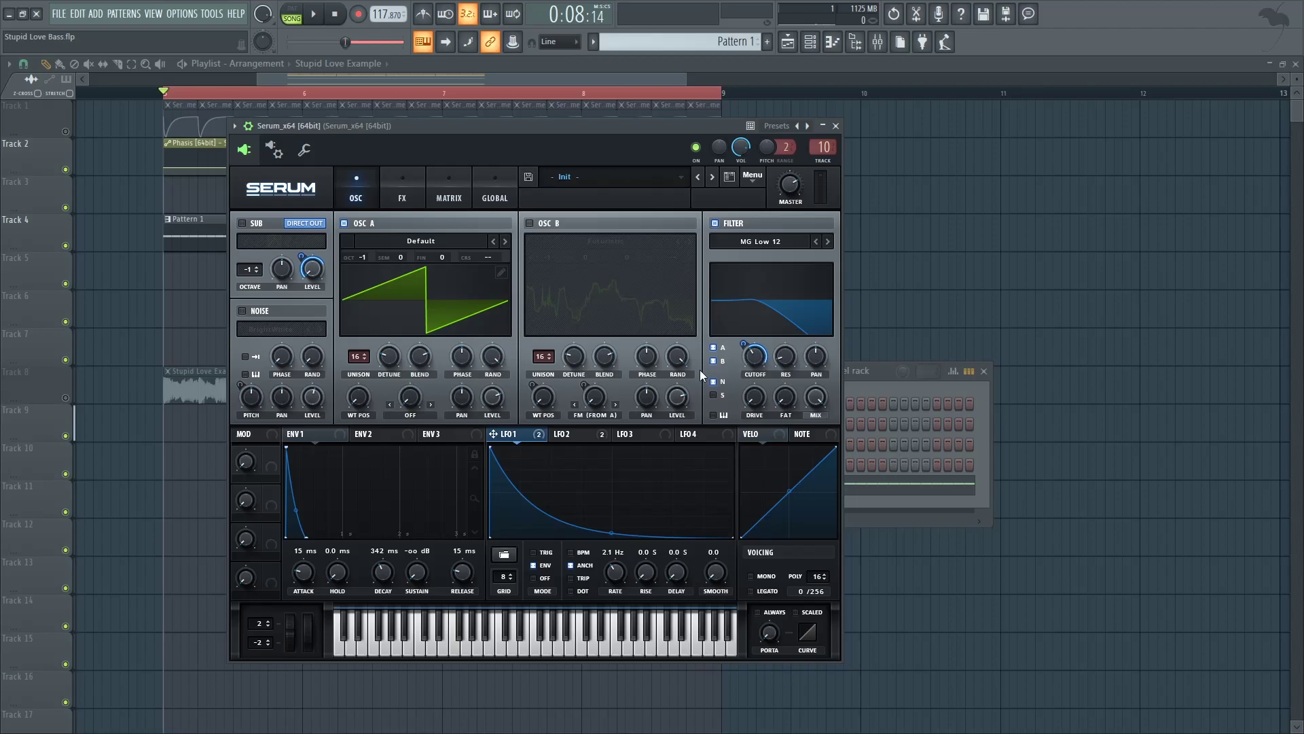
left_click_drag(529, 123, 548, 125)
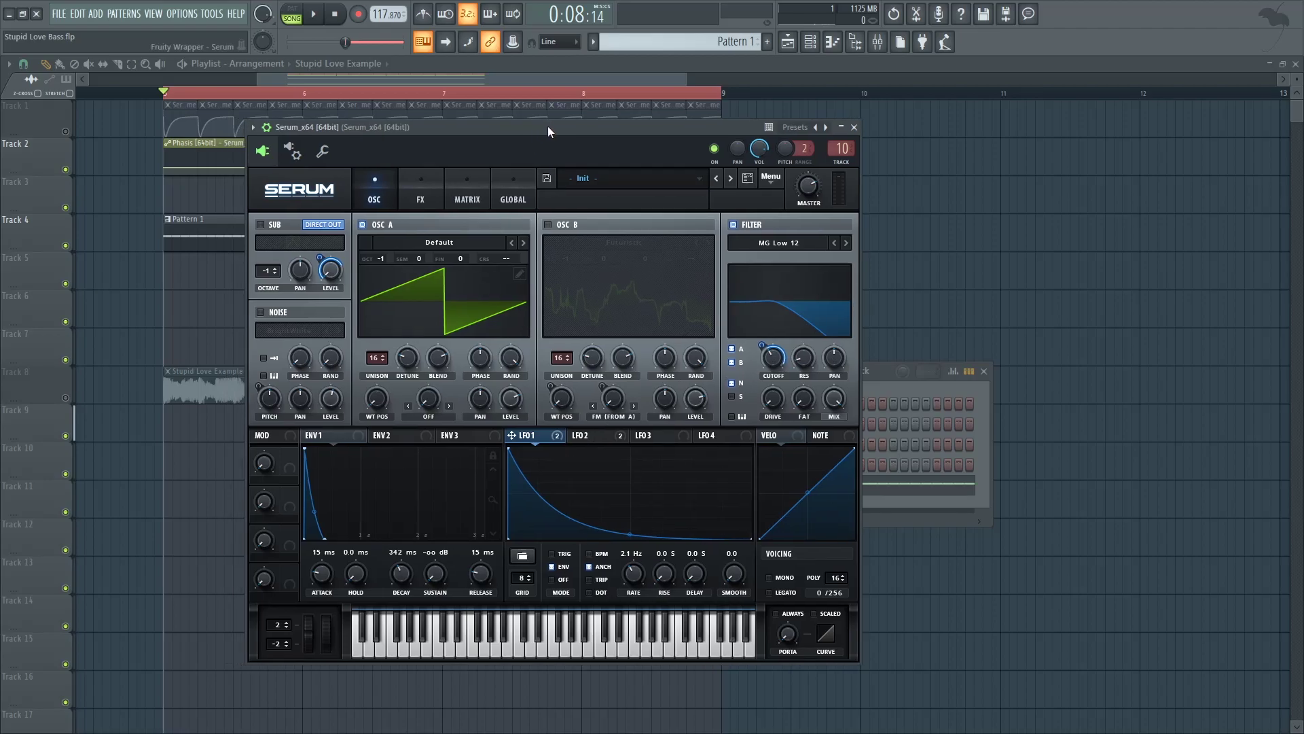
key("space")
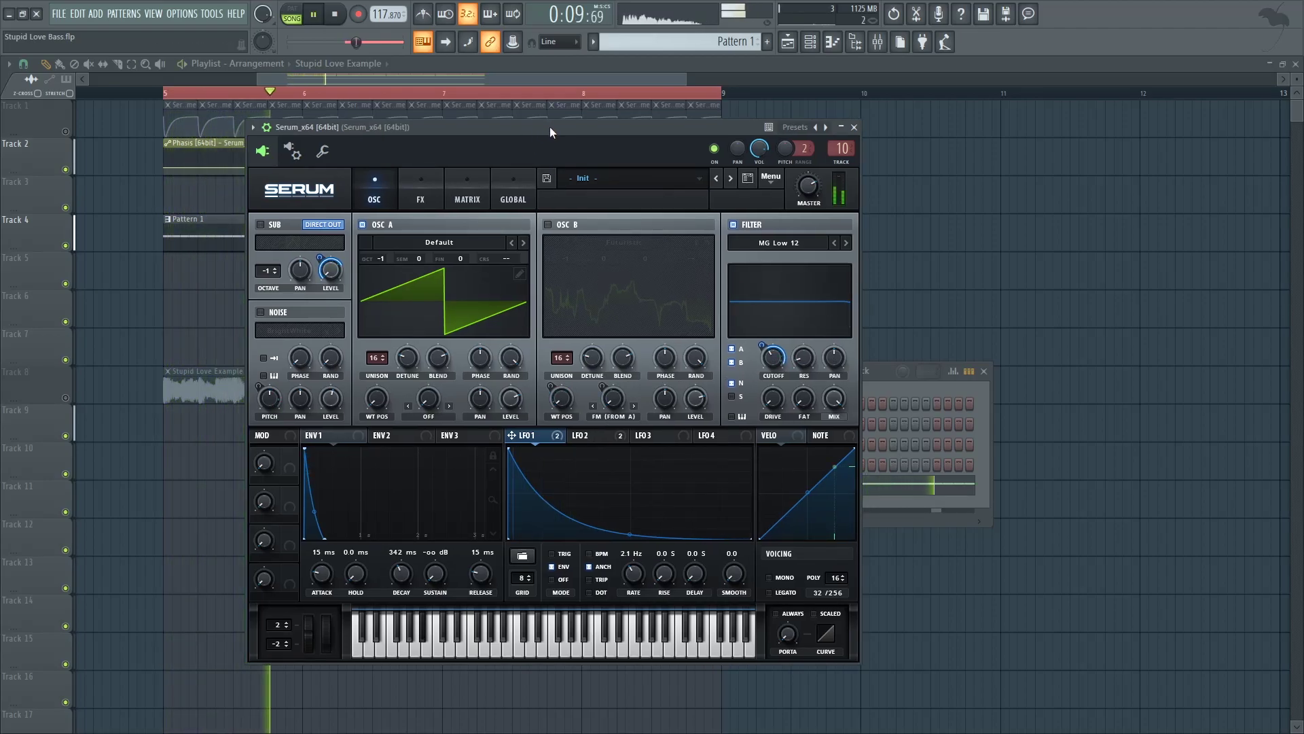
key("space")
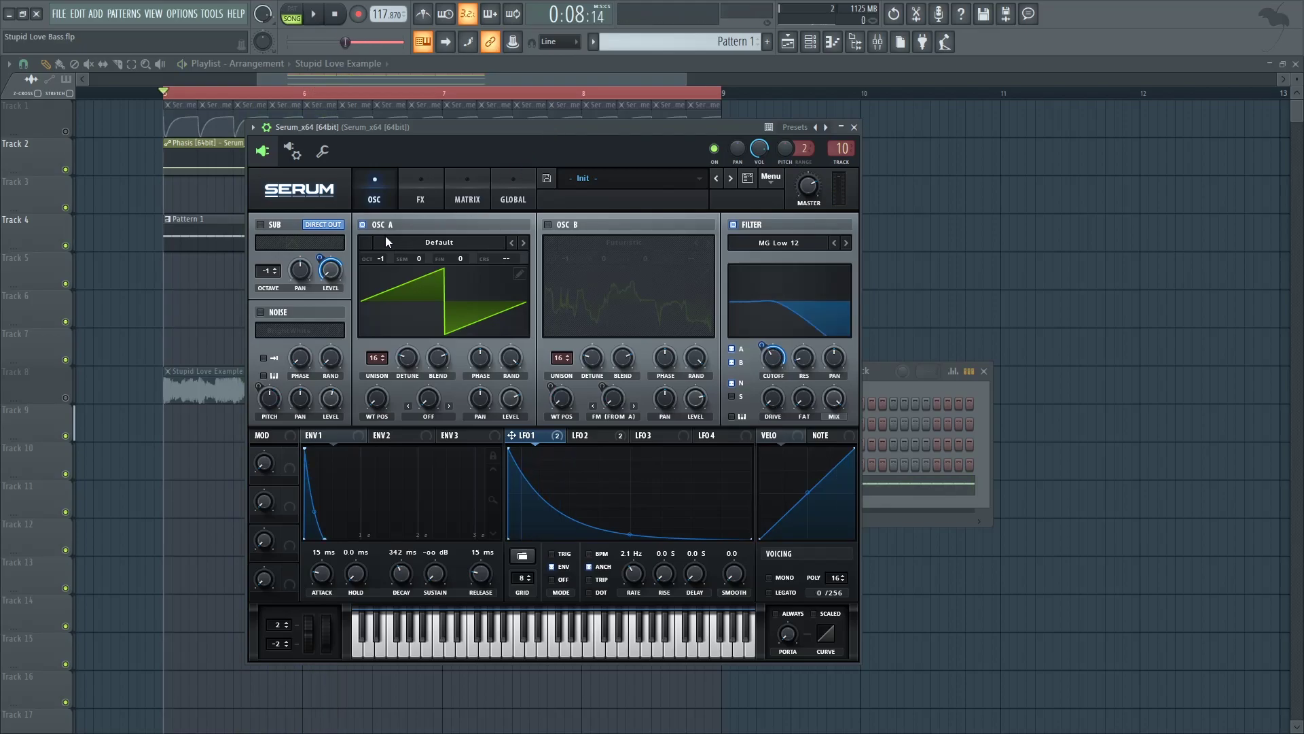
Switch Oscillator A off and Oscillator B on, and try out Oscillator B's wavetable position.
left_click(367, 226)
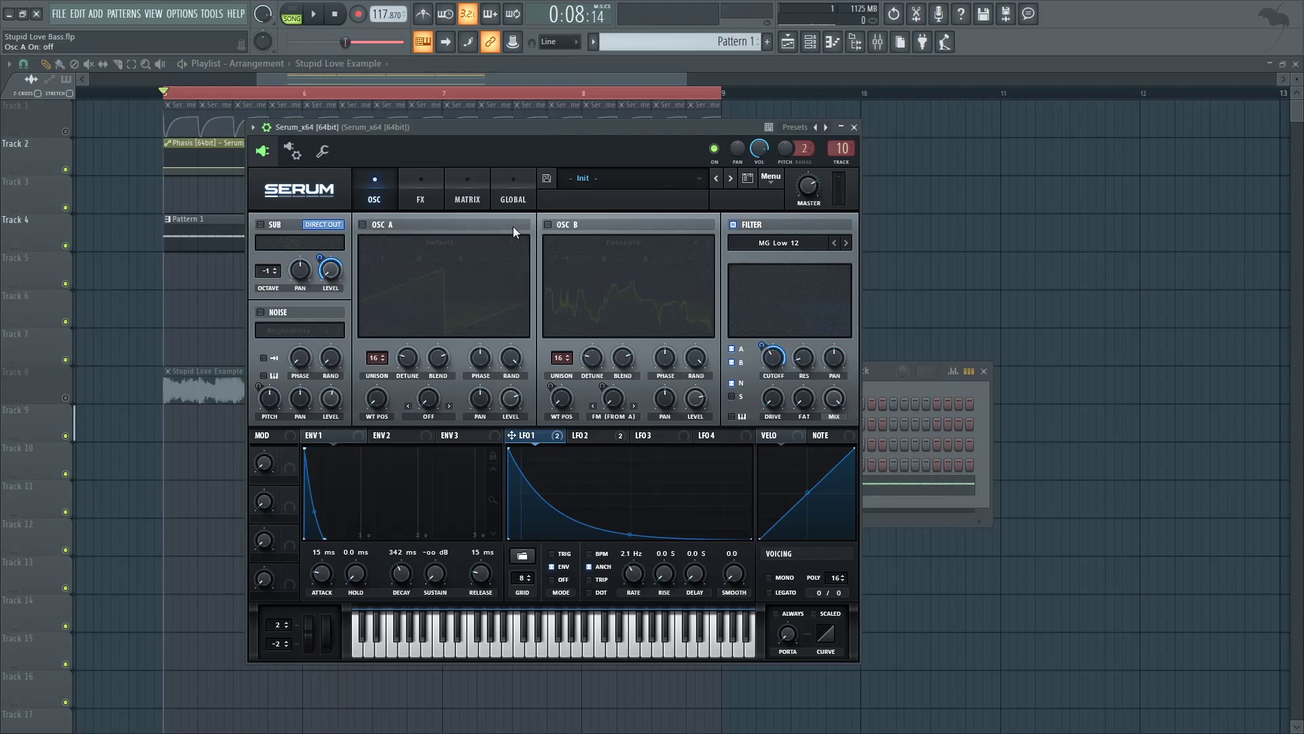
left_click(568, 225)
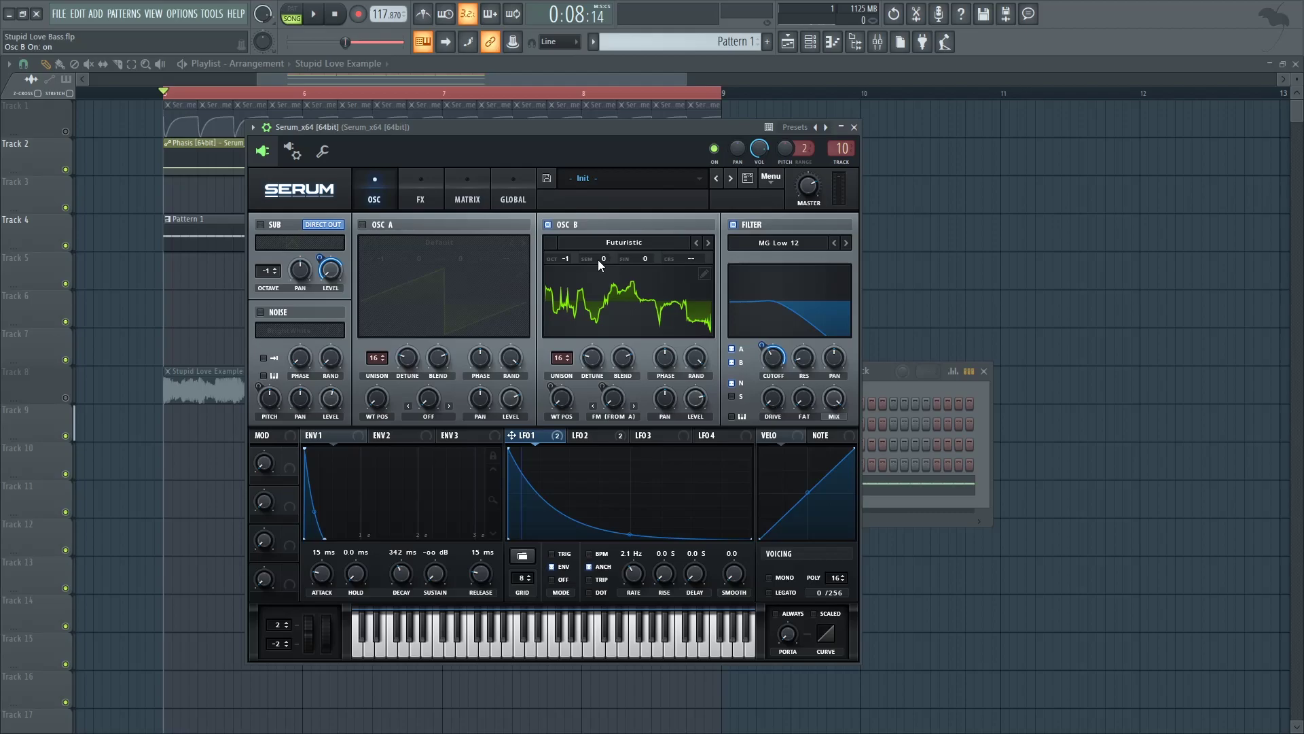
left_click_drag(576, 398, 568, 400)
left_click_drag(564, 398, 611, 413)
left_click(619, 324)
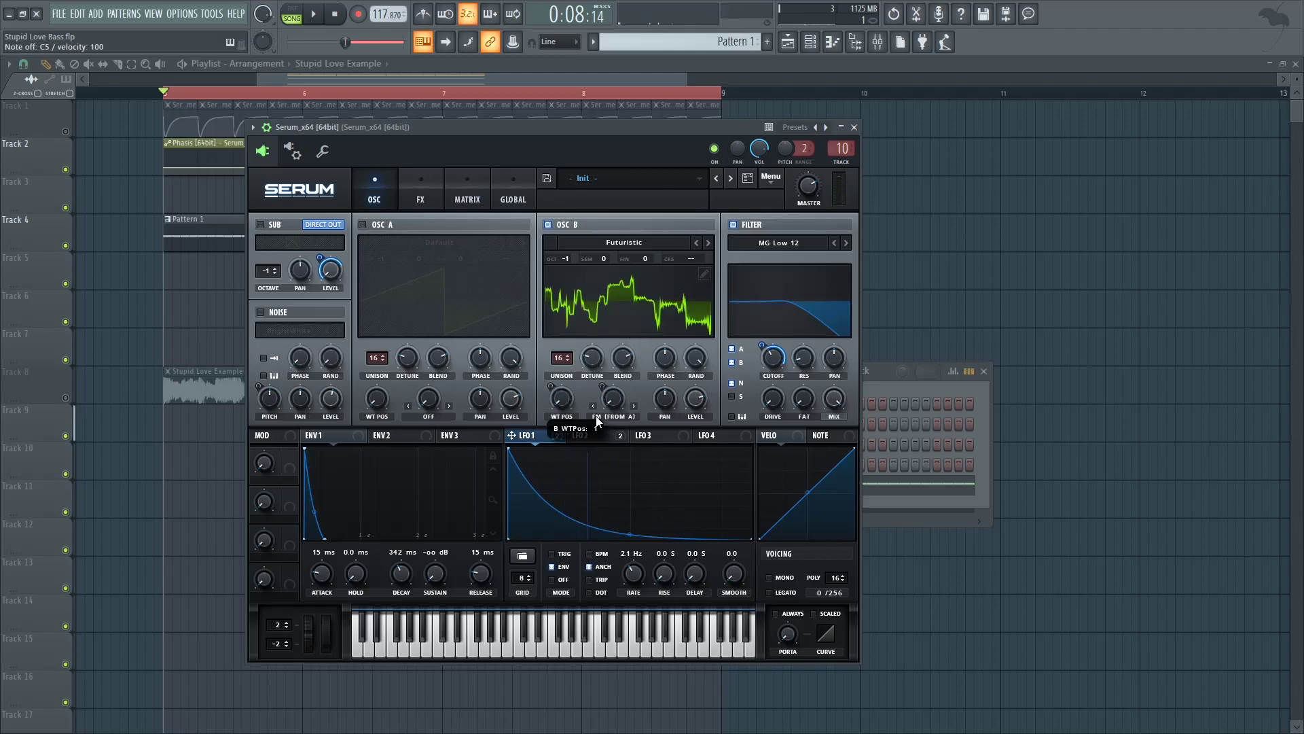
left_click(624, 304)
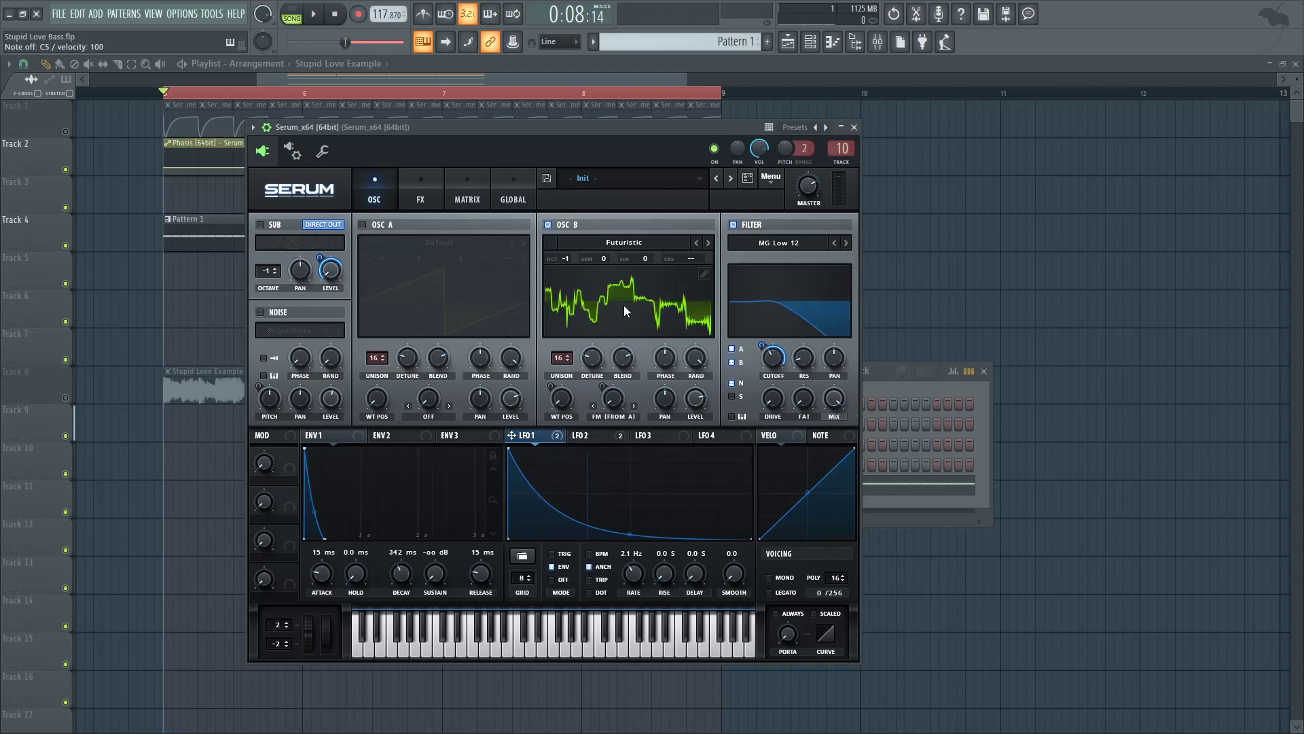
Check the wavetable position control of Oscillator B and play the pattern with Oscillator B alone.
right_click(561, 405)
left_click(566, 407)
key("space")
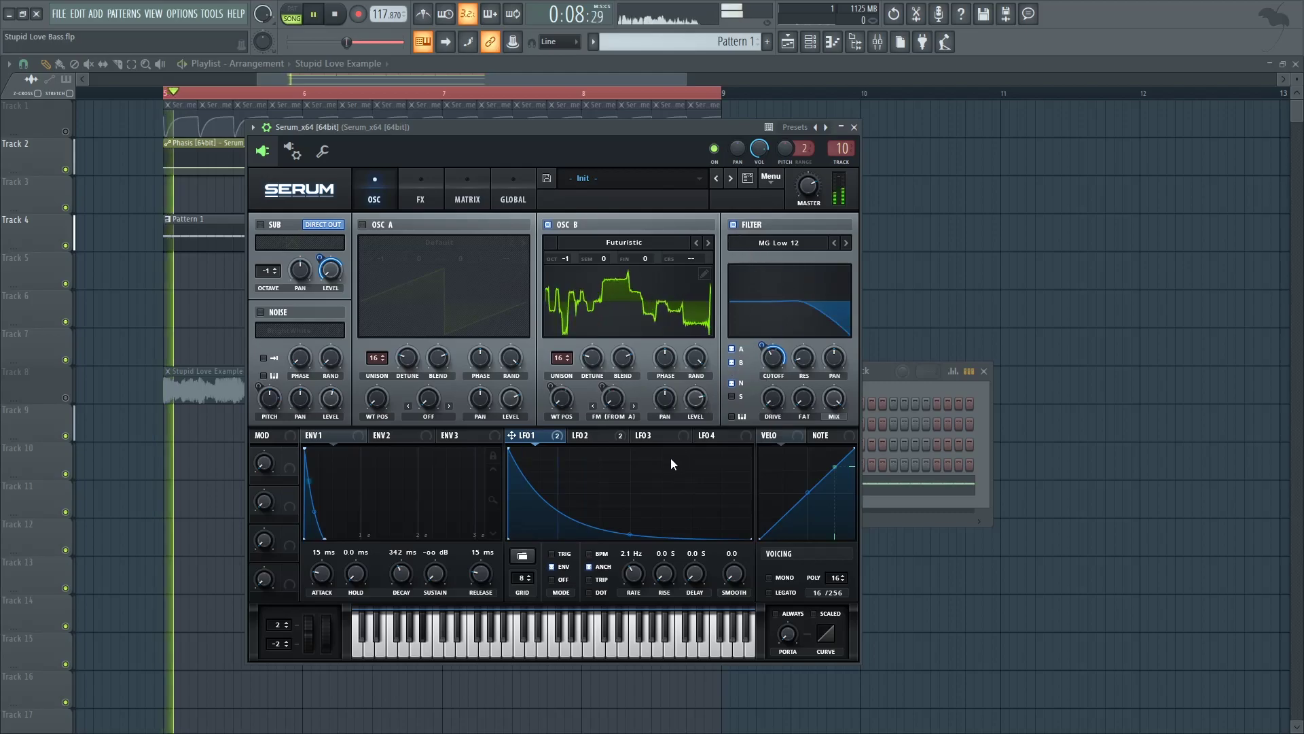
key("space")
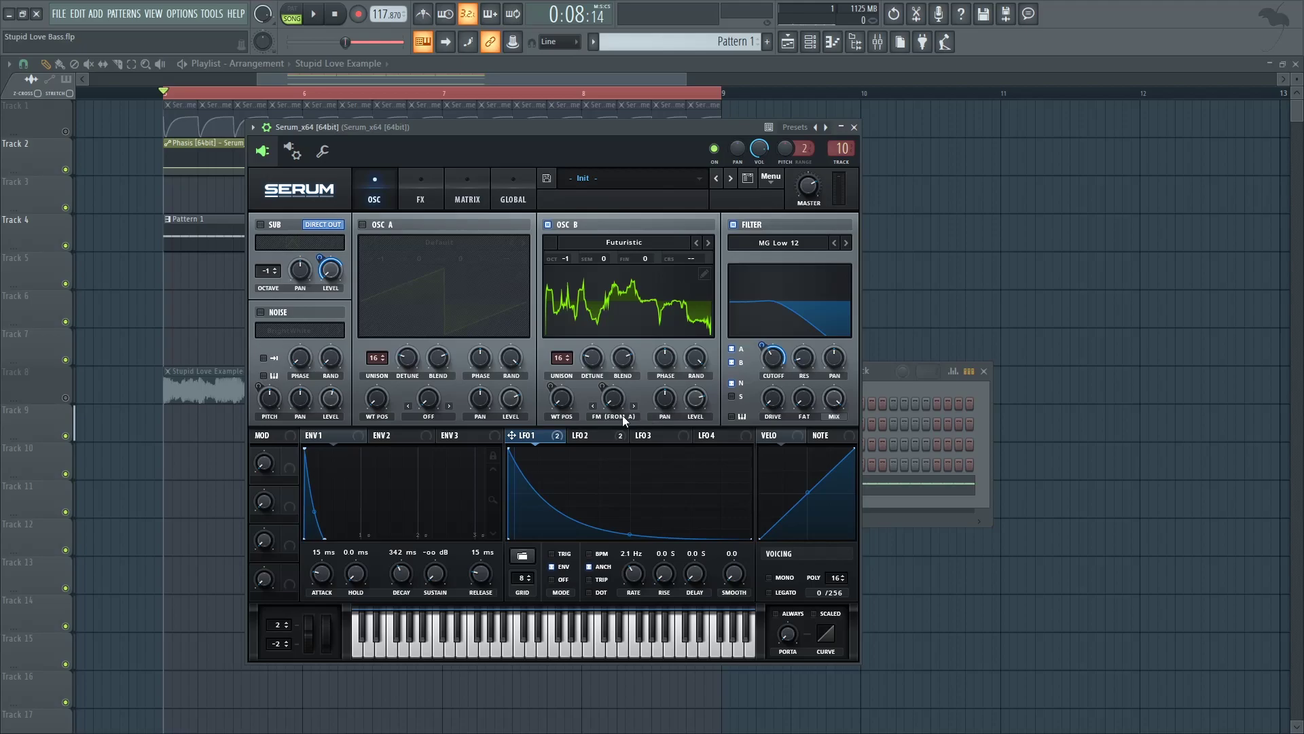
Examine the Chaos1 to B WTPos routing in the modulation matrix while playing the pattern, and return to the oscillator view.
left_click(471, 186)
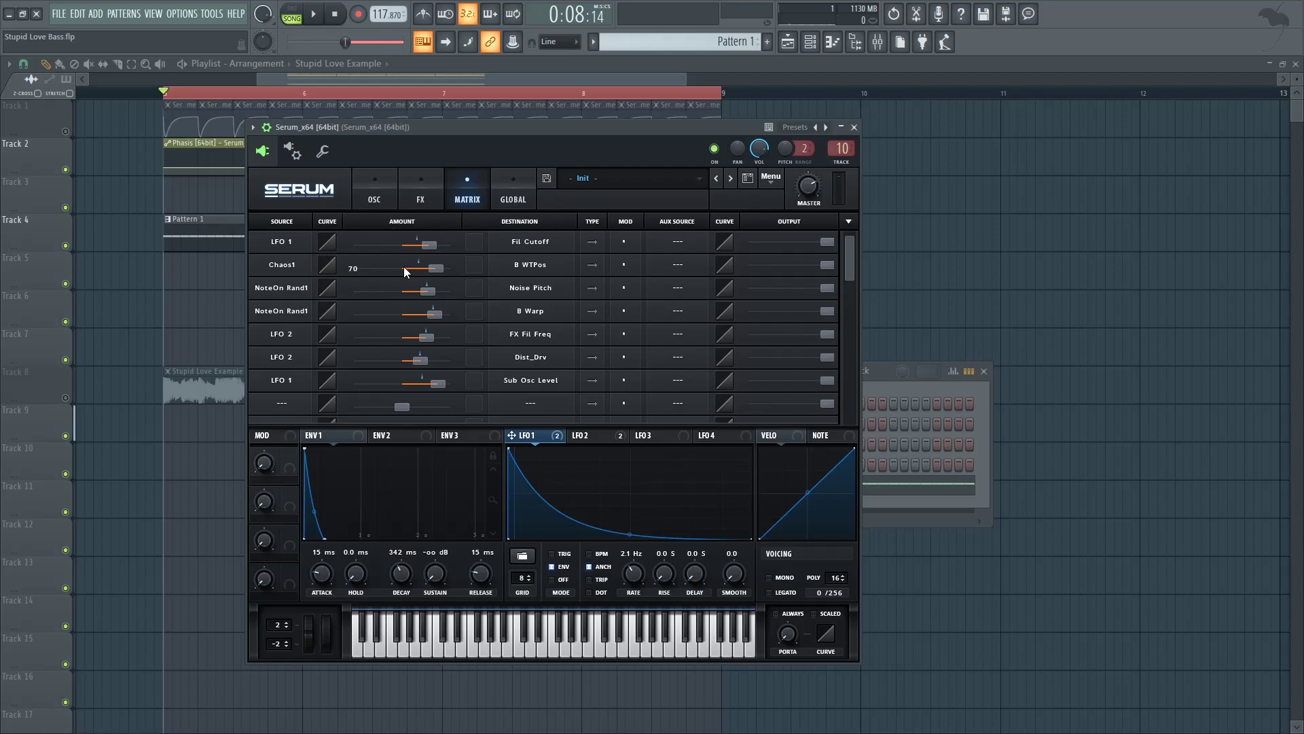
key("space")
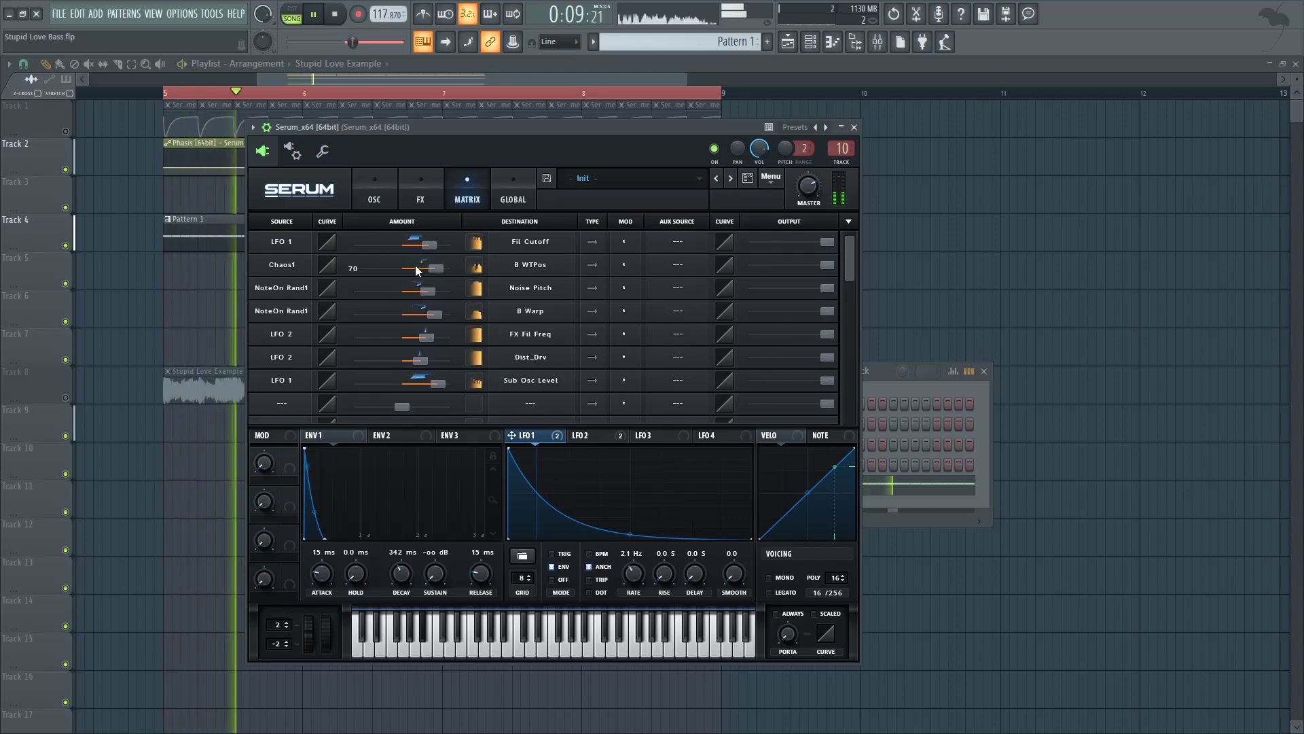
key("space")
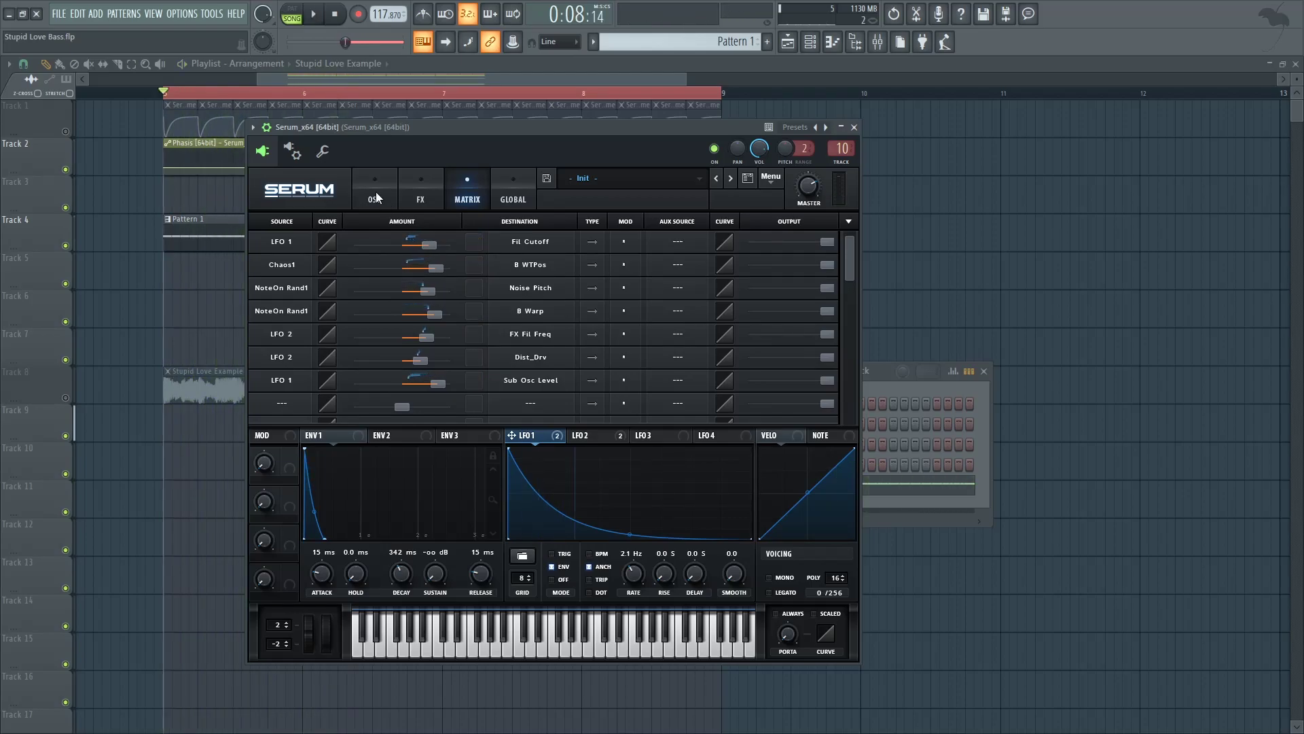
left_click(376, 197)
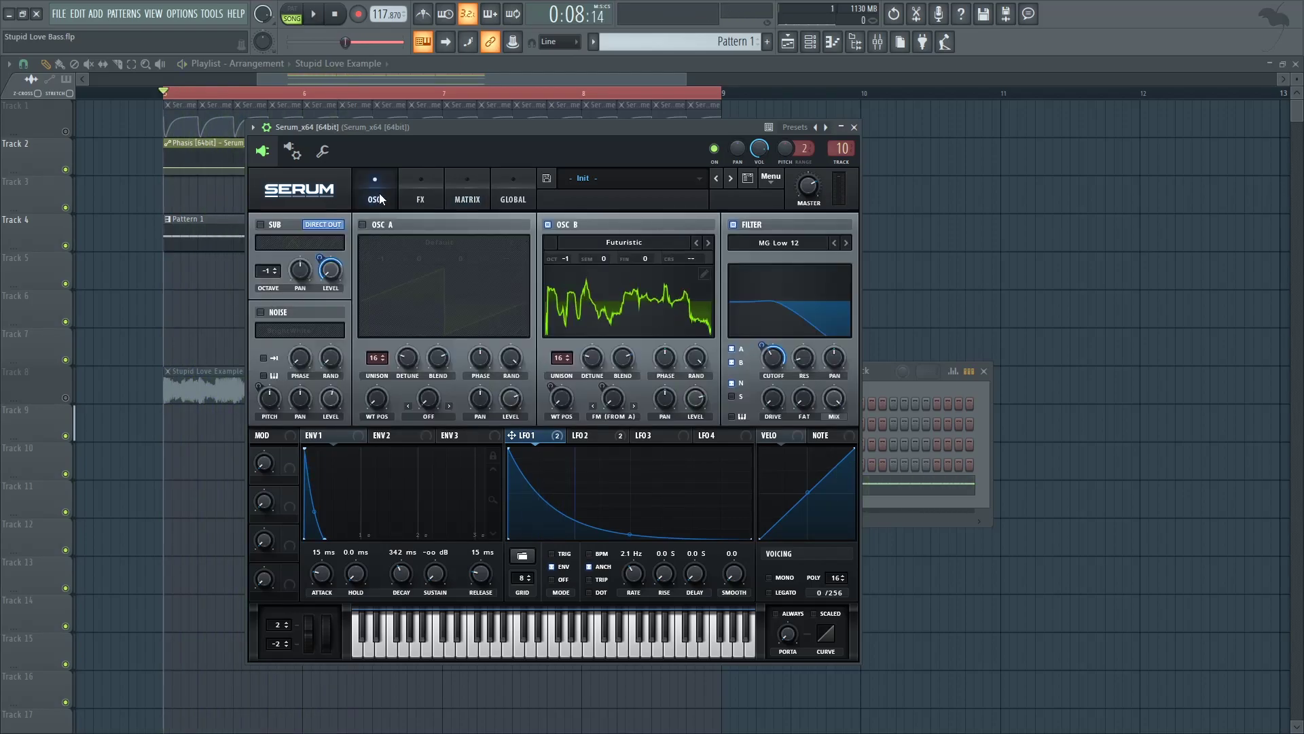
left_click(450, 195)
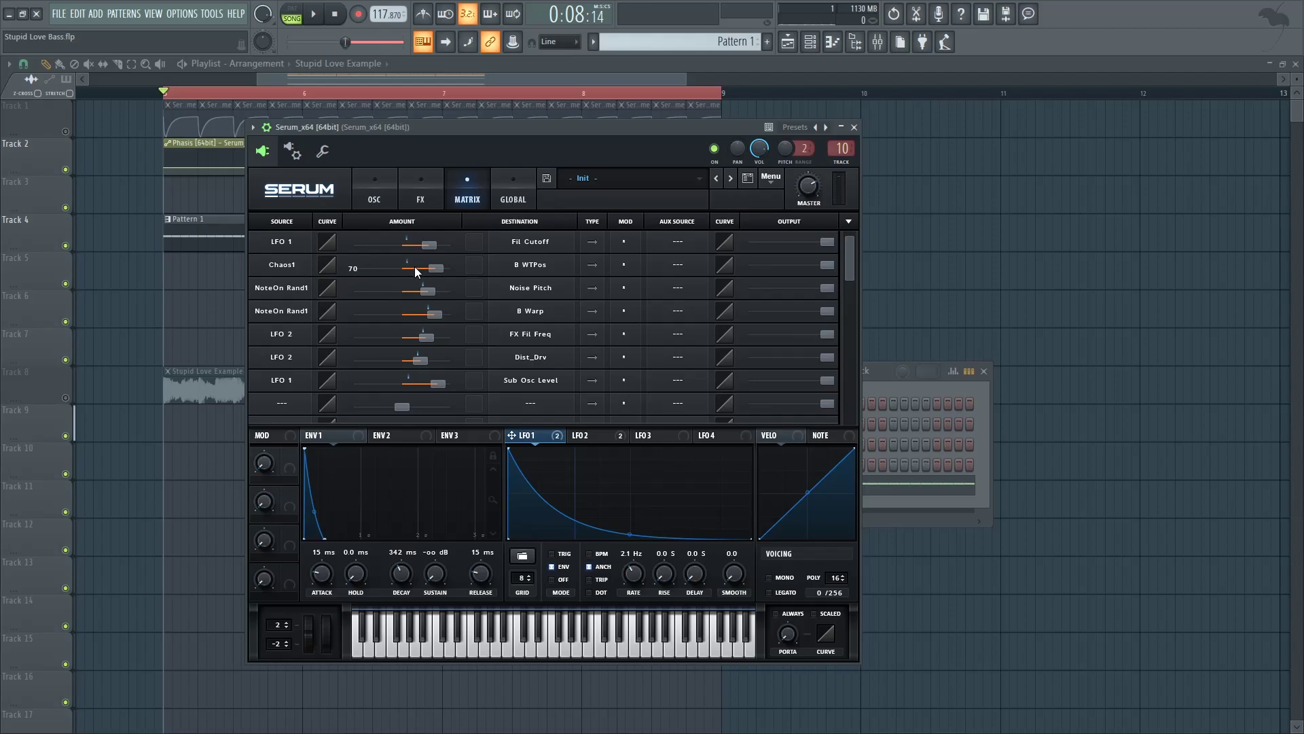
left_click(374, 196)
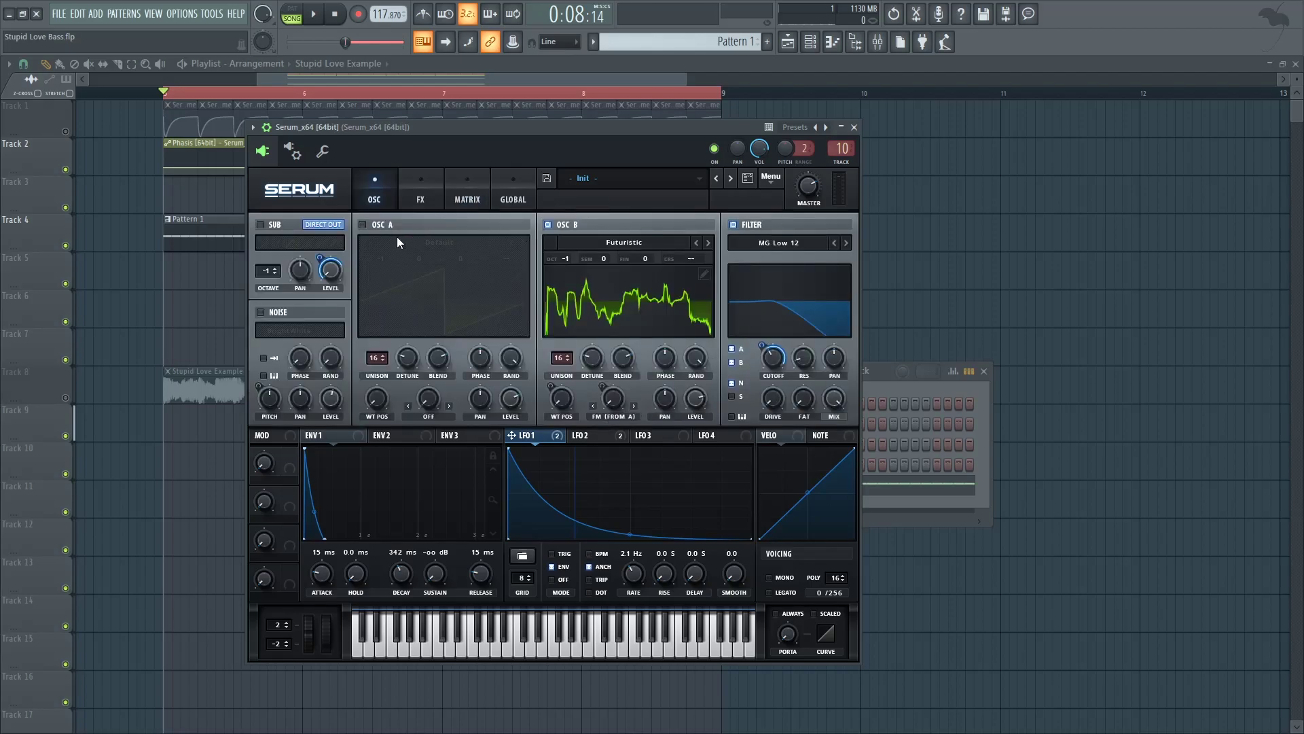
Switch Oscillator A back on with its level at 0%, and play the pattern while examining the B Warp routing in the matrix.
left_click(367, 223)
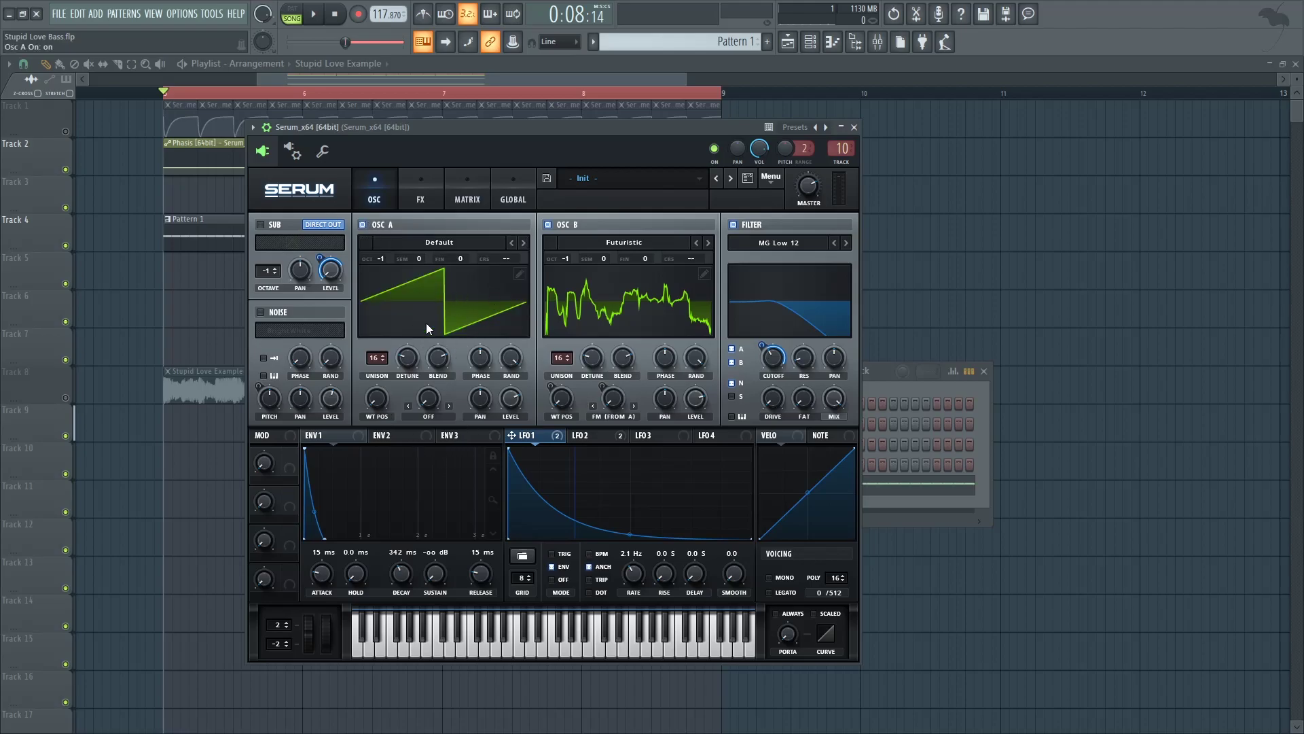
left_click(468, 196)
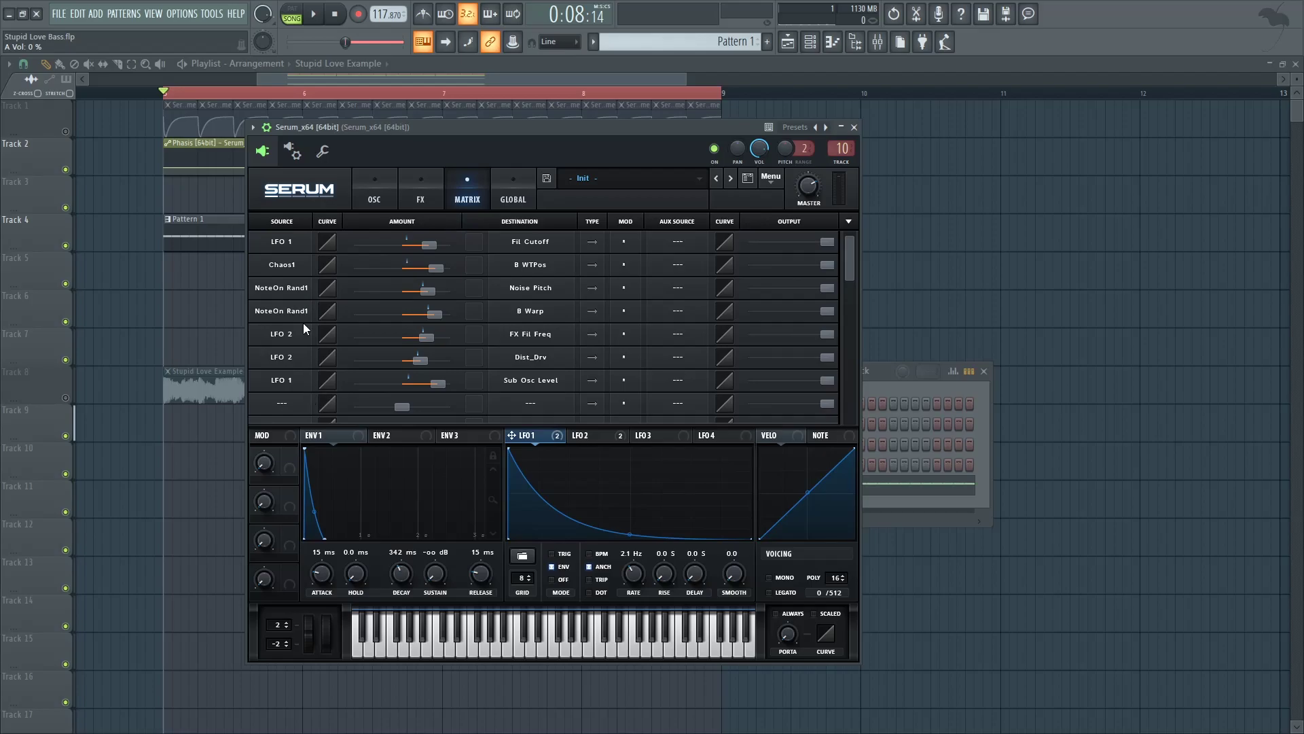
key("space")
mouse_move(443, 312)
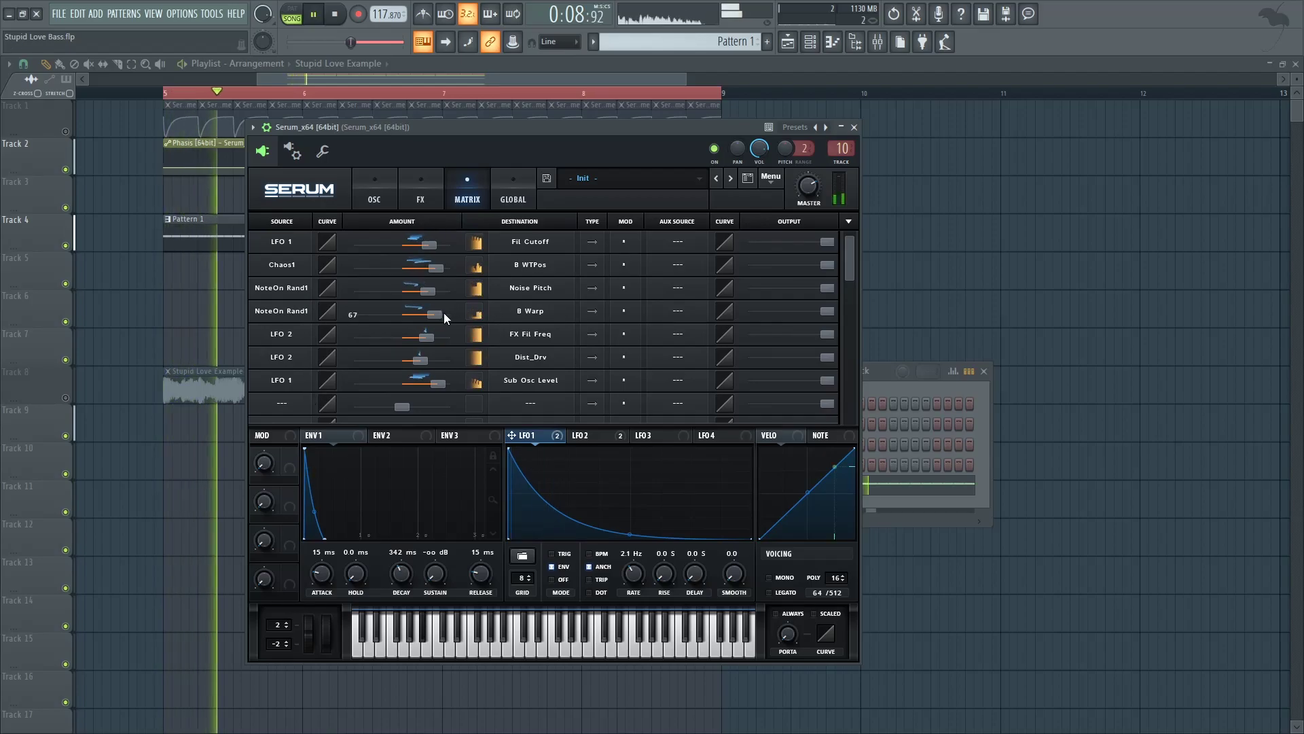
key("space")
left_click(382, 199)
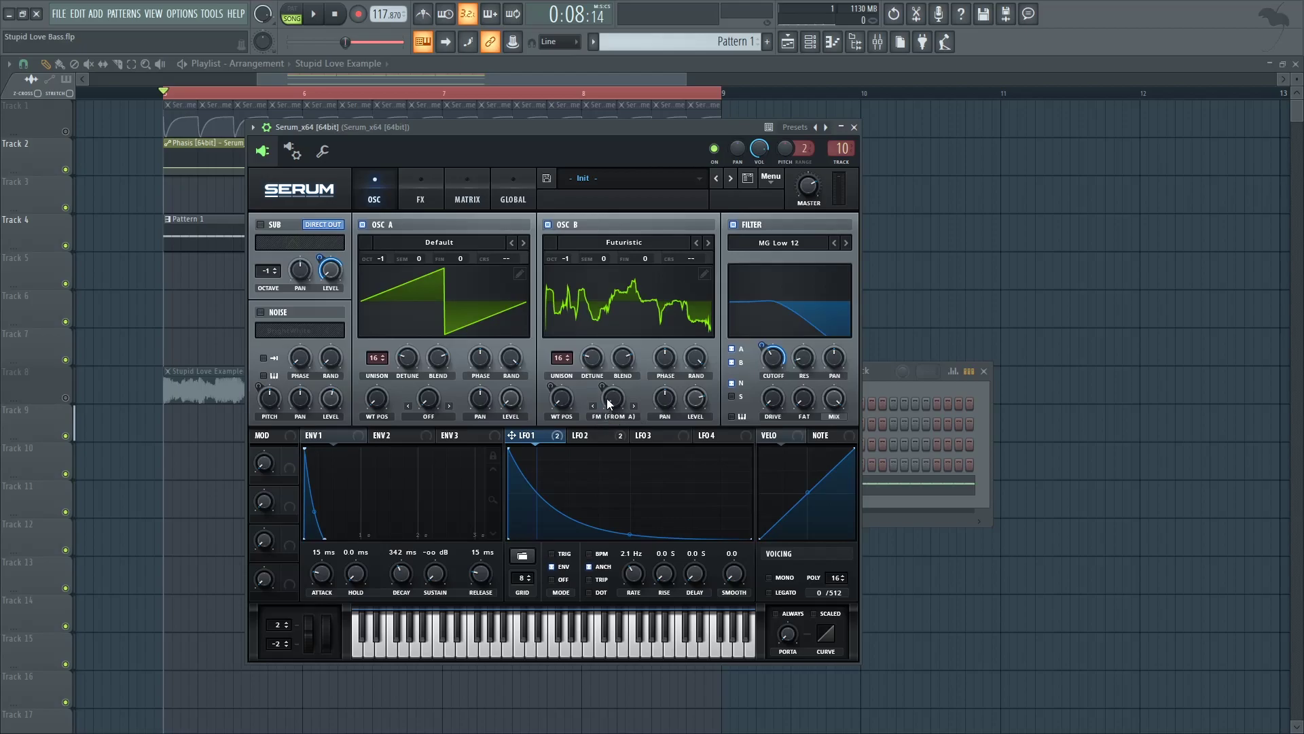
Inspect the modulators on Oscillator B's FM warp and wavetable position, and play the combined FM sound.
right_click(621, 386)
left_click(569, 402)
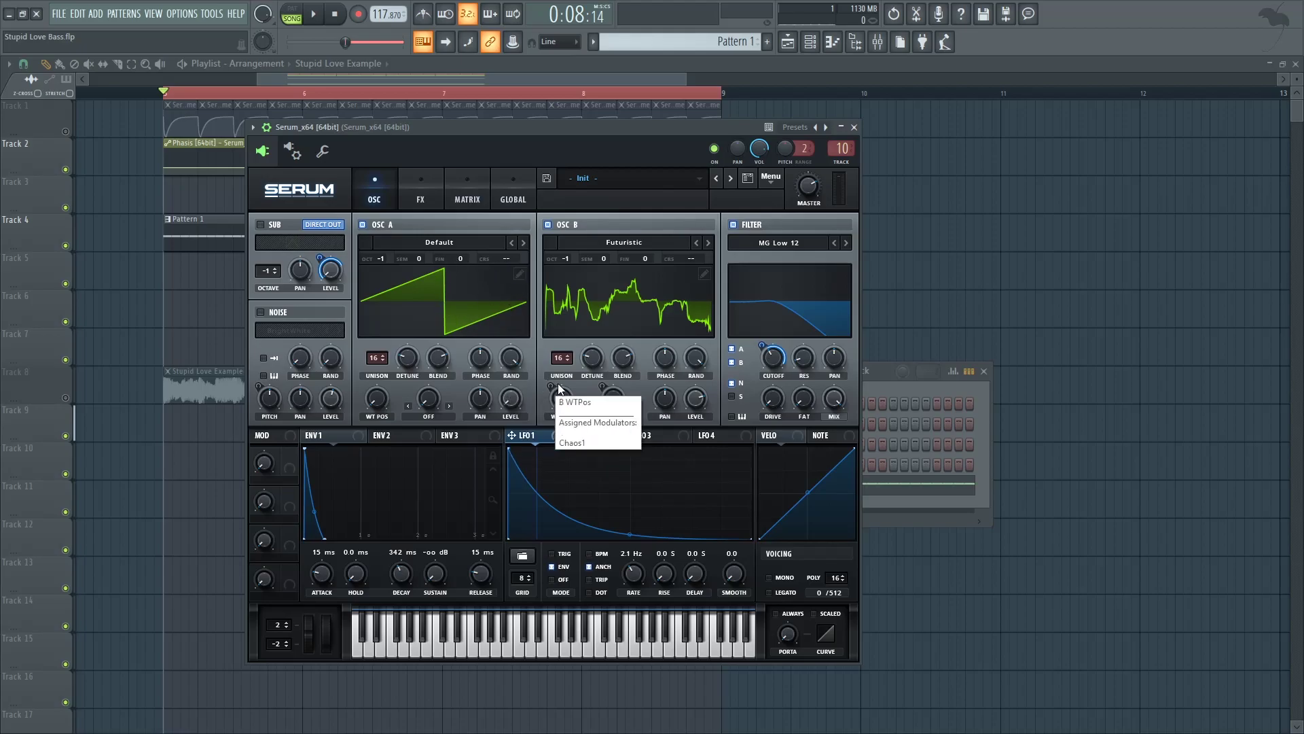
key("space")
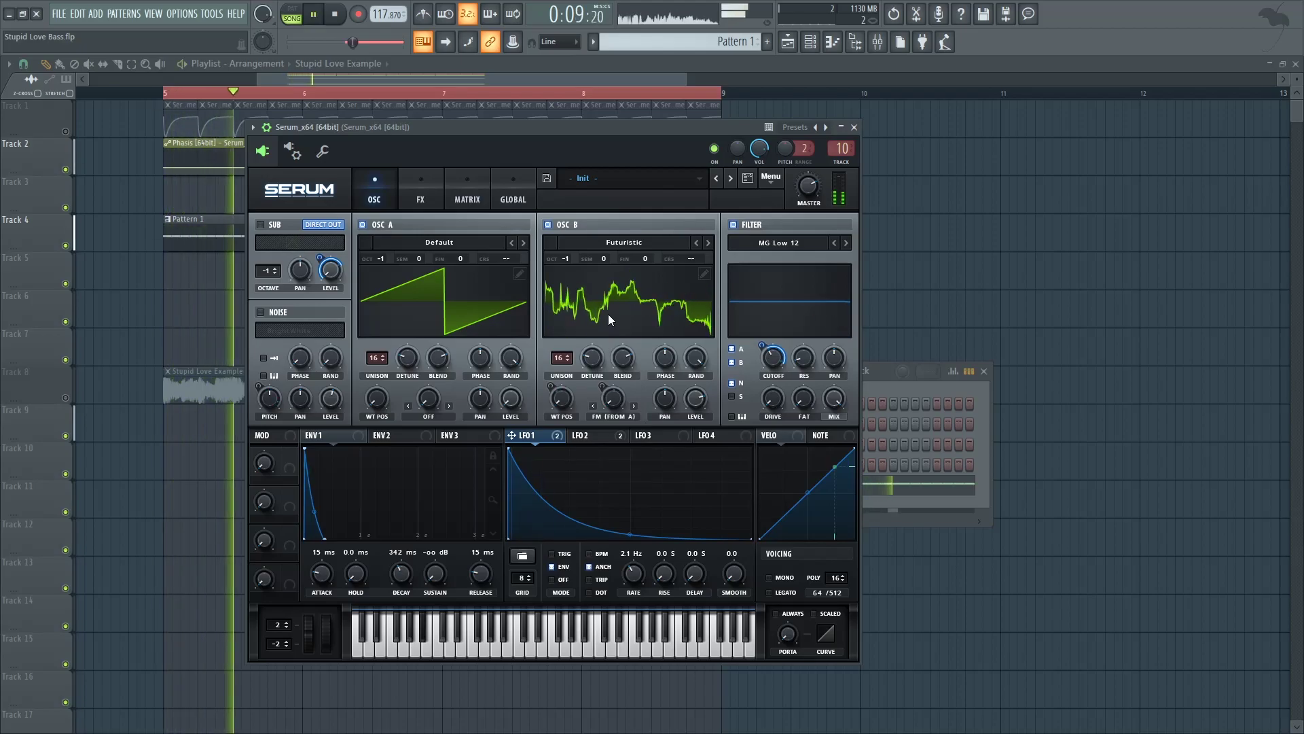
key("space")
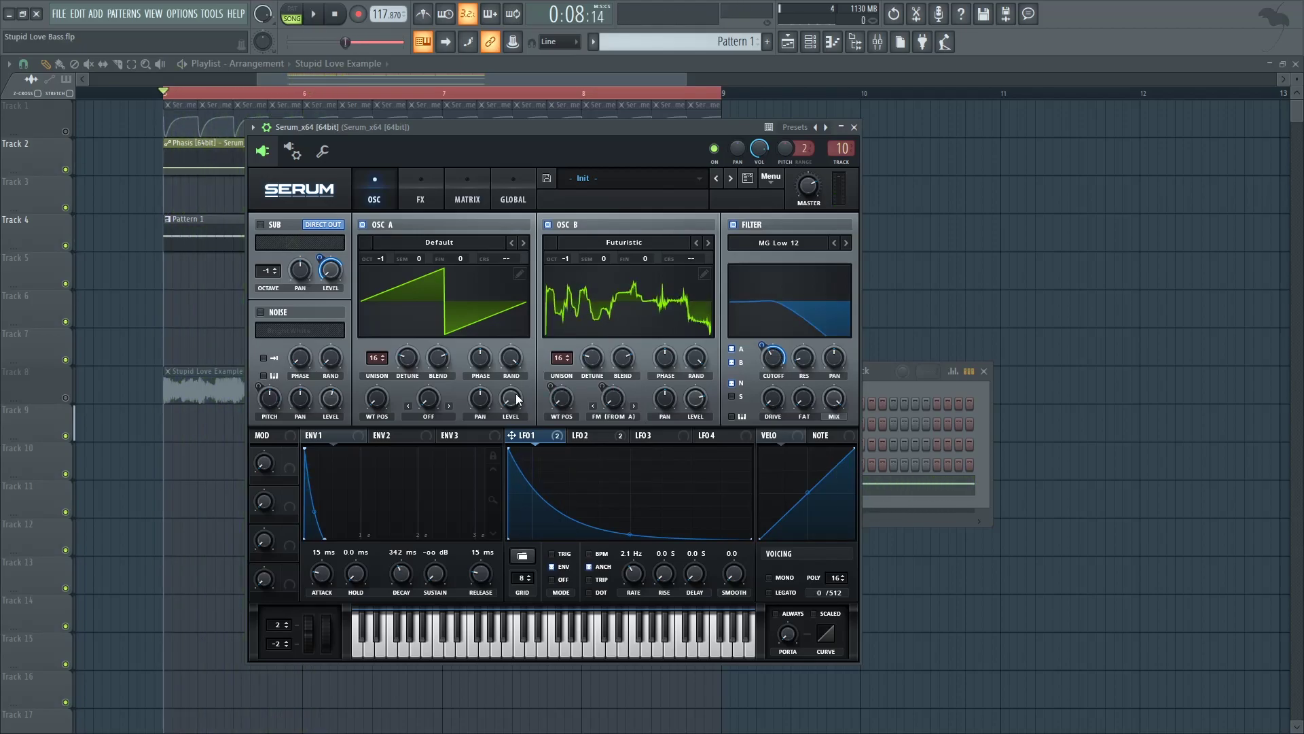
Reset Oscillator A's level to its default value.
right_click(510, 398)
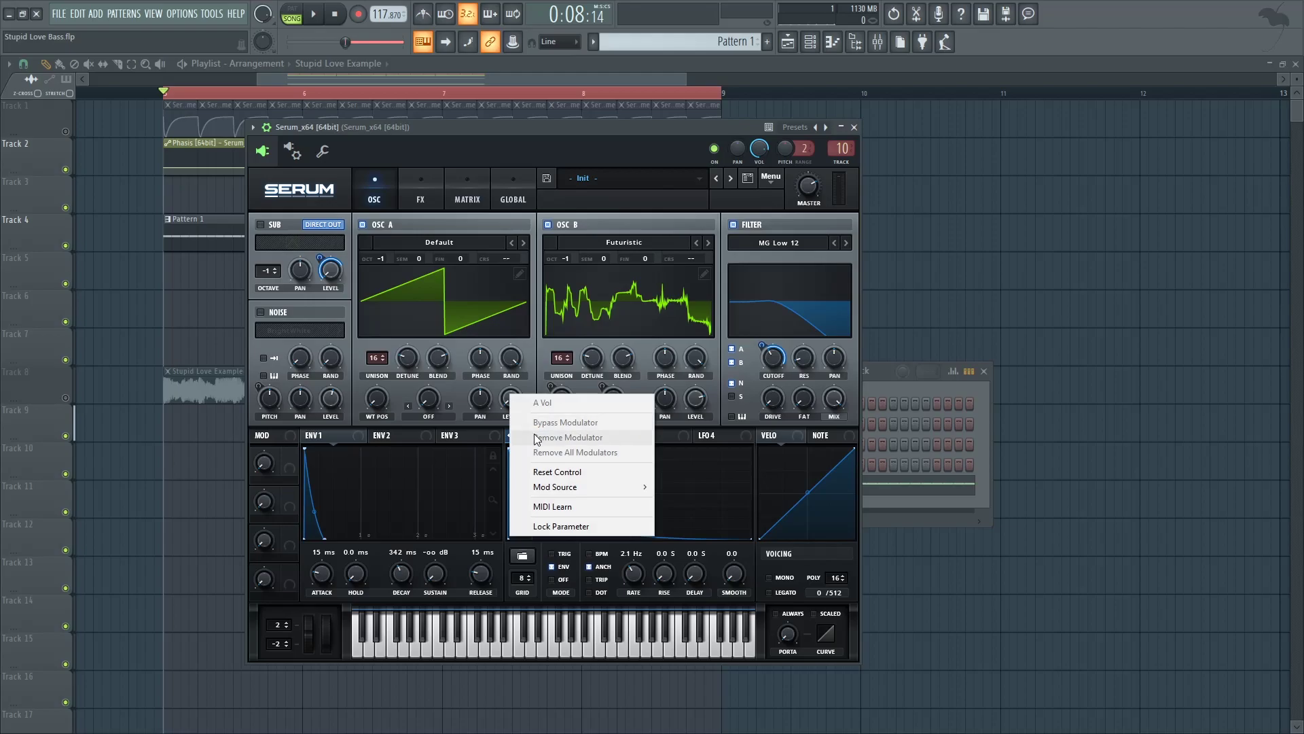
left_click(562, 474)
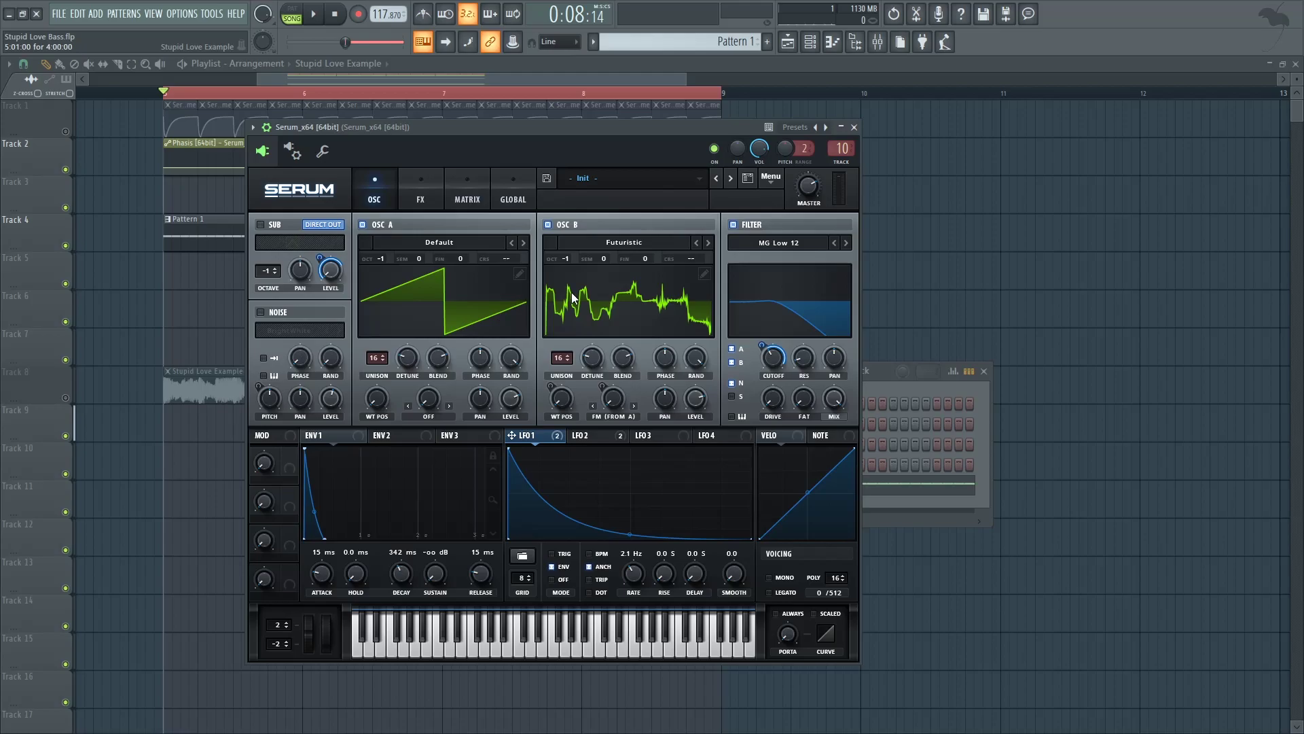
Play the combined oscillators, switch on the BrightWhite noise oscillator, and check its pitch routing in the modulation matrix.
key("space")
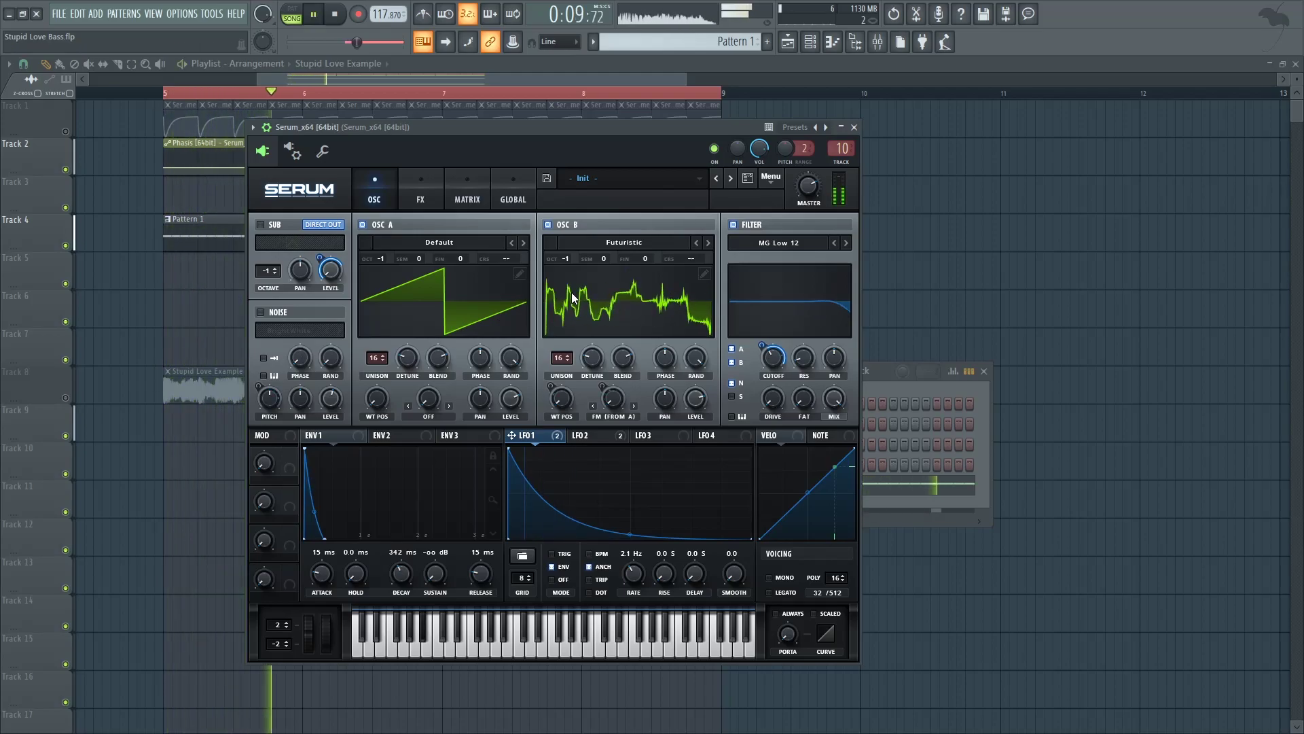
key("space")
left_click(266, 315)
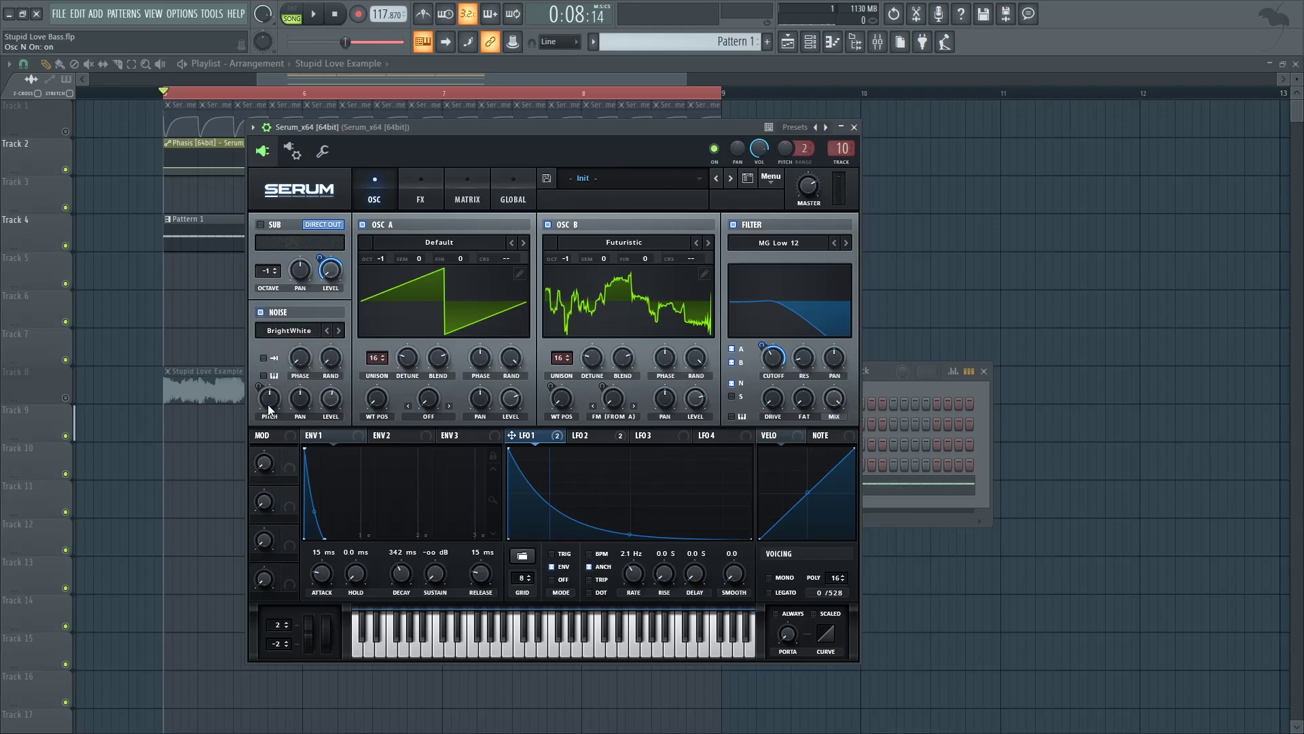
left_click(467, 198)
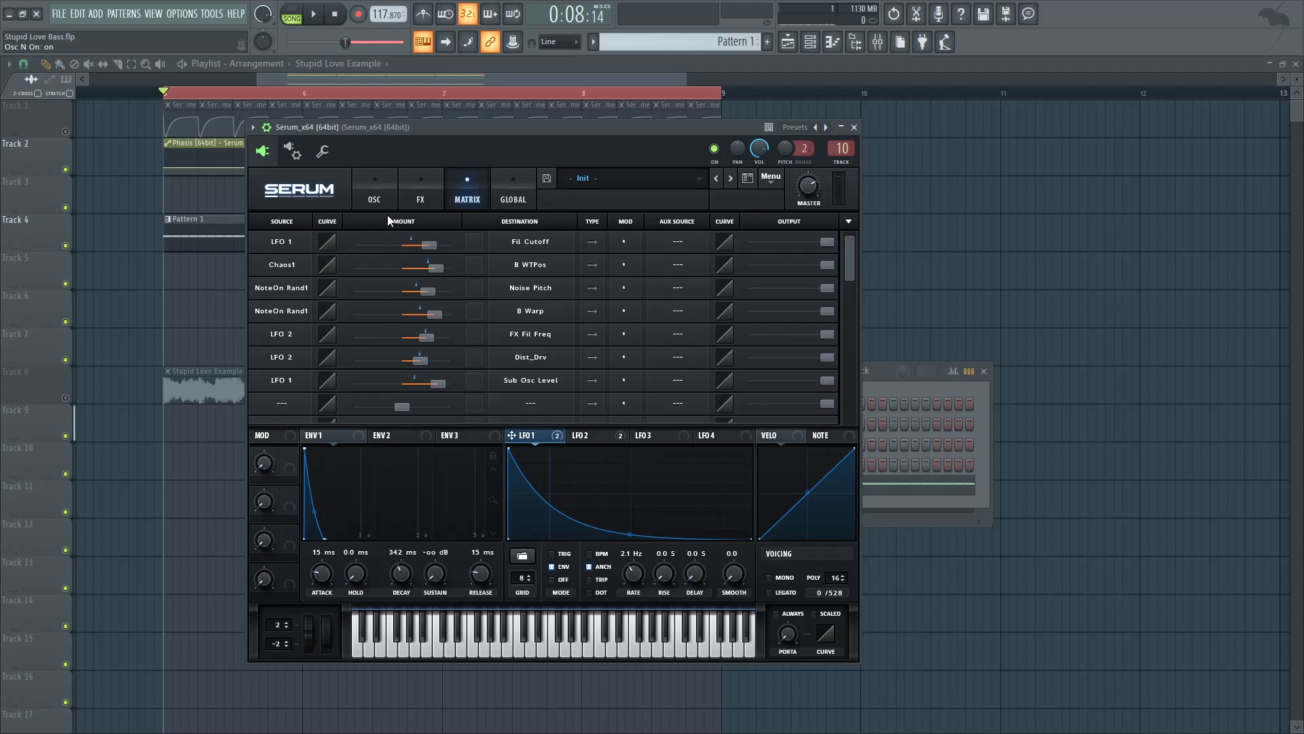
left_click(376, 200)
Audition the noise oscillator alone with Oscillators A and B switched off, and switch both back on.
left_click(558, 225)
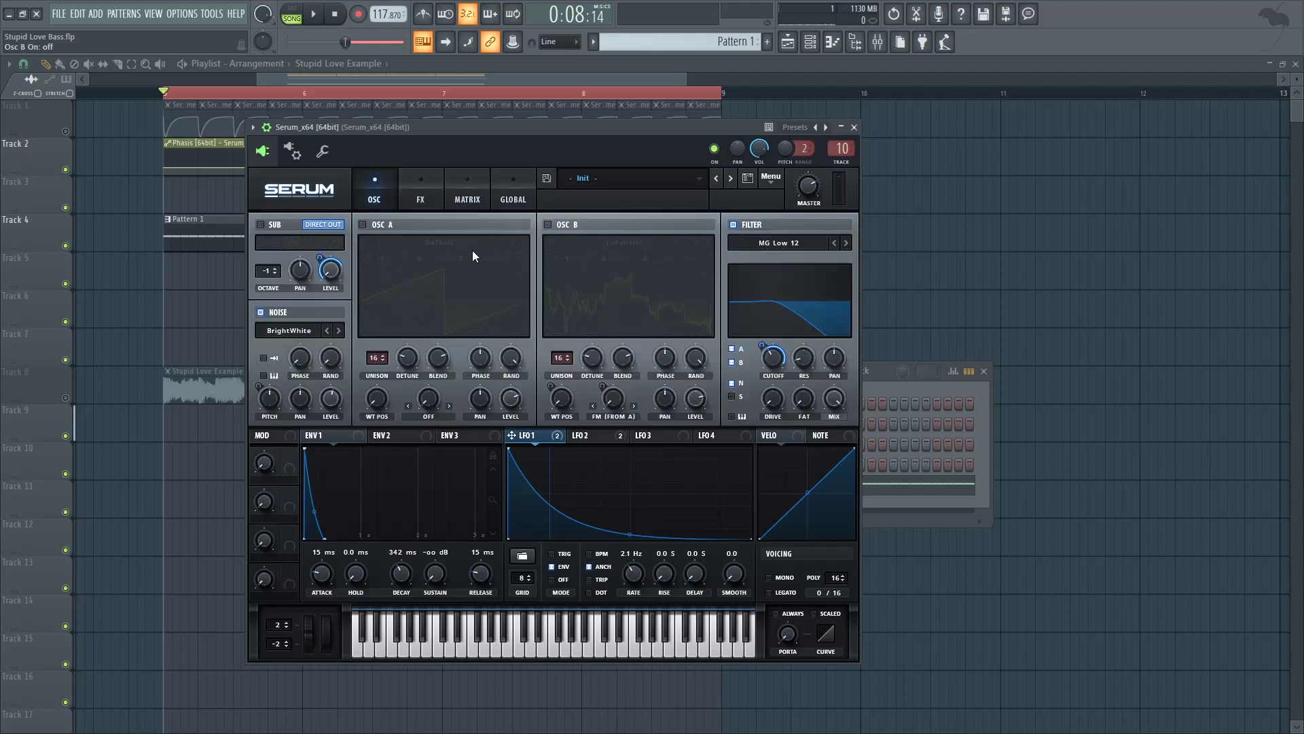
key("space")
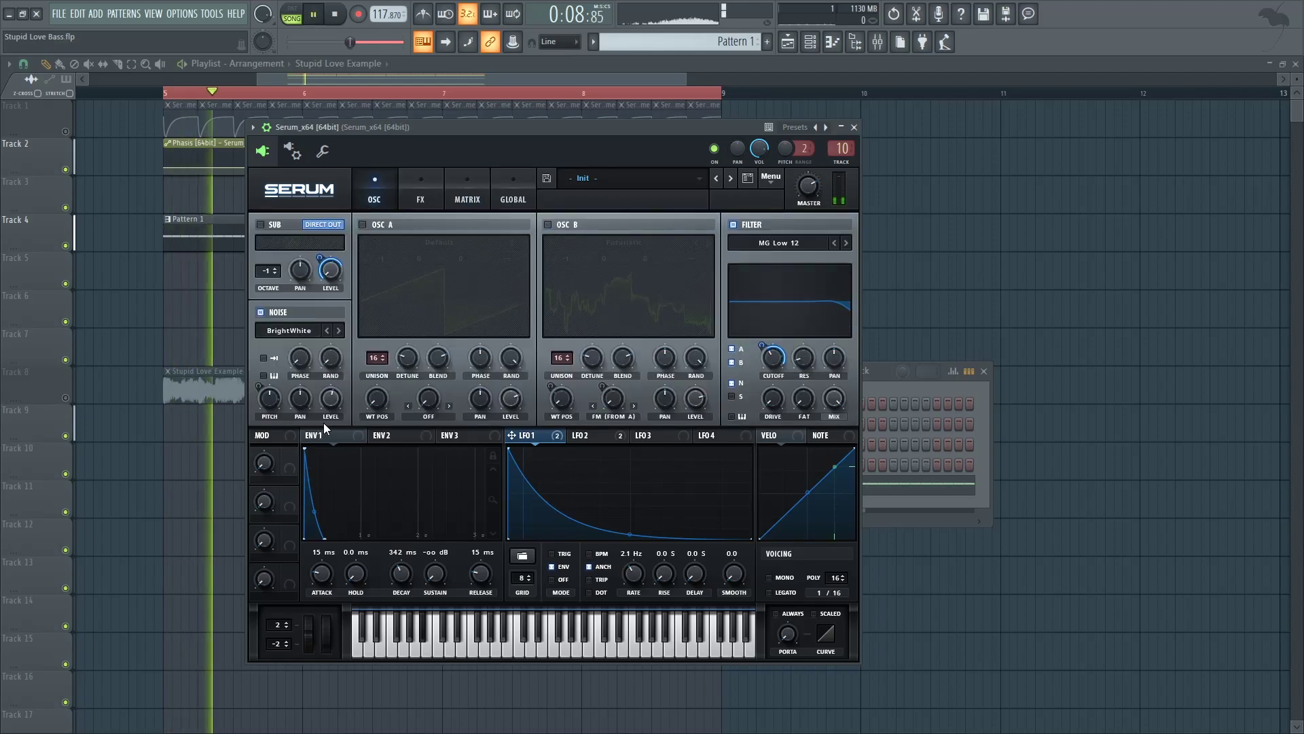
key("space")
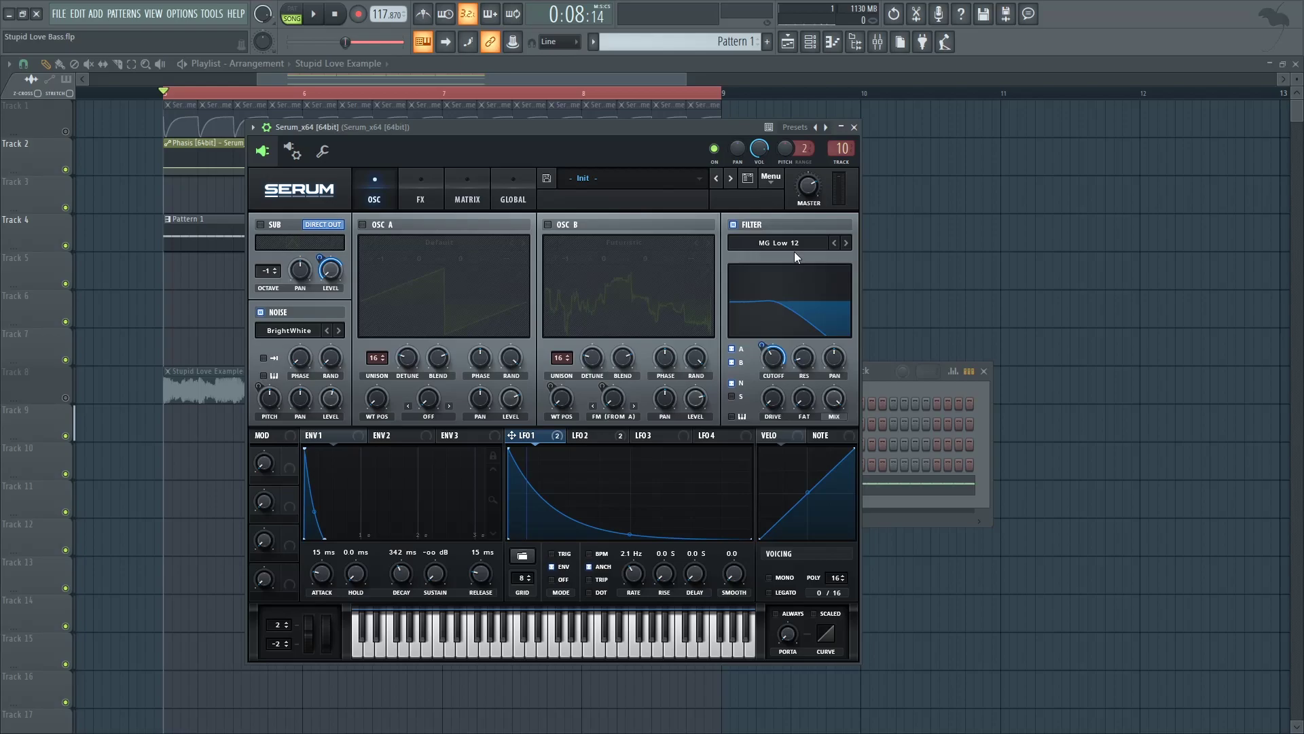
left_click(363, 225)
left_click(548, 224)
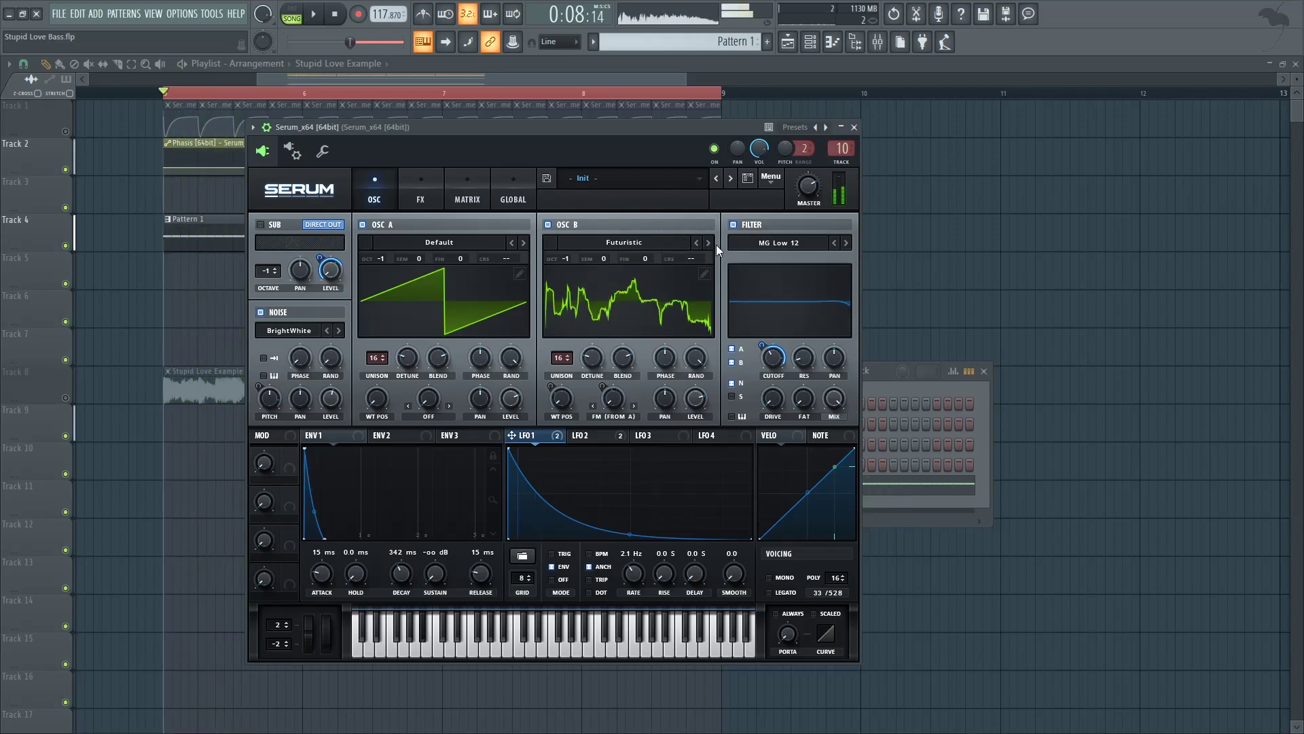
Compare the sound with the MG Low 12 filter off and on, and inspect Envelope 1's decay curve.
left_click(736, 226)
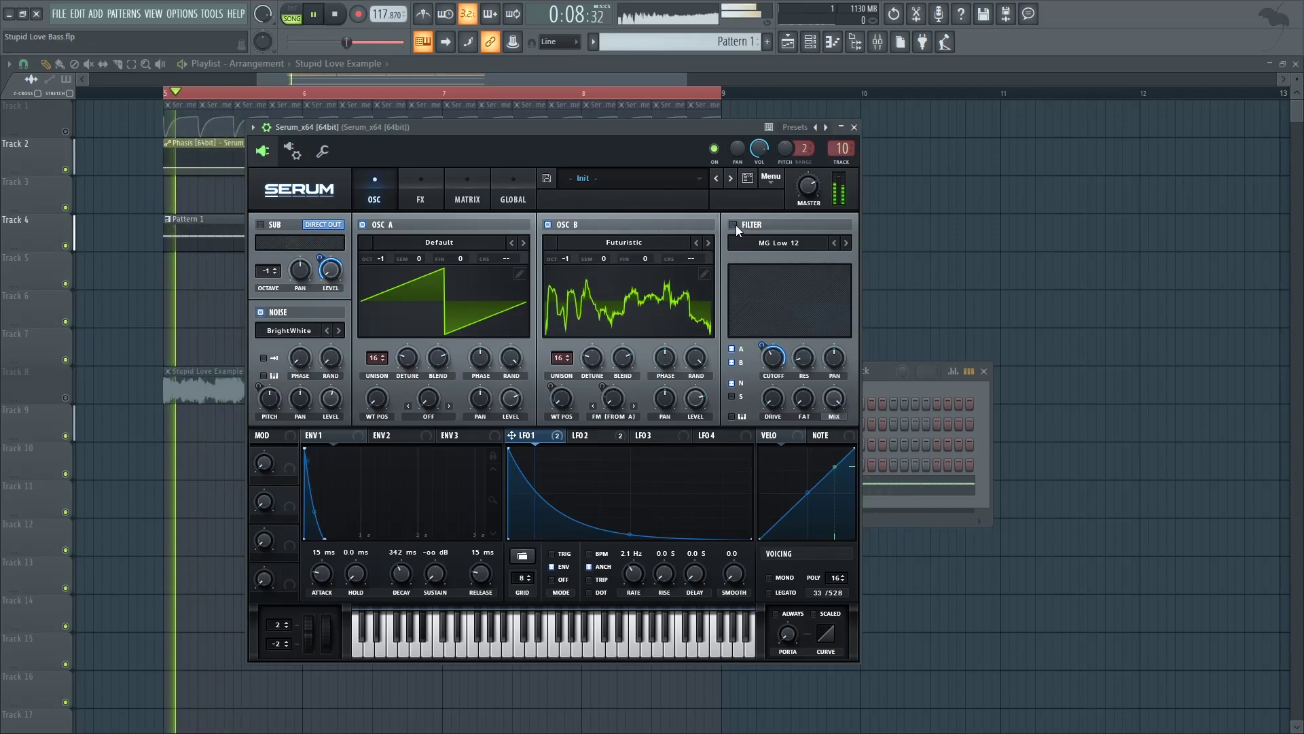
left_click(734, 224)
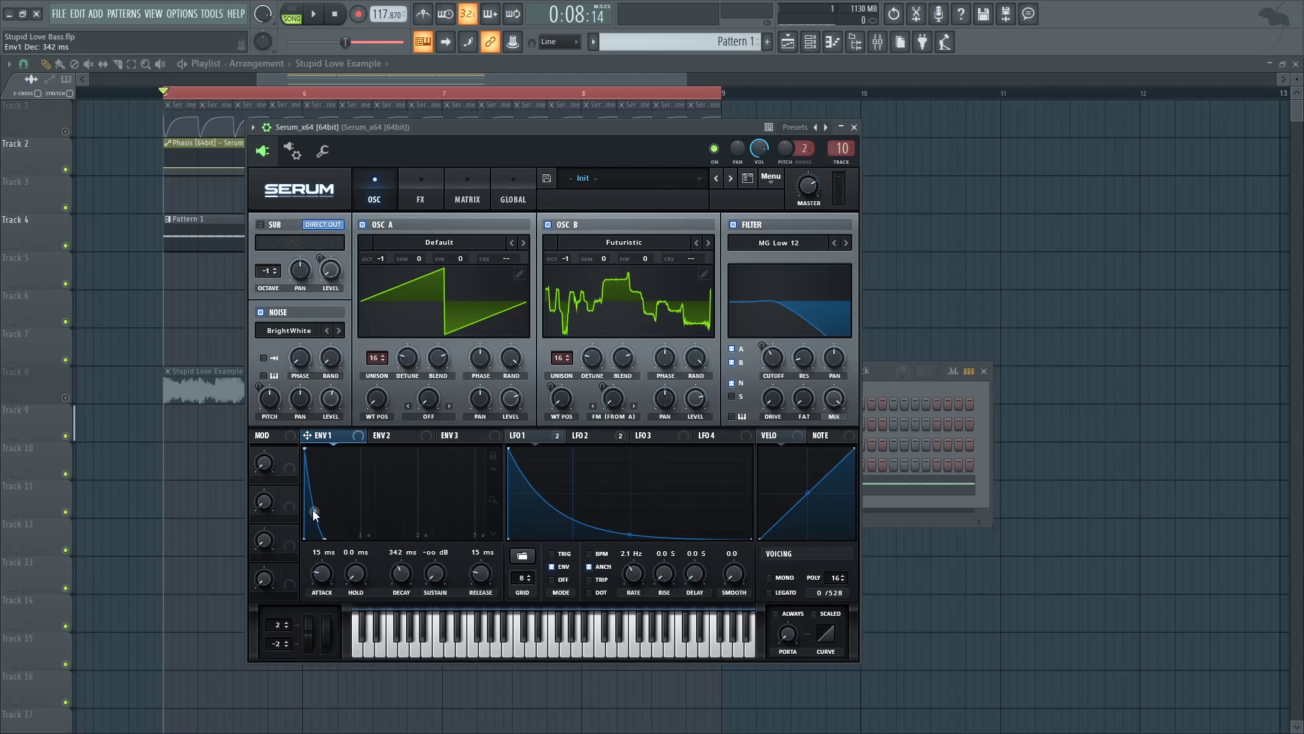
left_click_drag(316, 515, 320, 515)
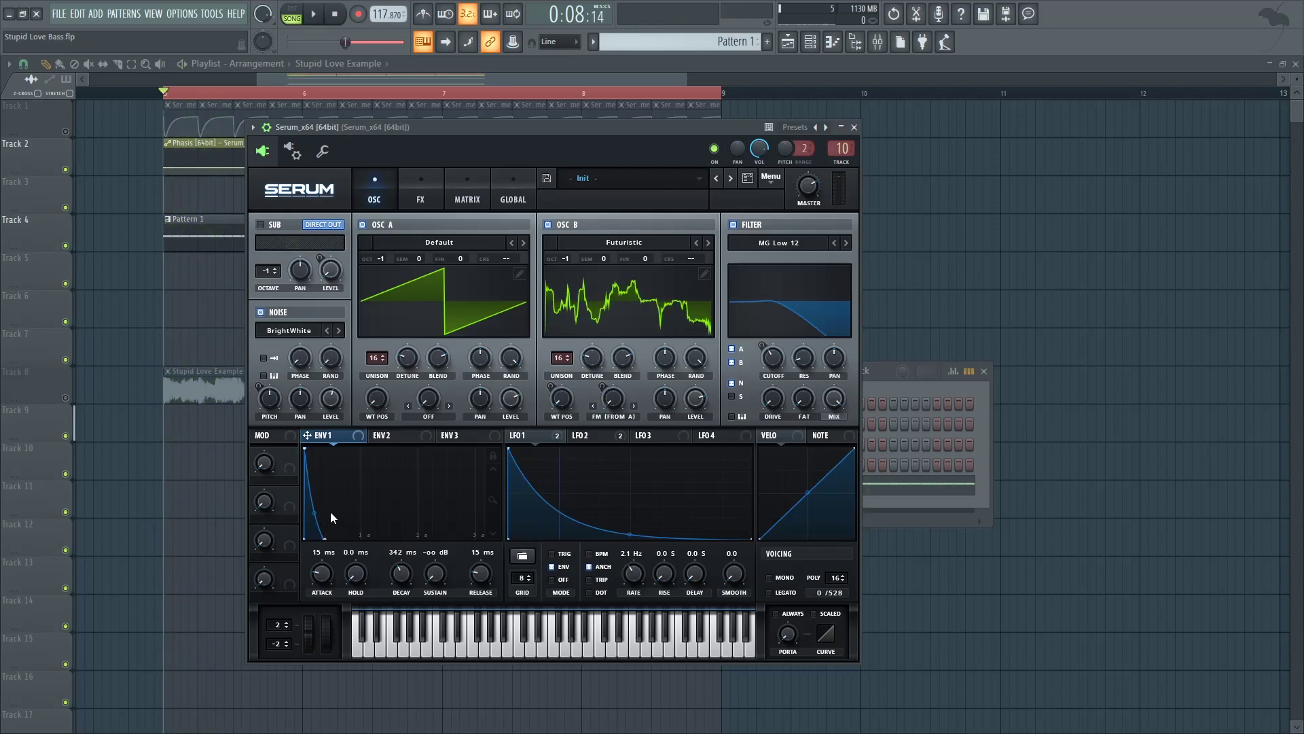
Switch off the noise and Oscillators A and B, enable the sub oscillator, and play it on its own.
left_click(261, 312)
left_click(363, 225)
left_click(548, 225)
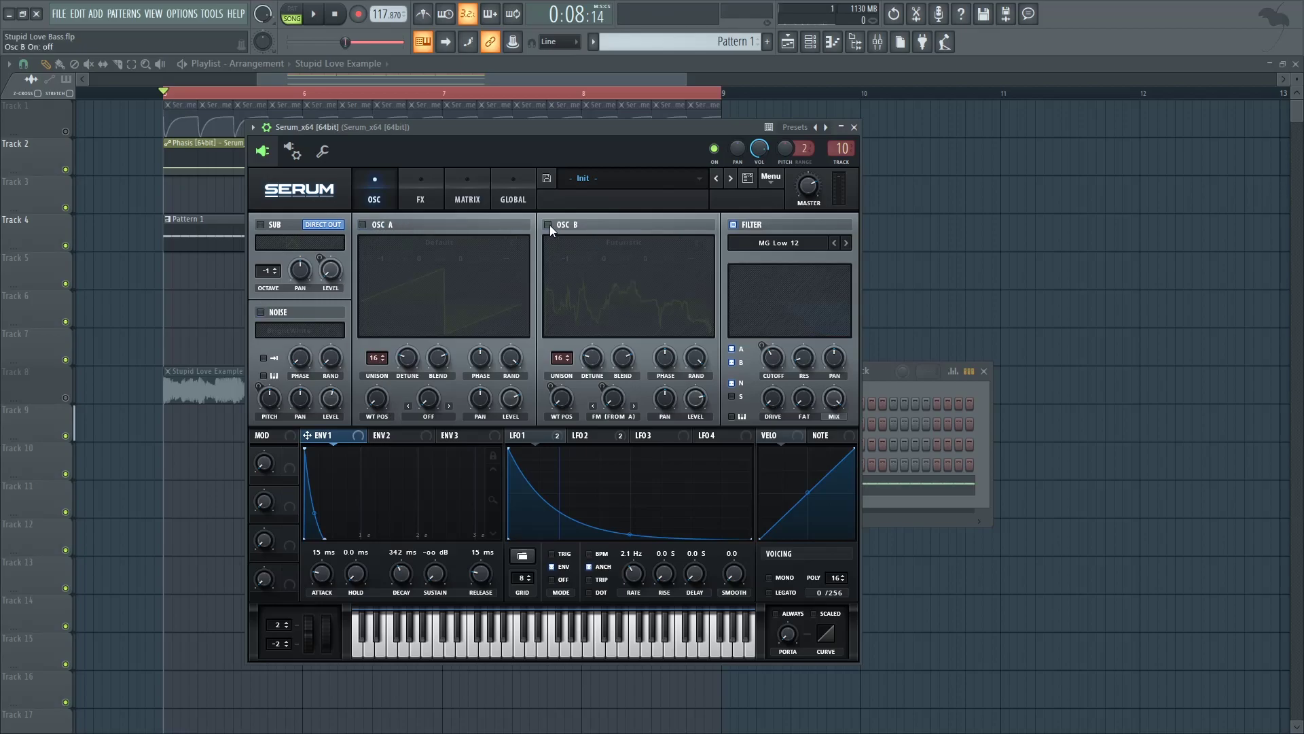
left_click(260, 224)
key("space")
key("space")
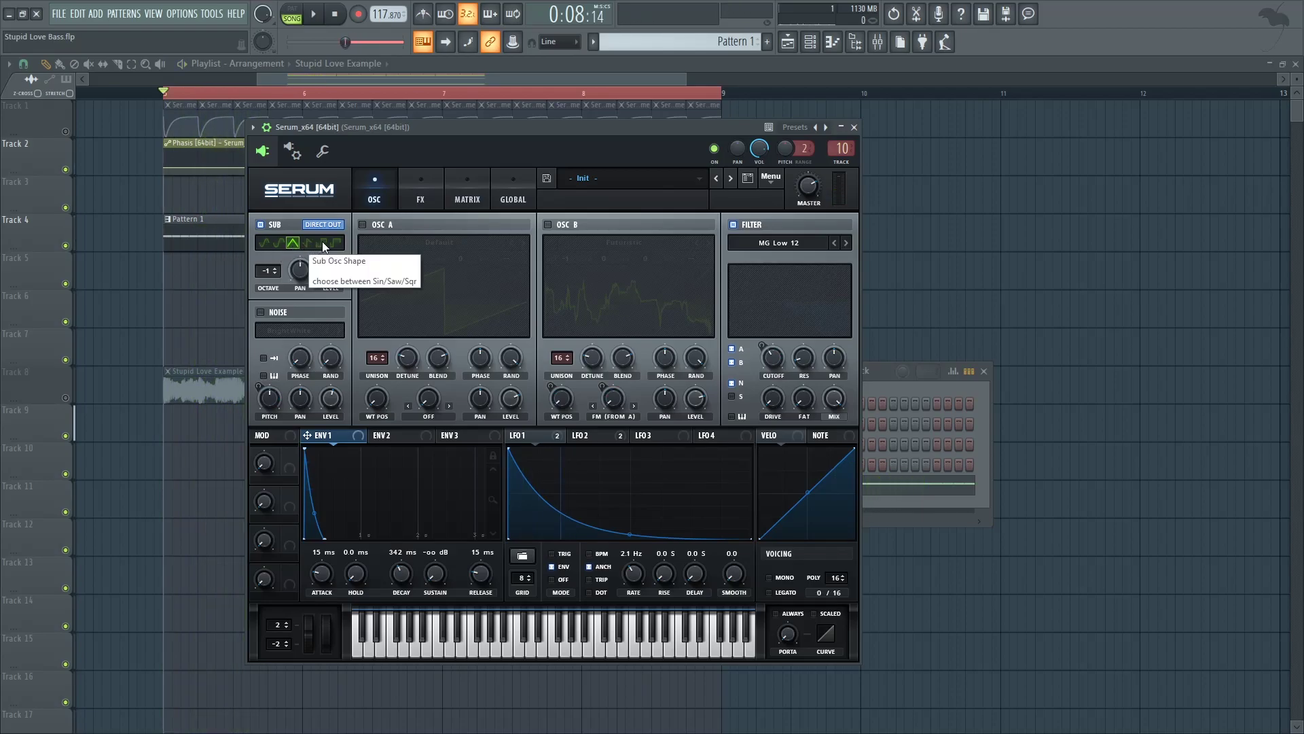
Try the saw and RoundRect shapes on the sub oscillator, and return its shape to Triangle.
left_click(320, 243)
key("space")
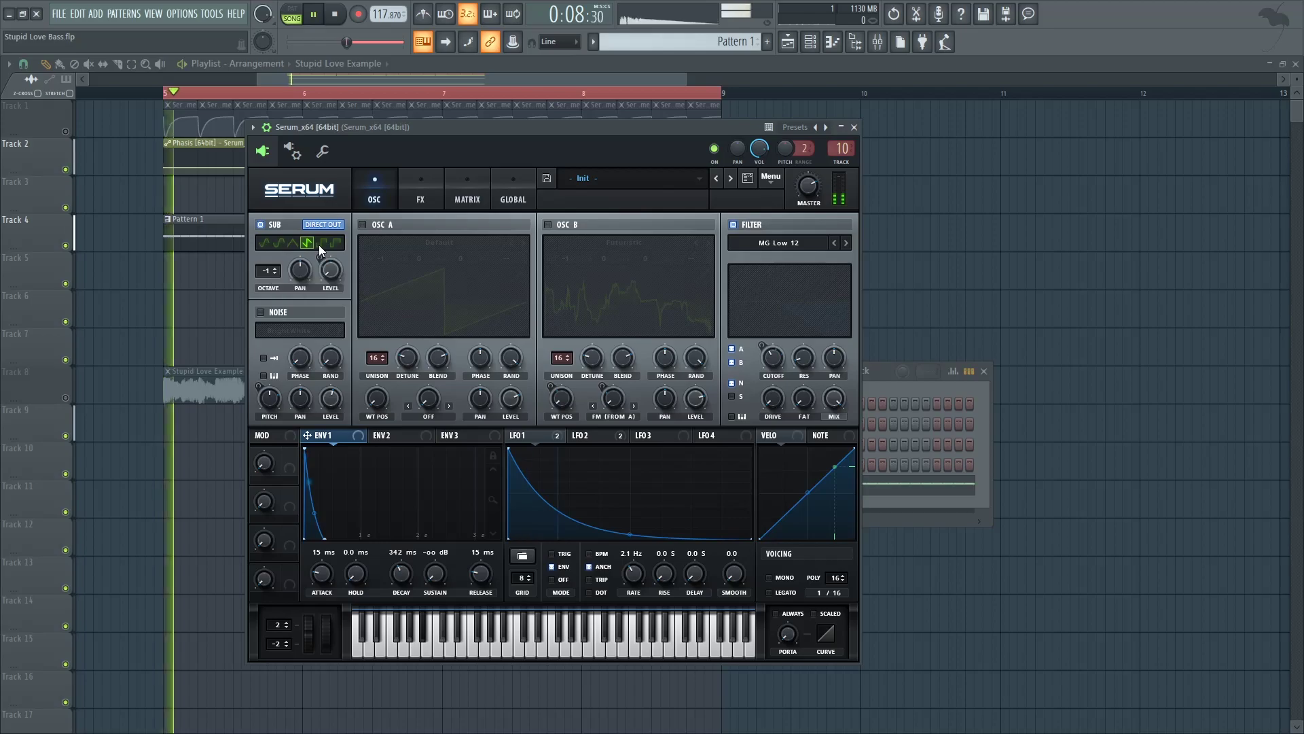
key("space")
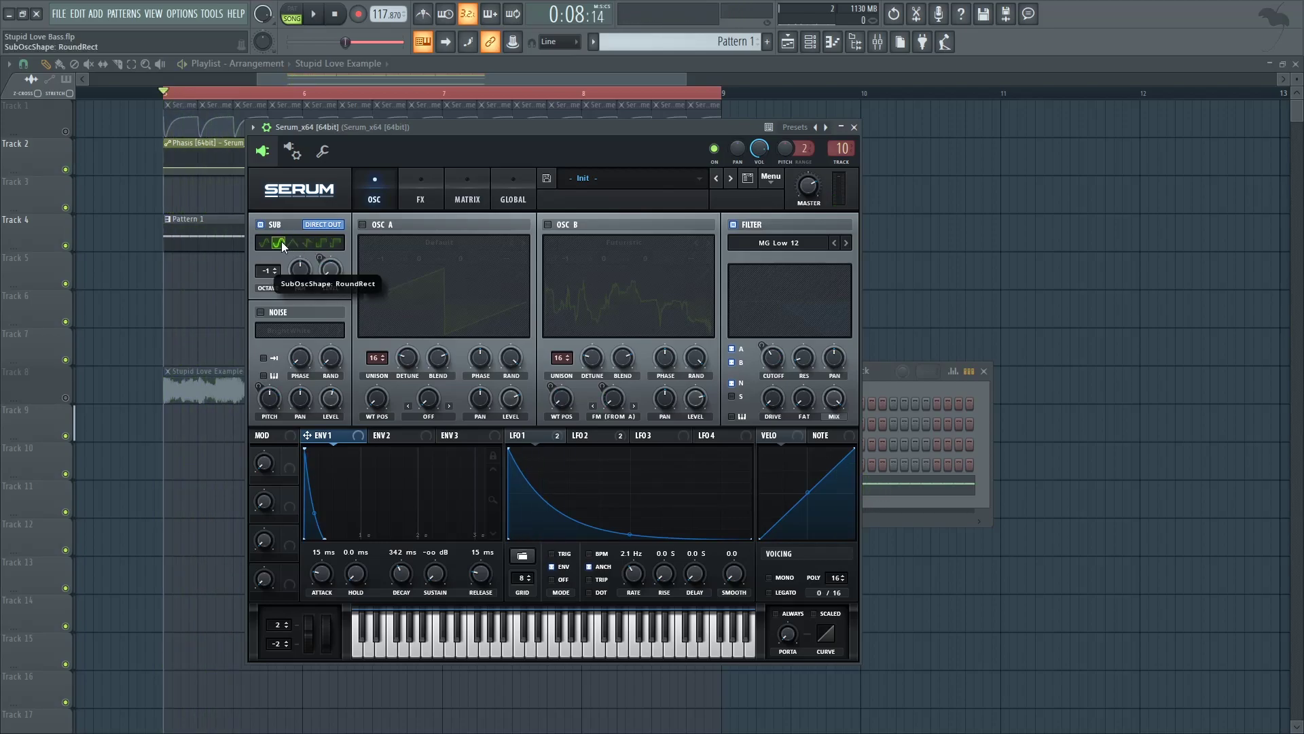
left_click(281, 242)
left_click(291, 242)
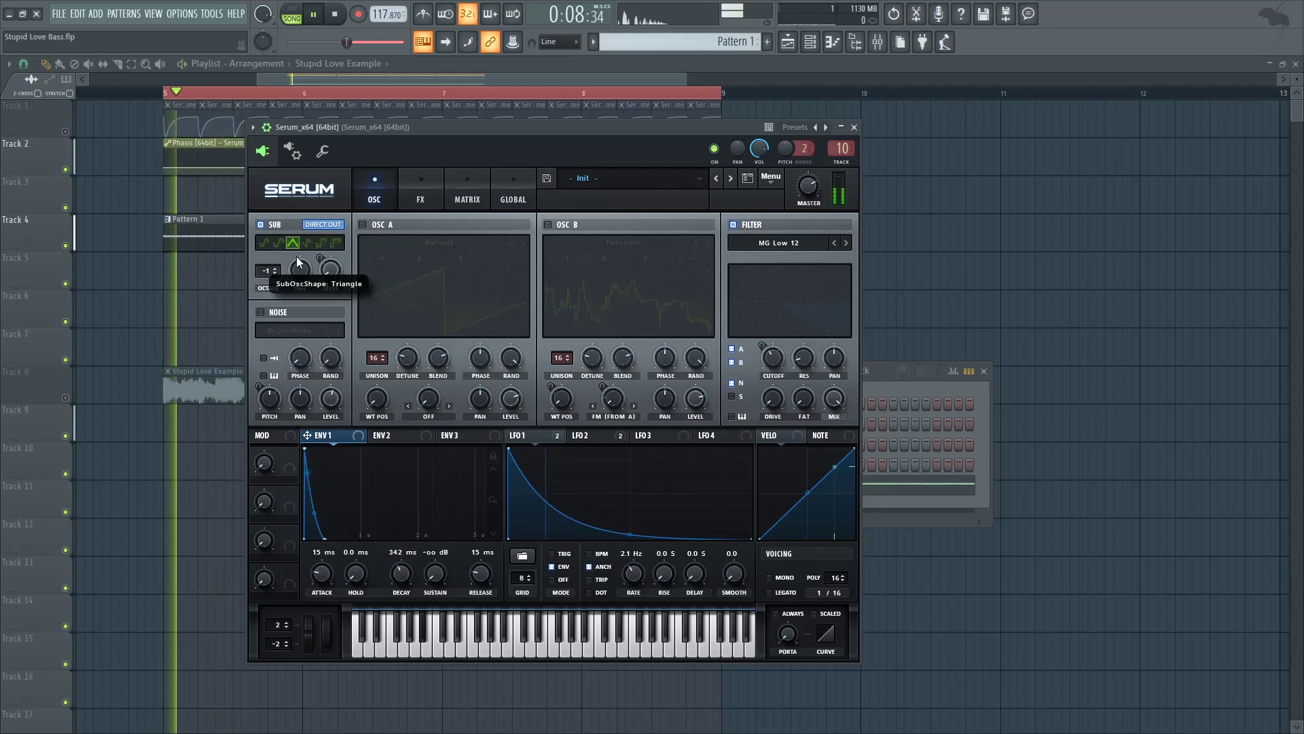
key("space")
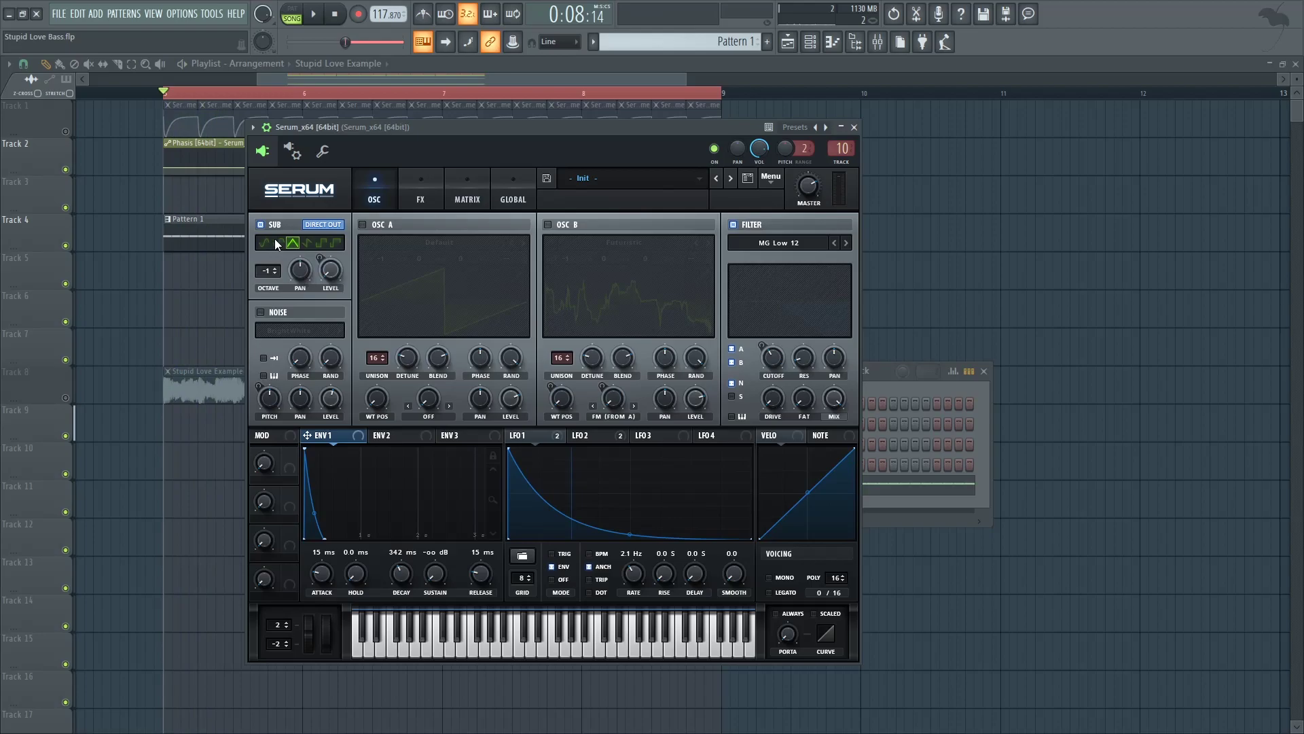
Switch the noise and Oscillators A and B back on, and play all the sound sources together.
left_click(260, 313)
left_click(362, 224)
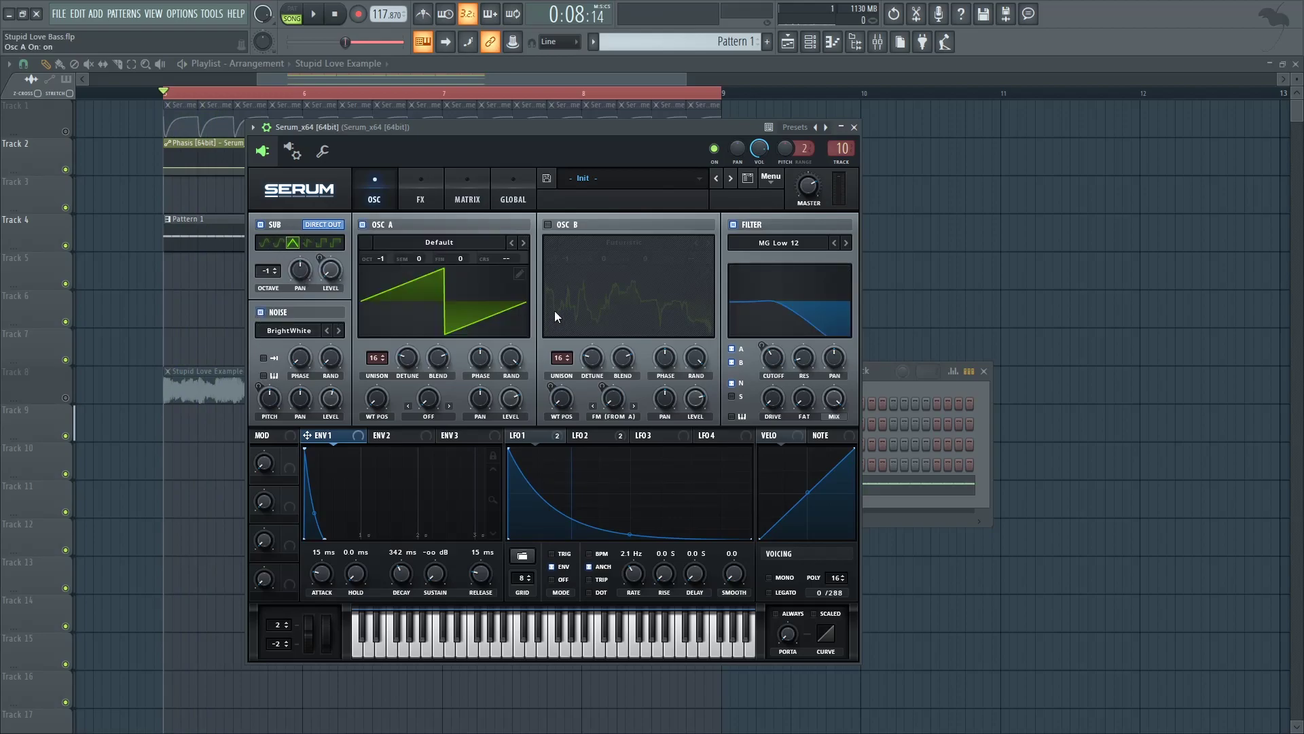
left_click(548, 224)
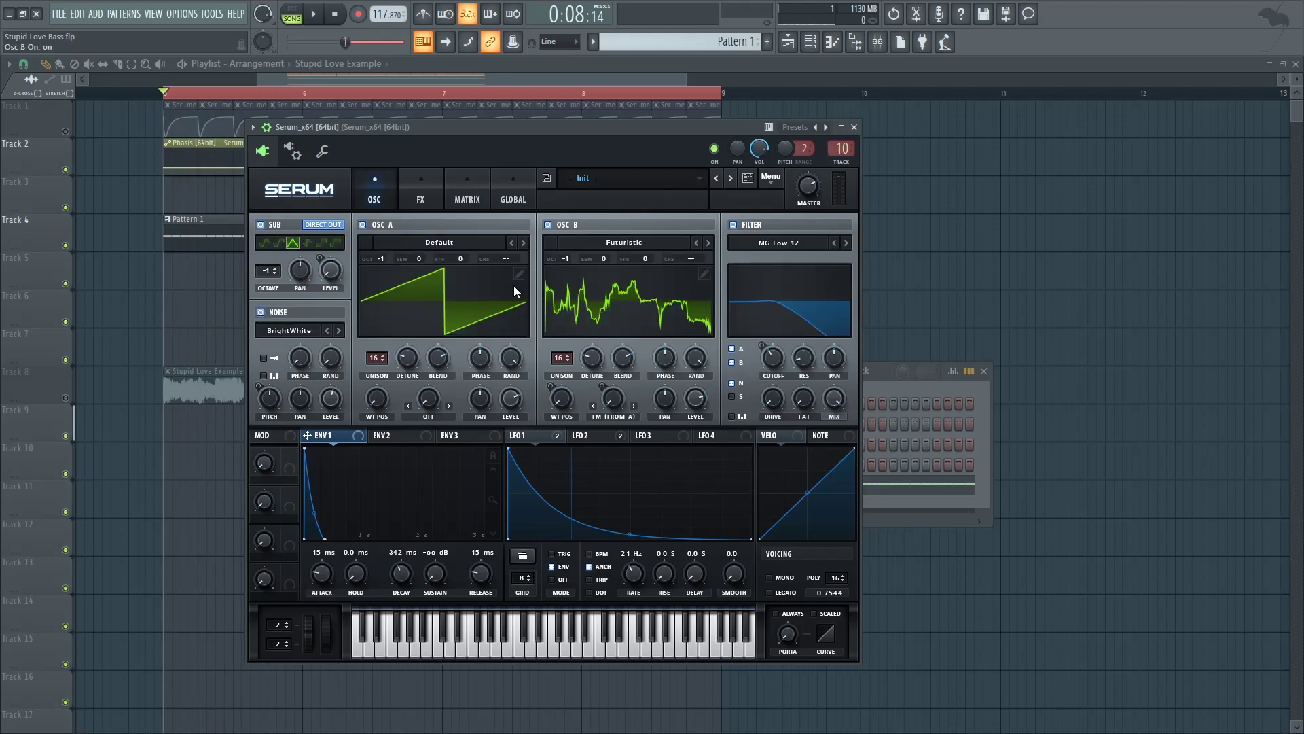
key("space")
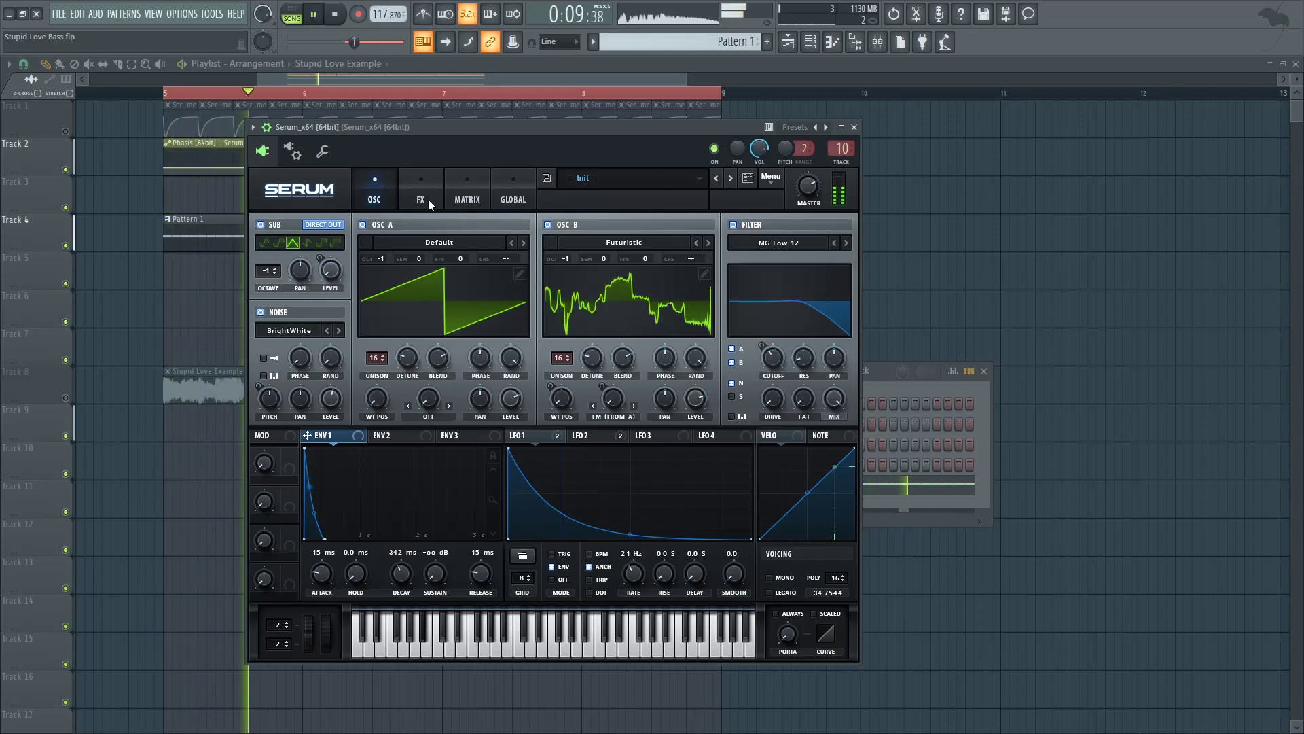
key("space")
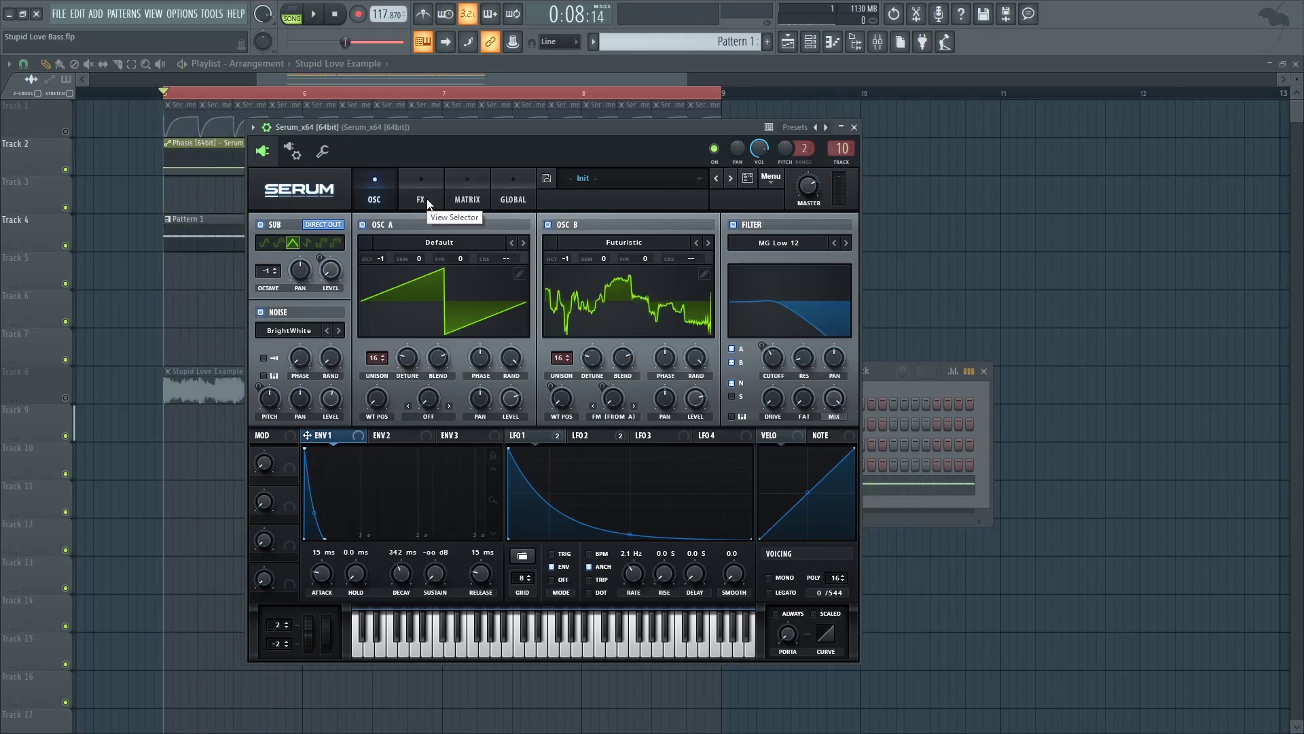
Enable the phaser and the multiband compressor in the effects rack, playing the pattern with each.
left_click(422, 197)
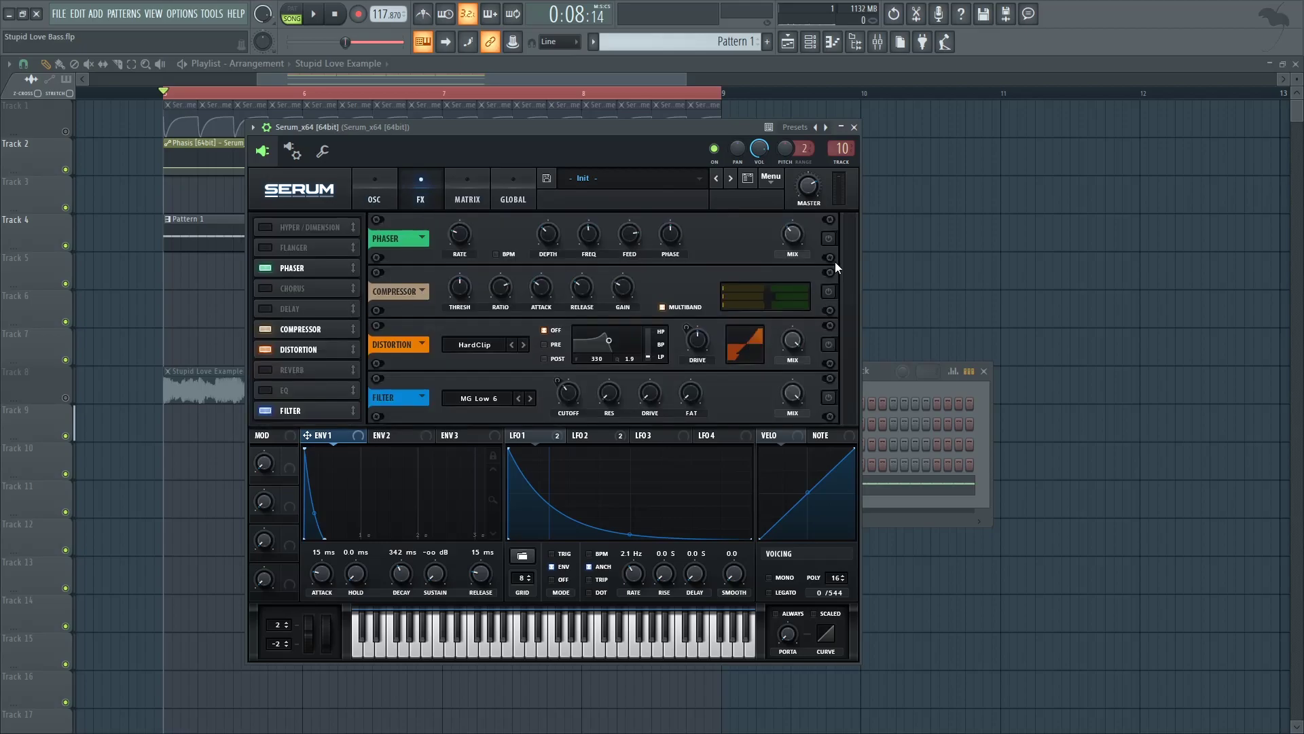
left_click(828, 238)
mouse_move(592, 236)
left_mouse_down()
mouse_move(598, 309)
mouse_move(609, 250)
left_mouse_up()
key("space")
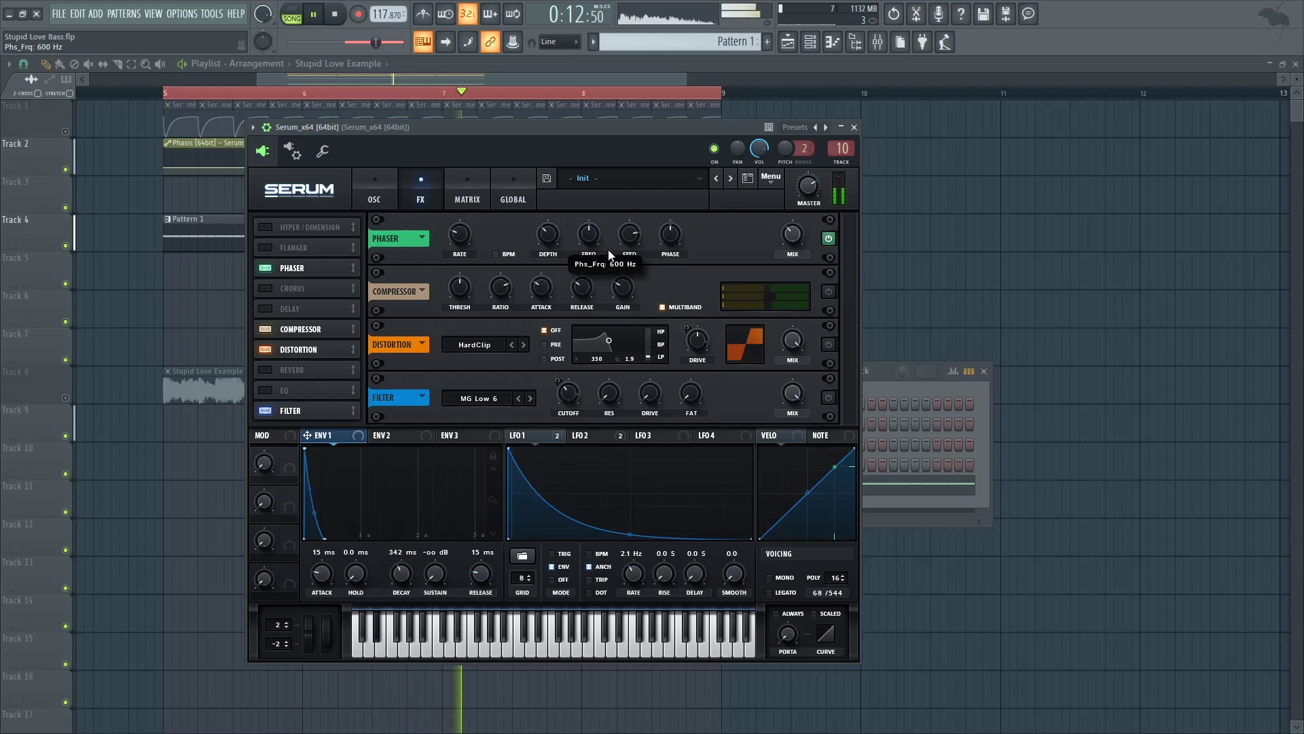
key("space")
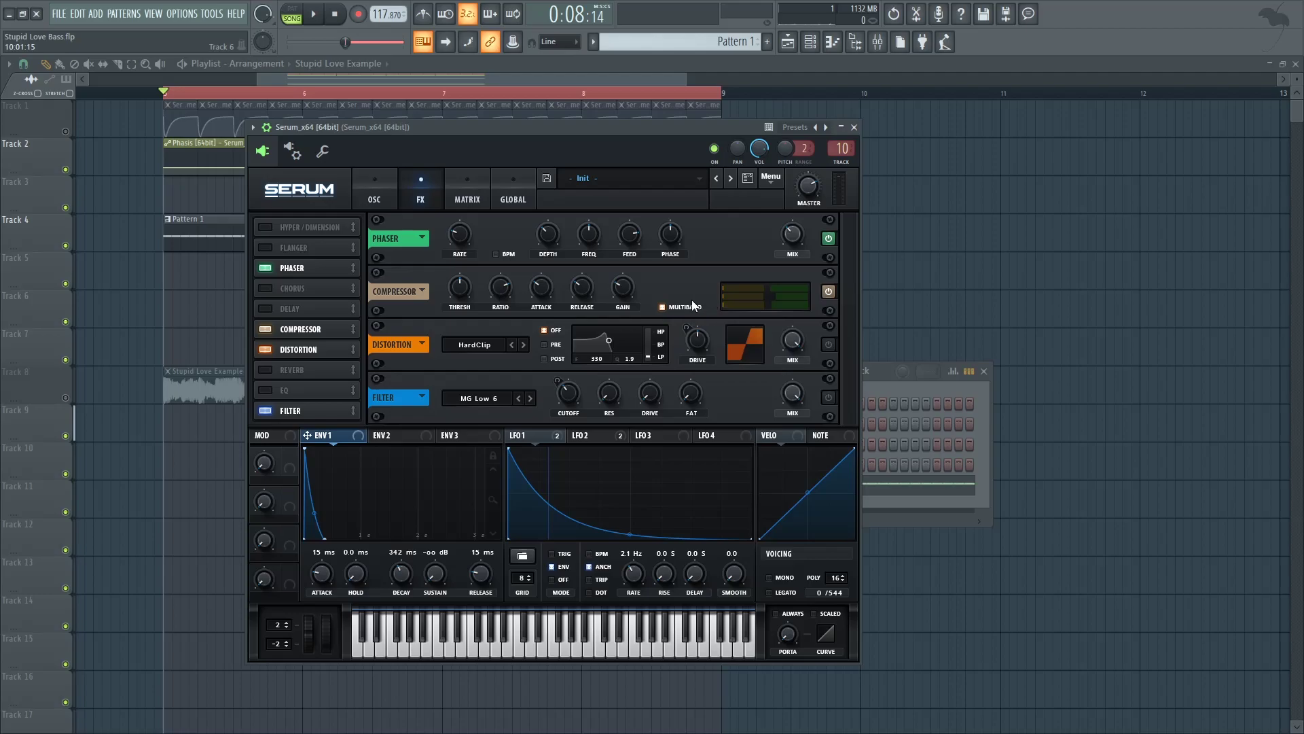
key("space")
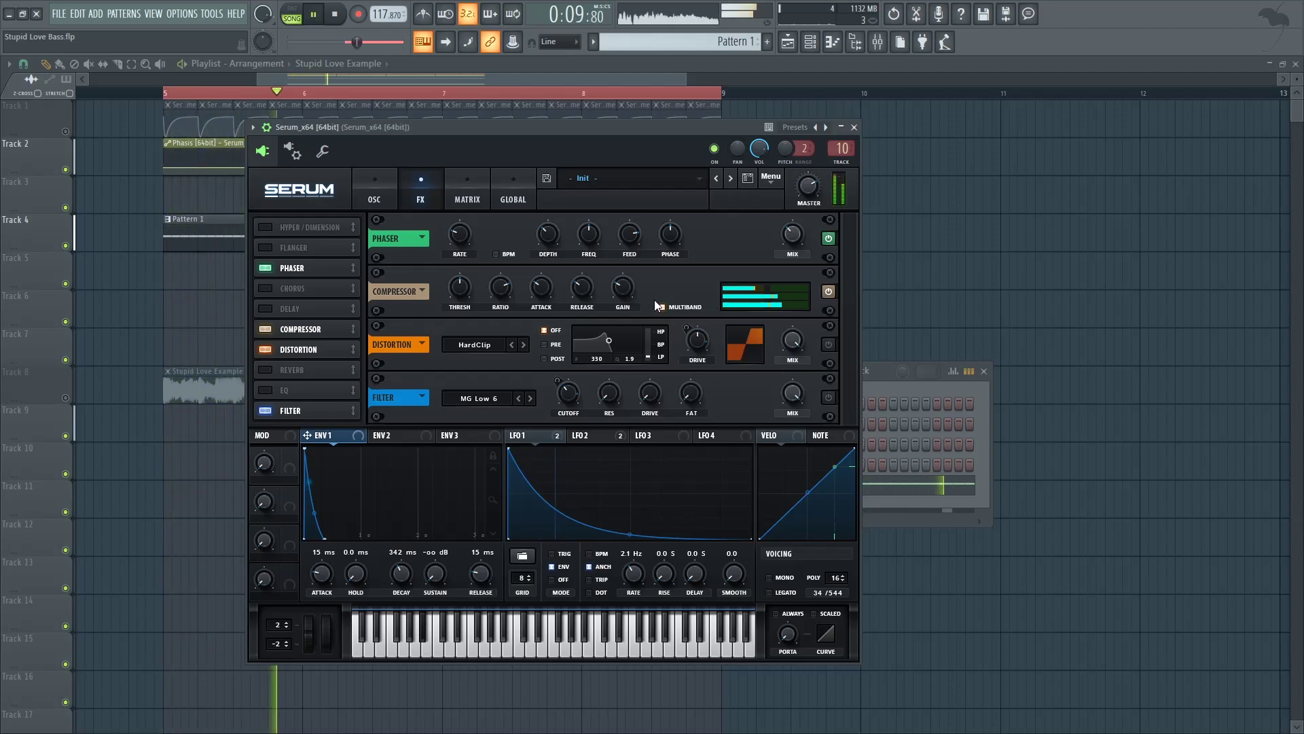
key("space")
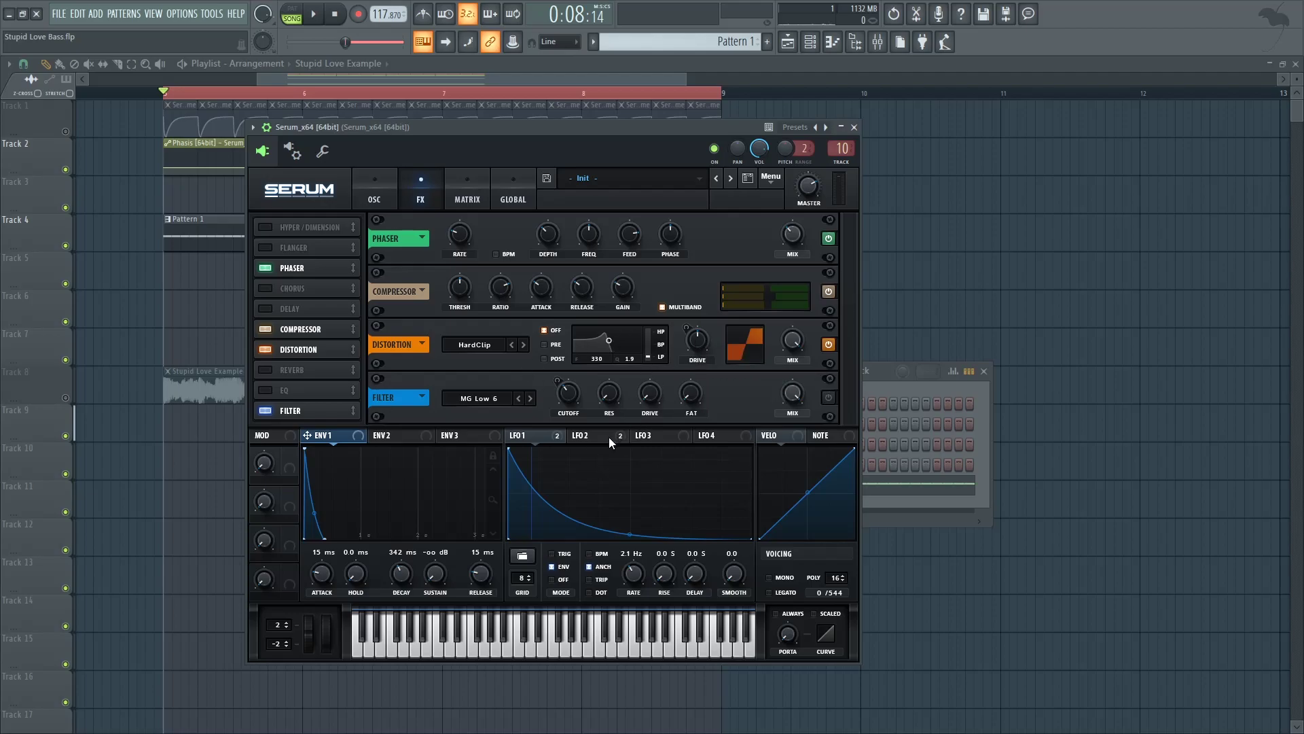
Examine the LFO 2 curve modulating the HardClip distortion's drive, and play the pattern with the distortion active.
left_click(588, 435)
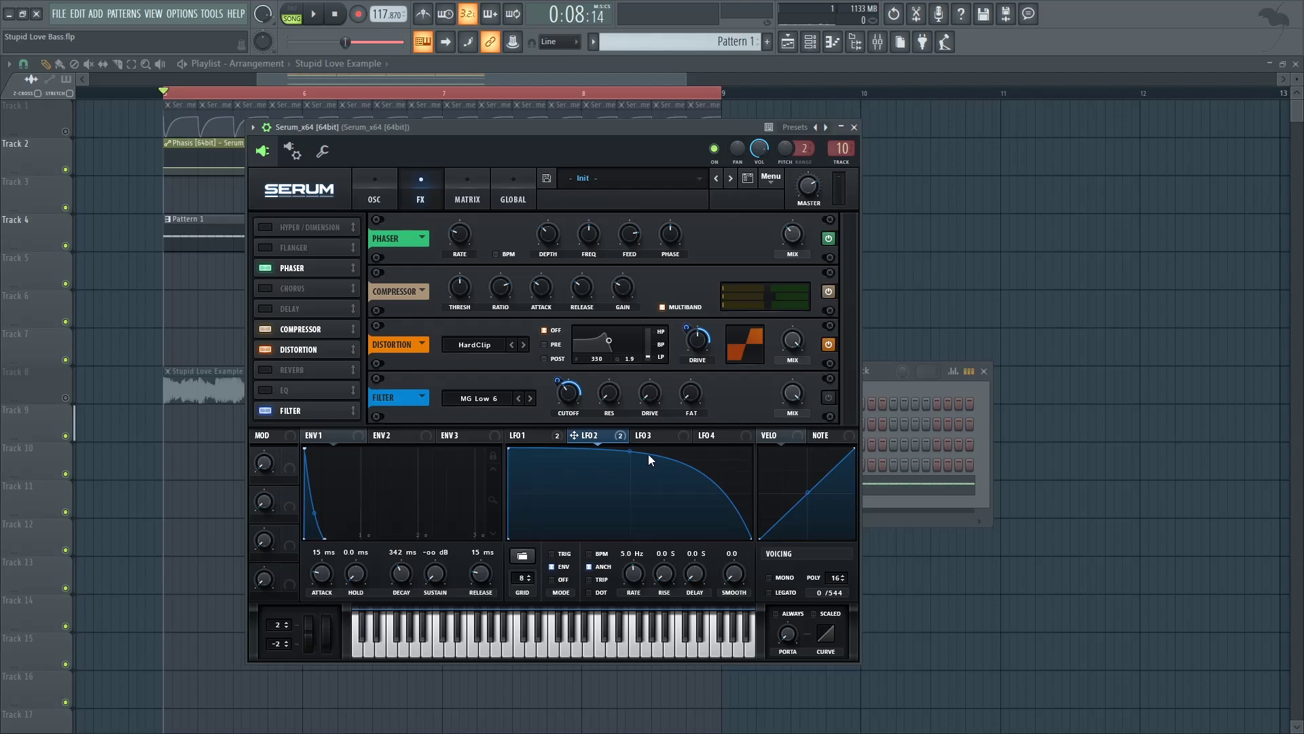
key("space")
key("space")
key("space")
key("space")
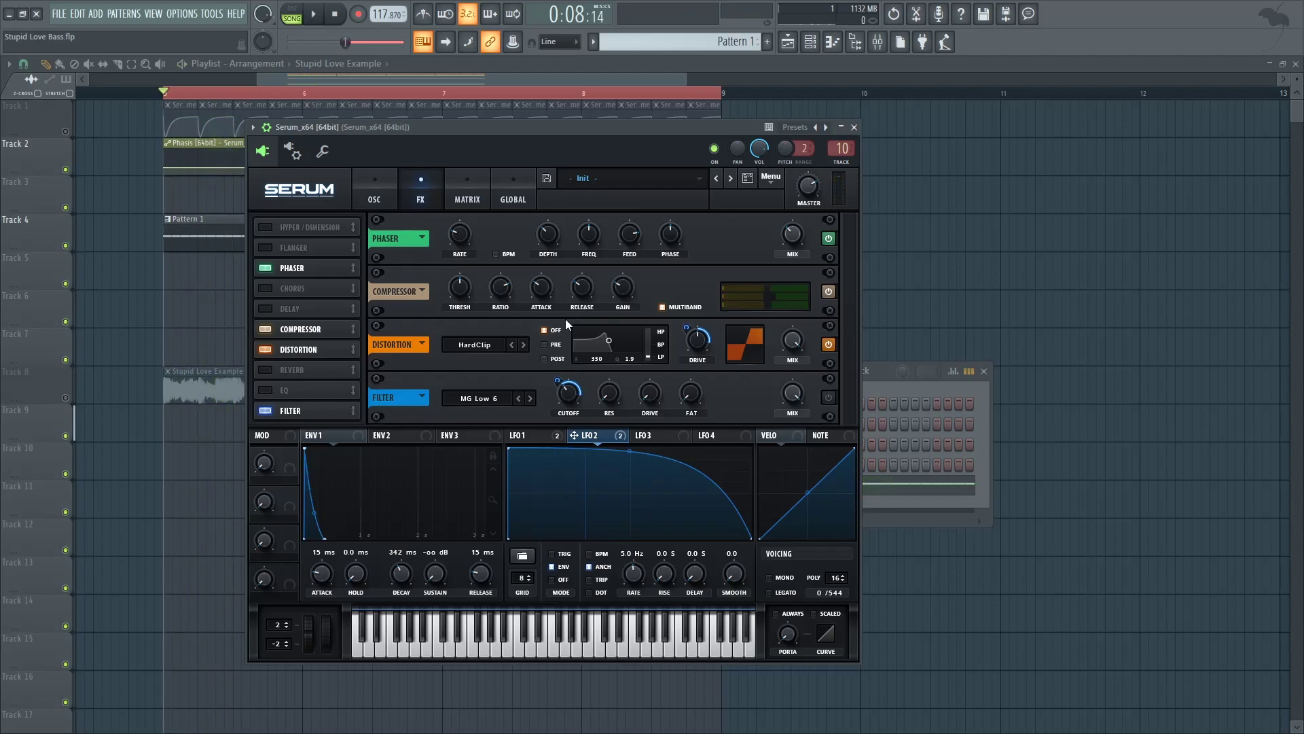
Enable the MG Low 6 effects filter, and compare the pattern with the filter on and off.
left_click(828, 399)
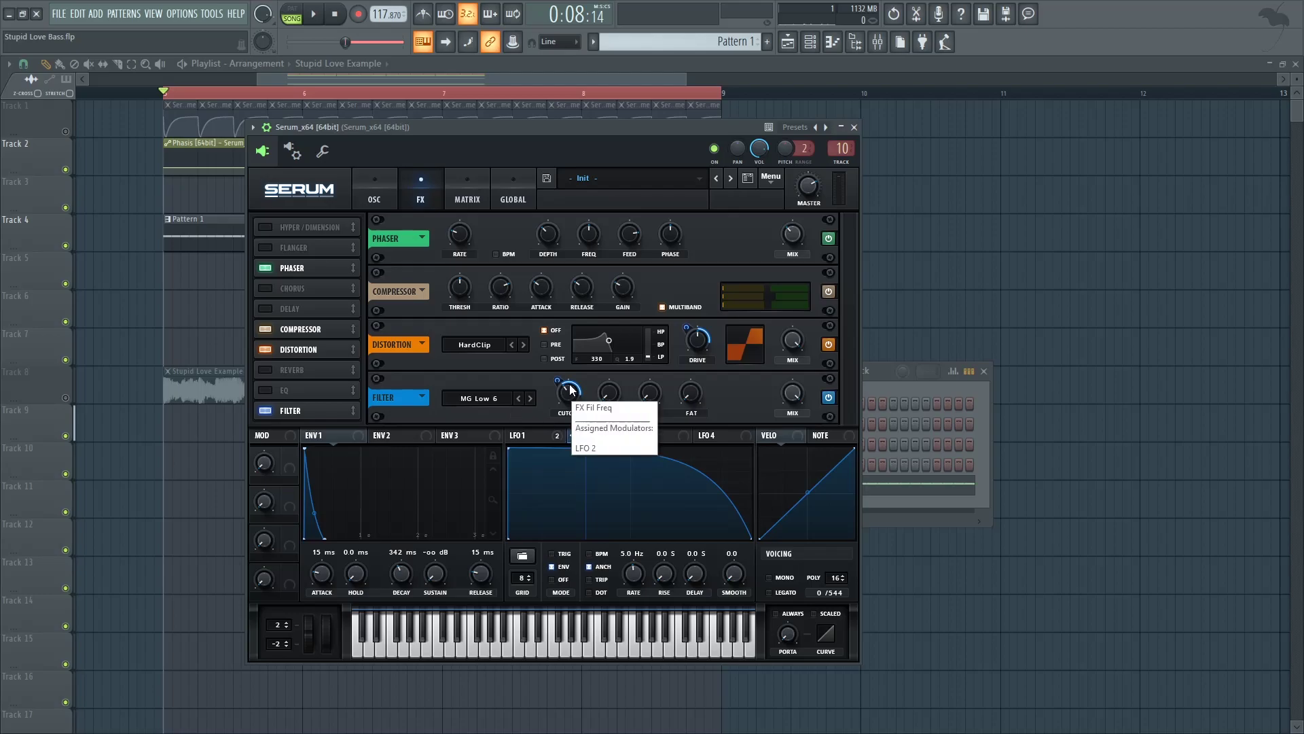
key("space")
key("space")
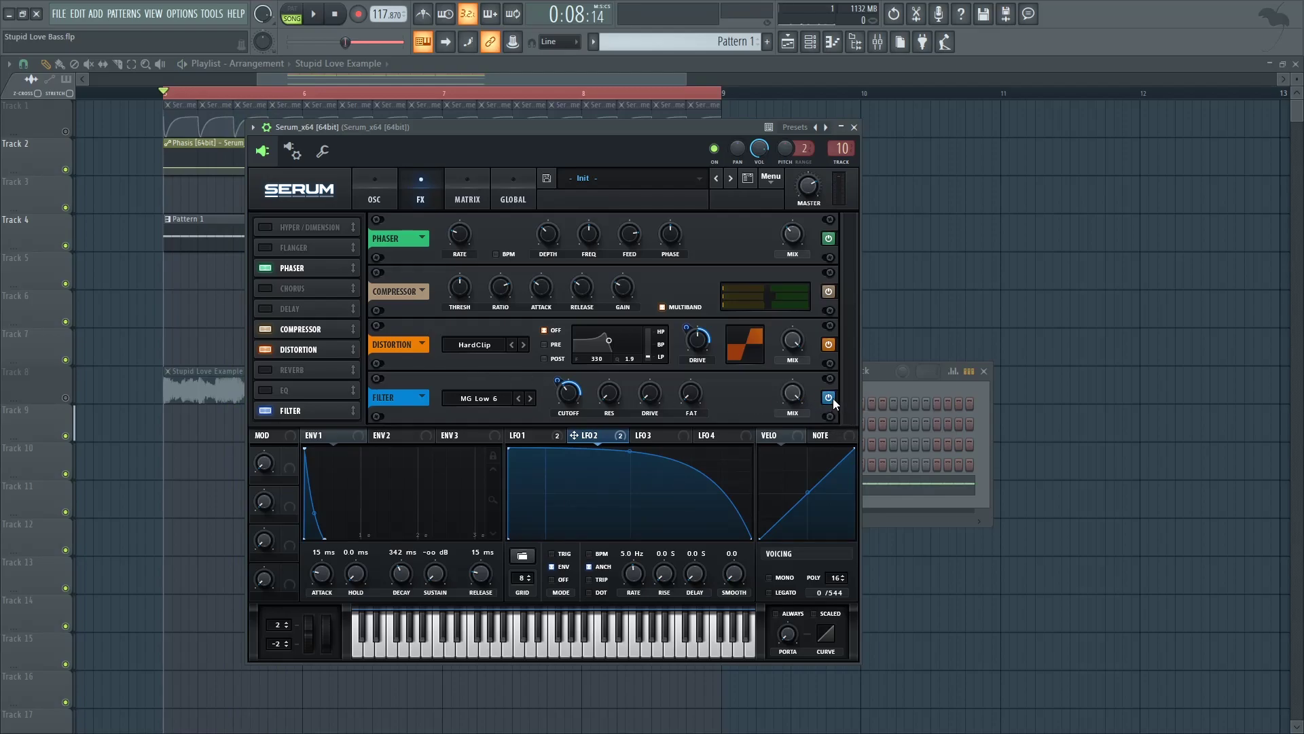
key("space")
left_click(829, 398)
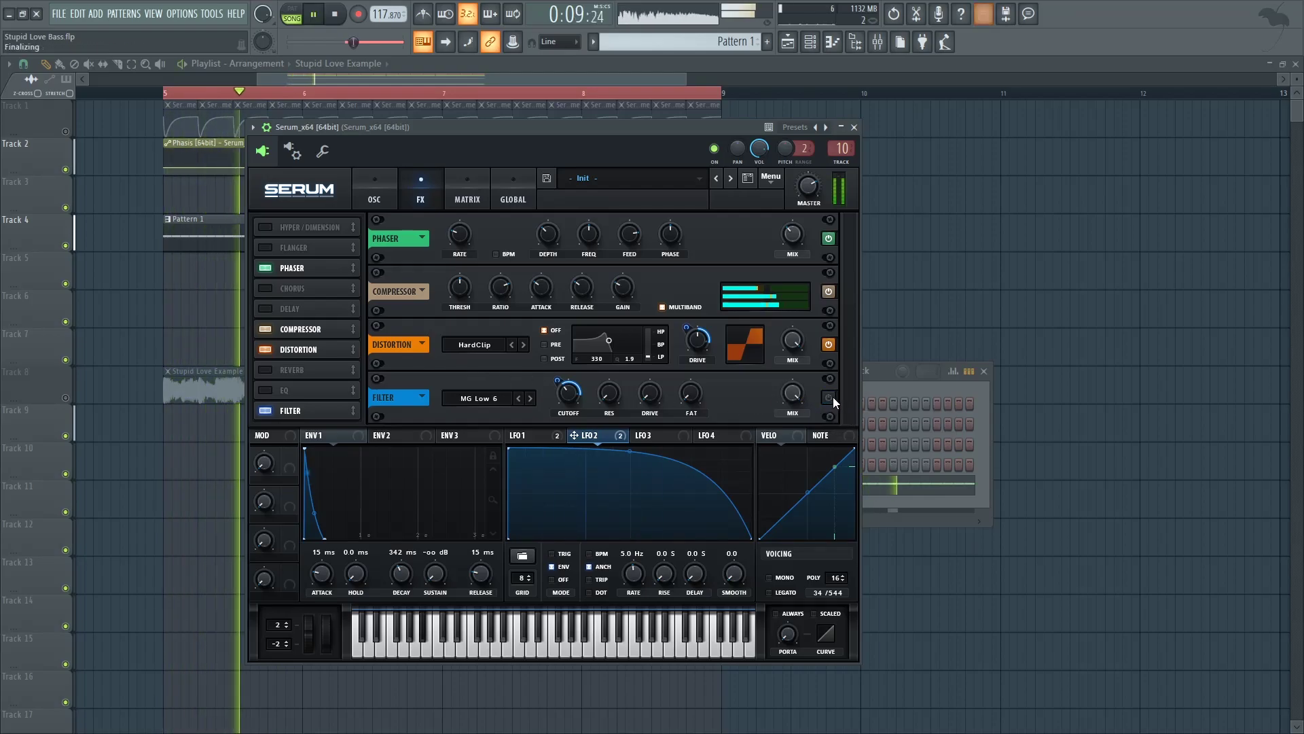
key("space")
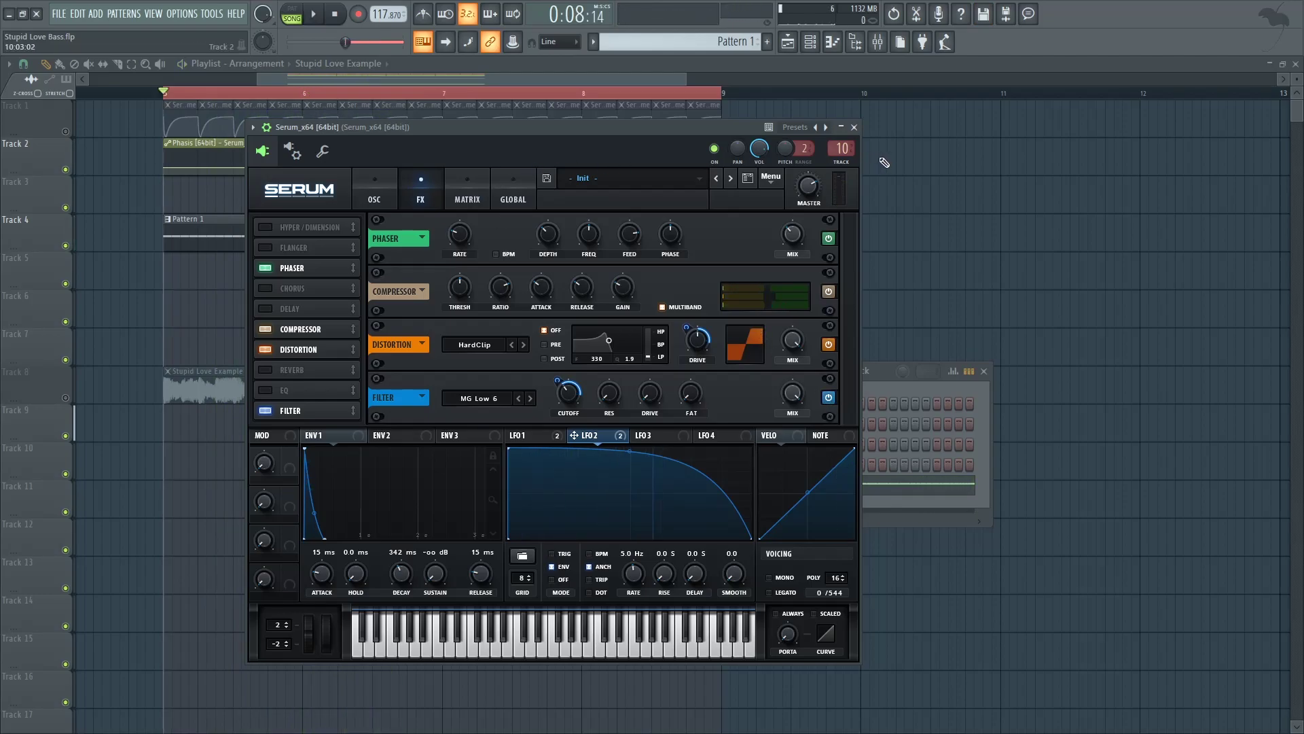
In the mixer, enable the effects on Serum's track 10 with CamelCrusher and Phasis bypassed, leaving OTT active.
left_click_drag(558, 131, 540, 134)
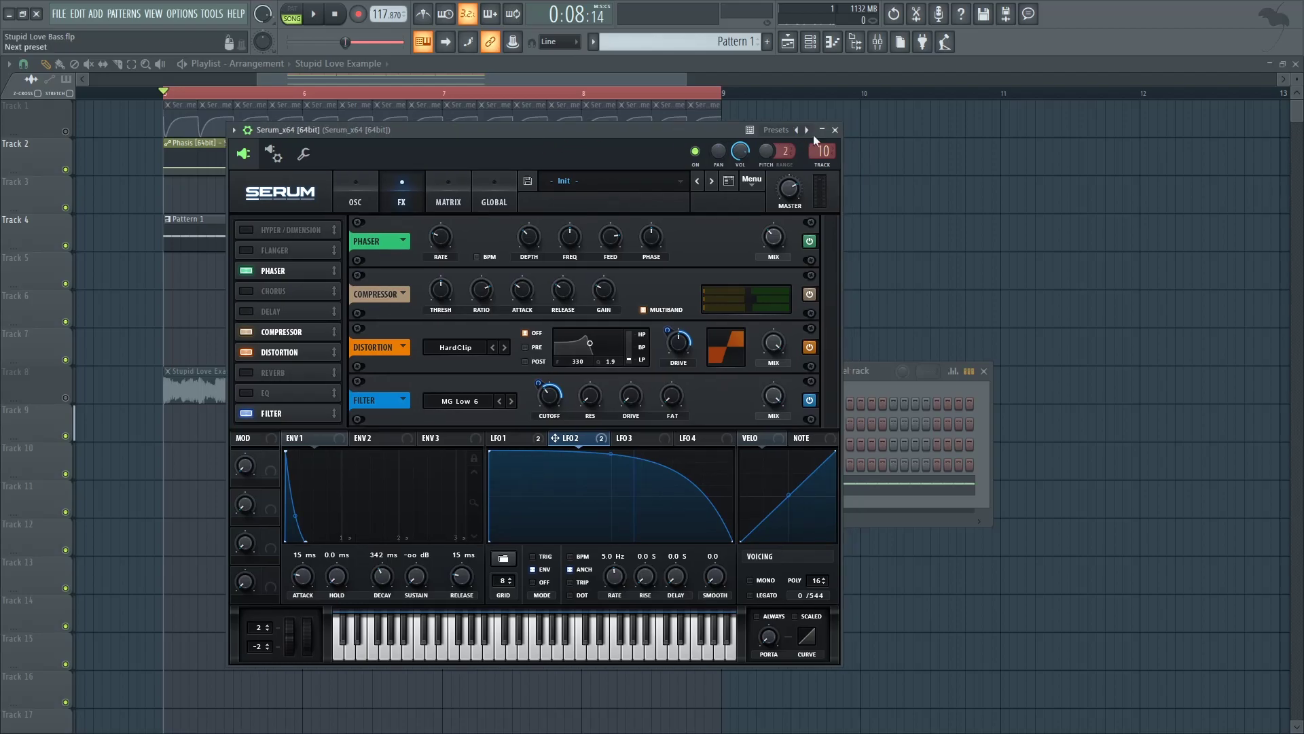
left_click(836, 128)
left_click(878, 42)
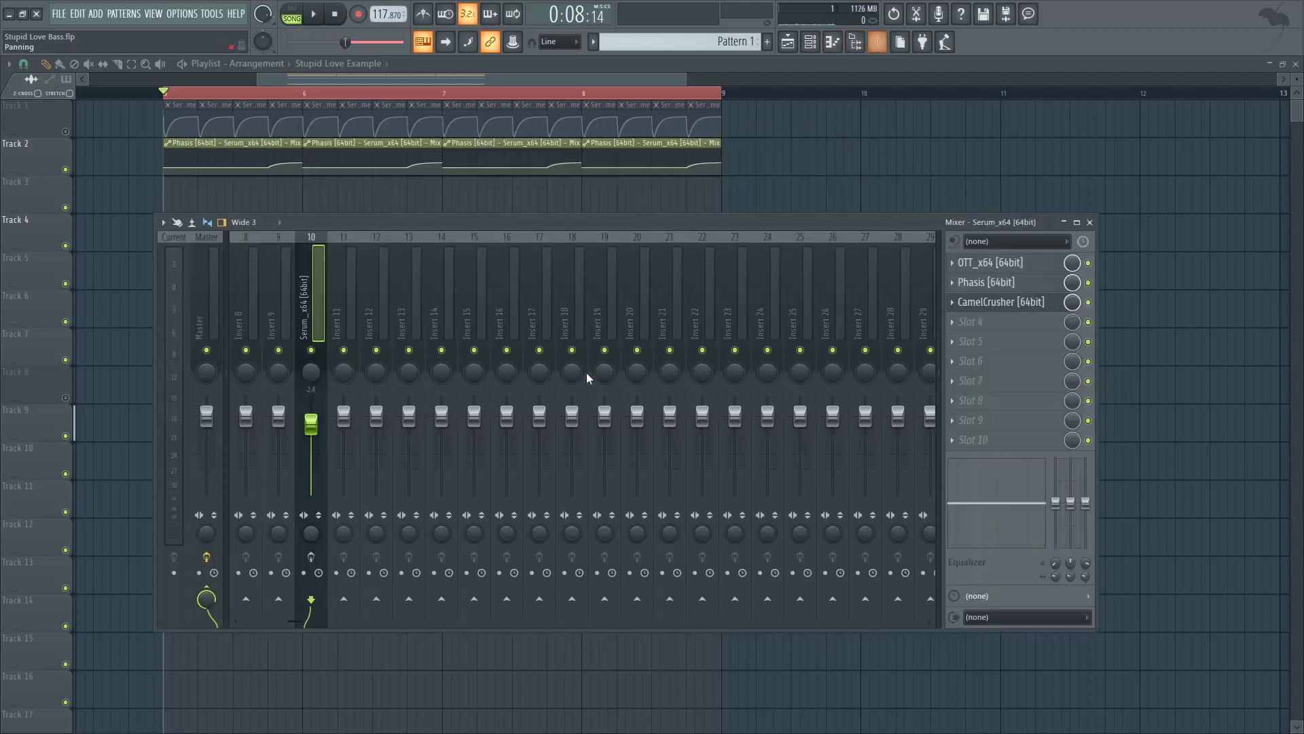
left_click(311, 558)
left_click(1089, 302)
left_click(1088, 282)
Open the OTT compressor on the Serum track and place its window just beside the track's fader.
left_click(1055, 268)
left_click_drag(255, 235, 421, 207)
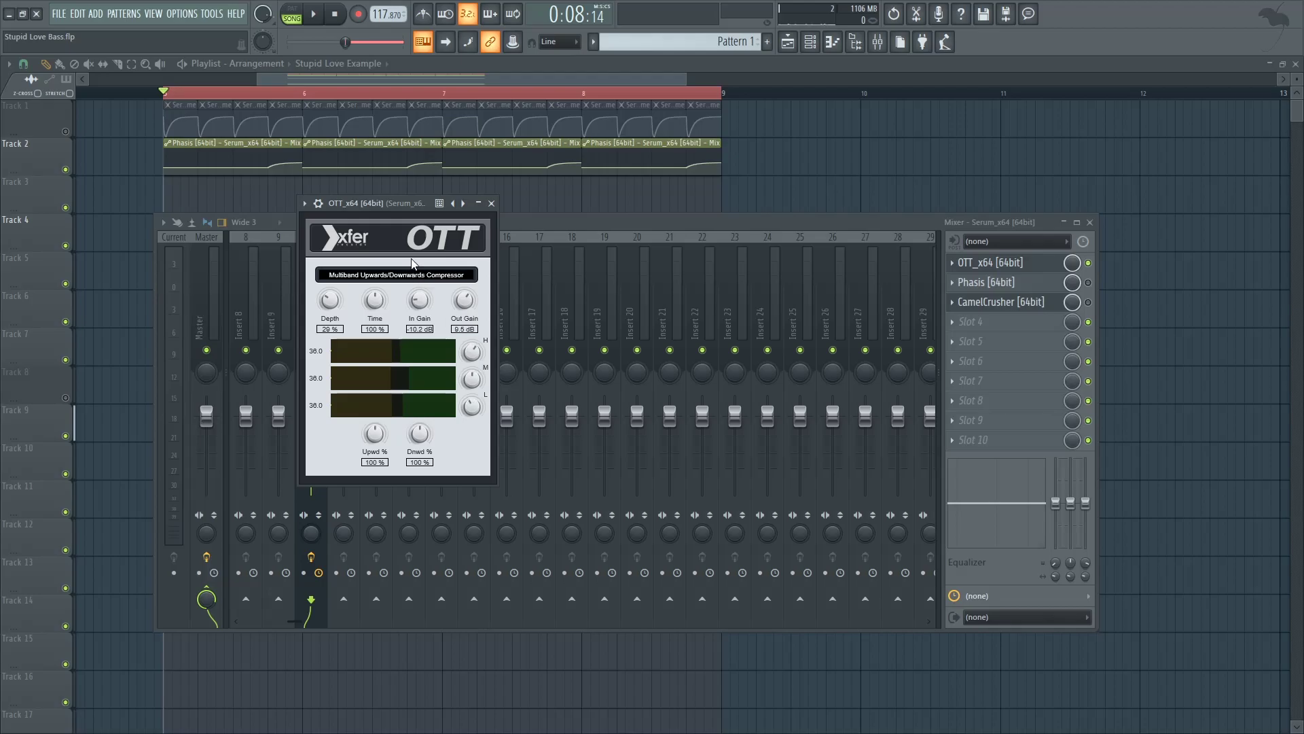
left_click_drag(370, 206, 404, 205)
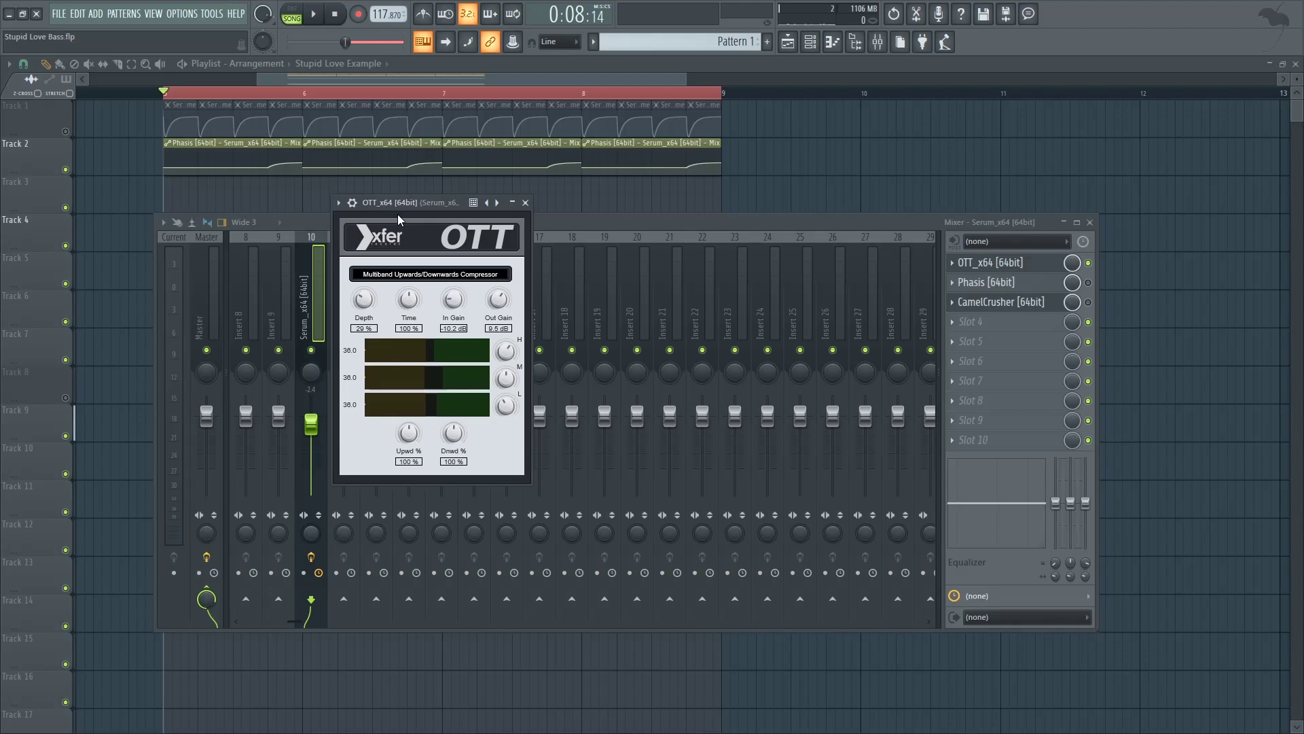
Play the pattern and toggle the OTT compressor to compare the bass with and without it.
key("space")
left_click(1089, 263)
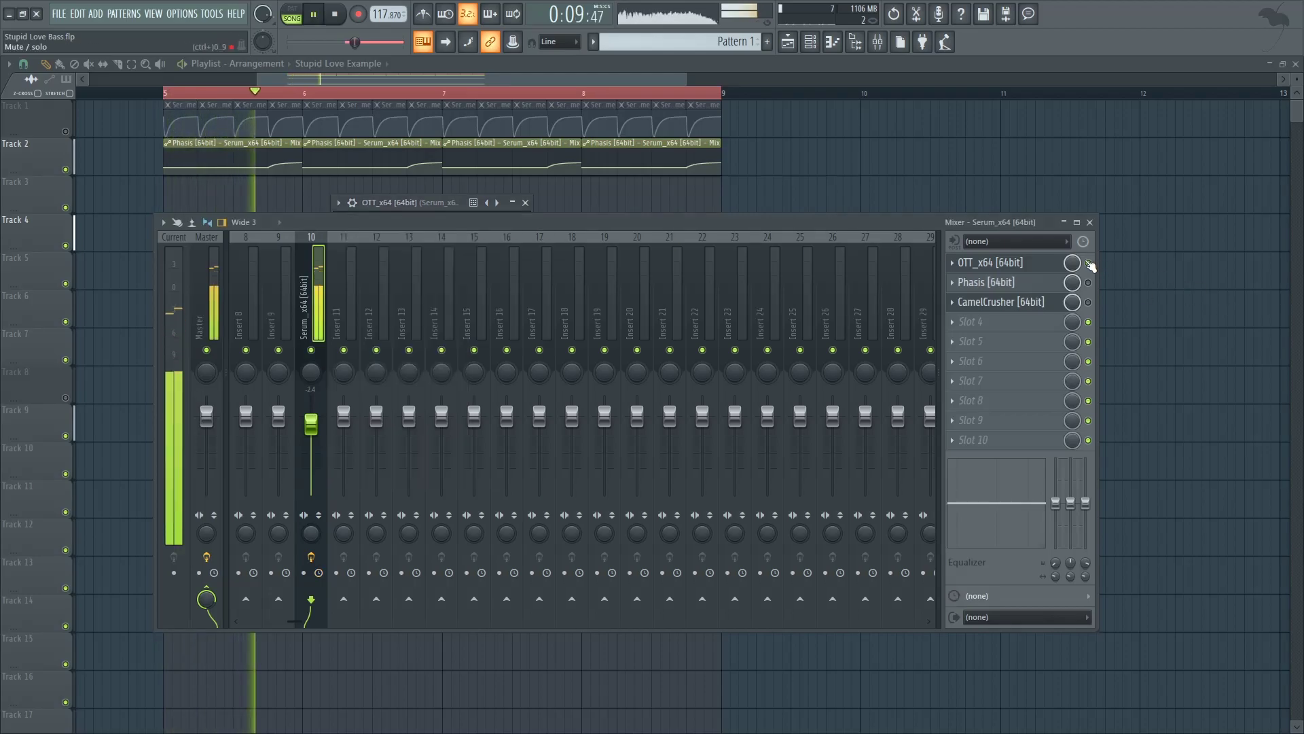
key("space")
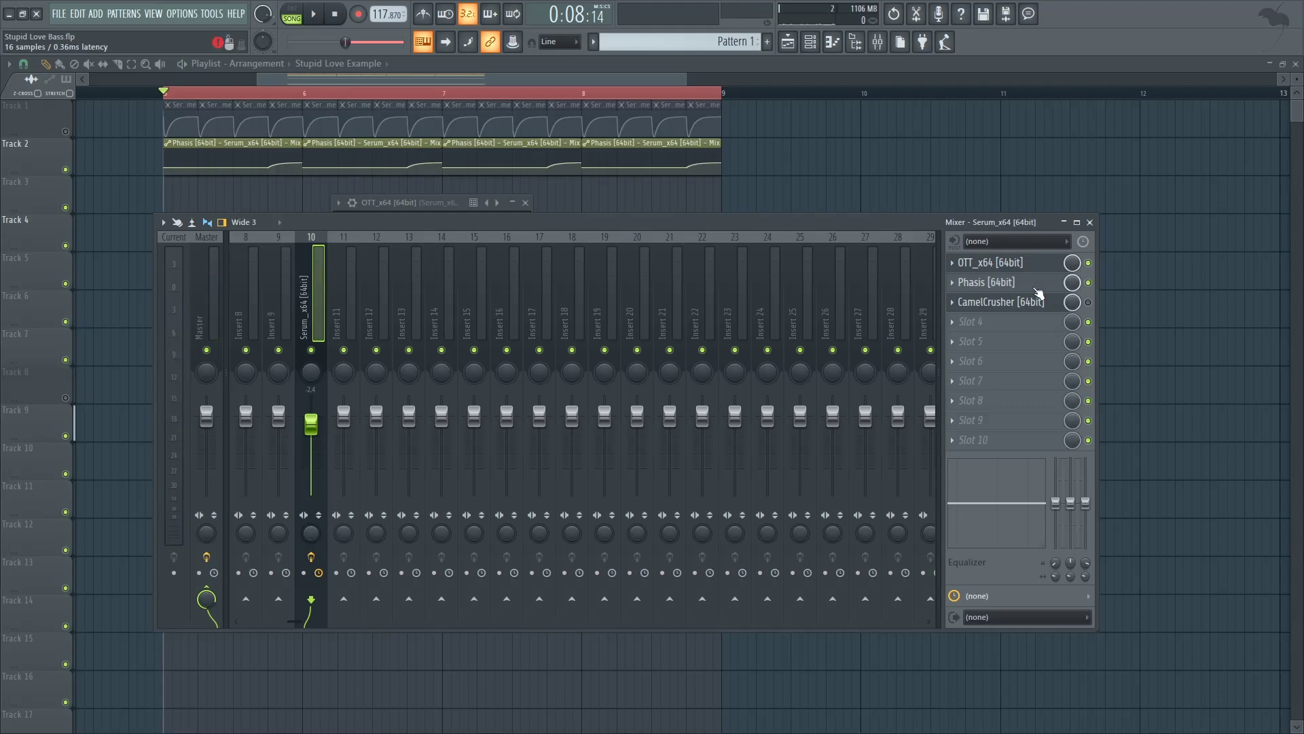
Enable the Phasis phaser on the Serum track, open it and place its window beside the track's fader.
left_click(1030, 284)
left_click_drag(276, 254, 401, 294)
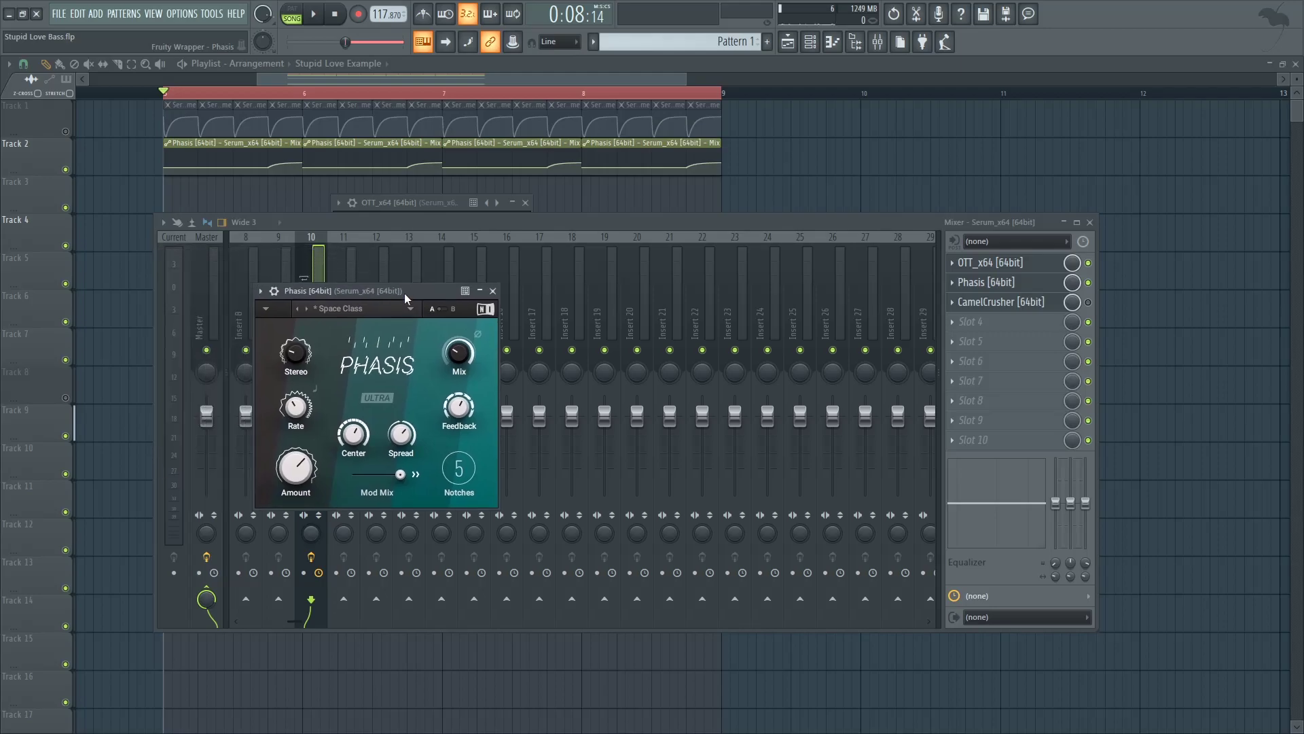
mouse_move(453, 353)
left_click_drag(418, 296, 457, 296)
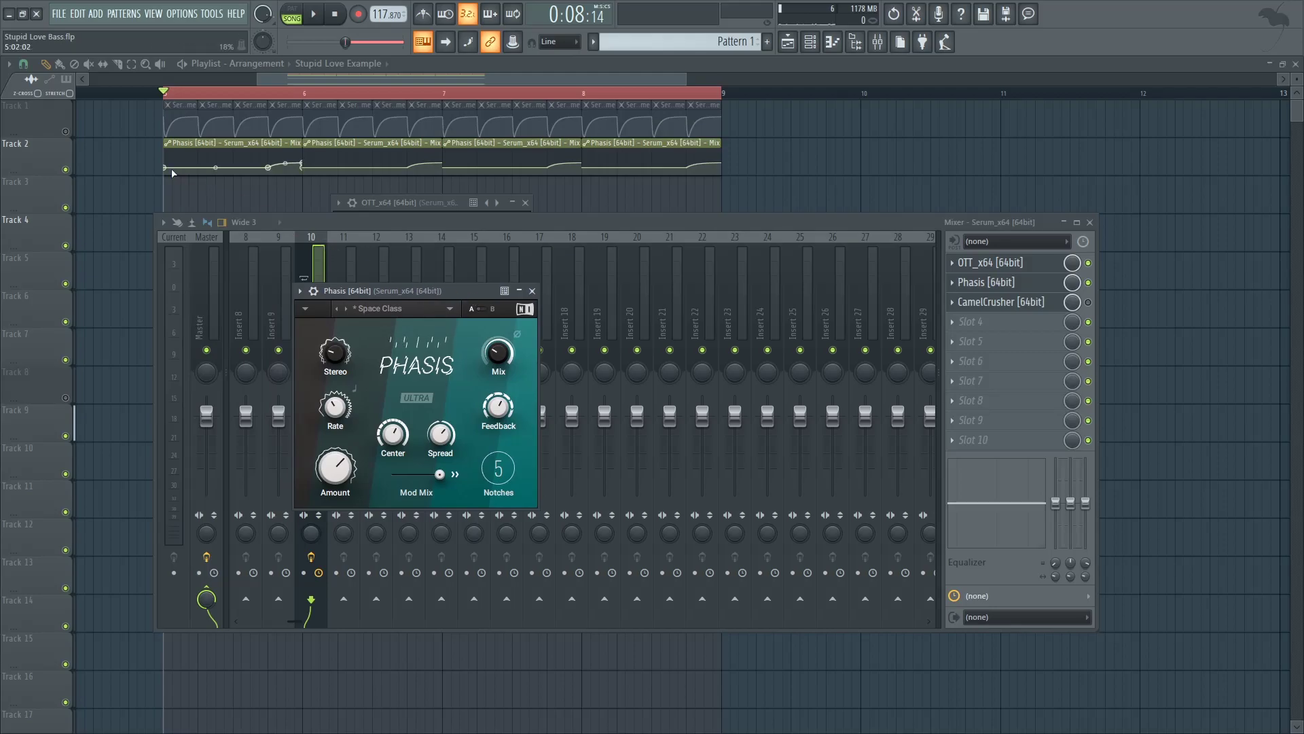
Examine the points of the Phasis Mix automation clip on Track 2, and bring back the mixer and Phasis windows.
key("F12")
left_click_drag(269, 161, 275, 169)
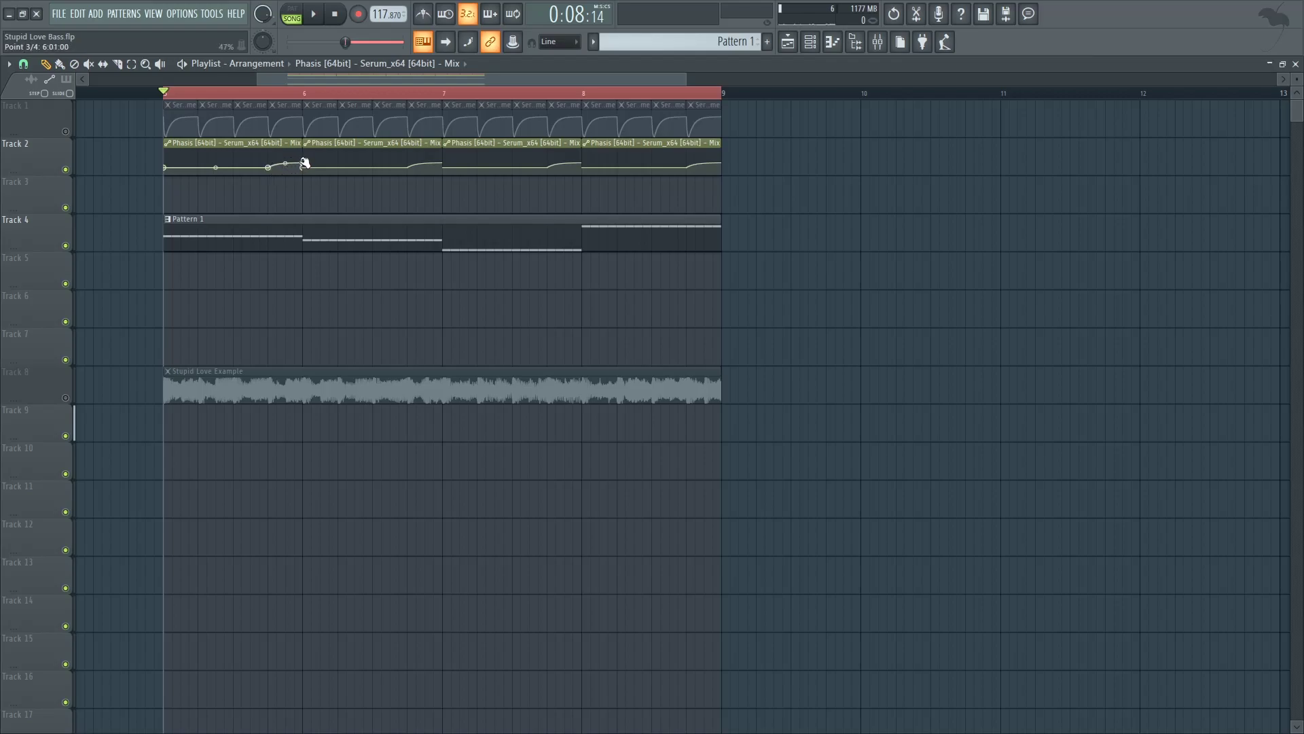
left_click(879, 43)
left_click(1029, 291)
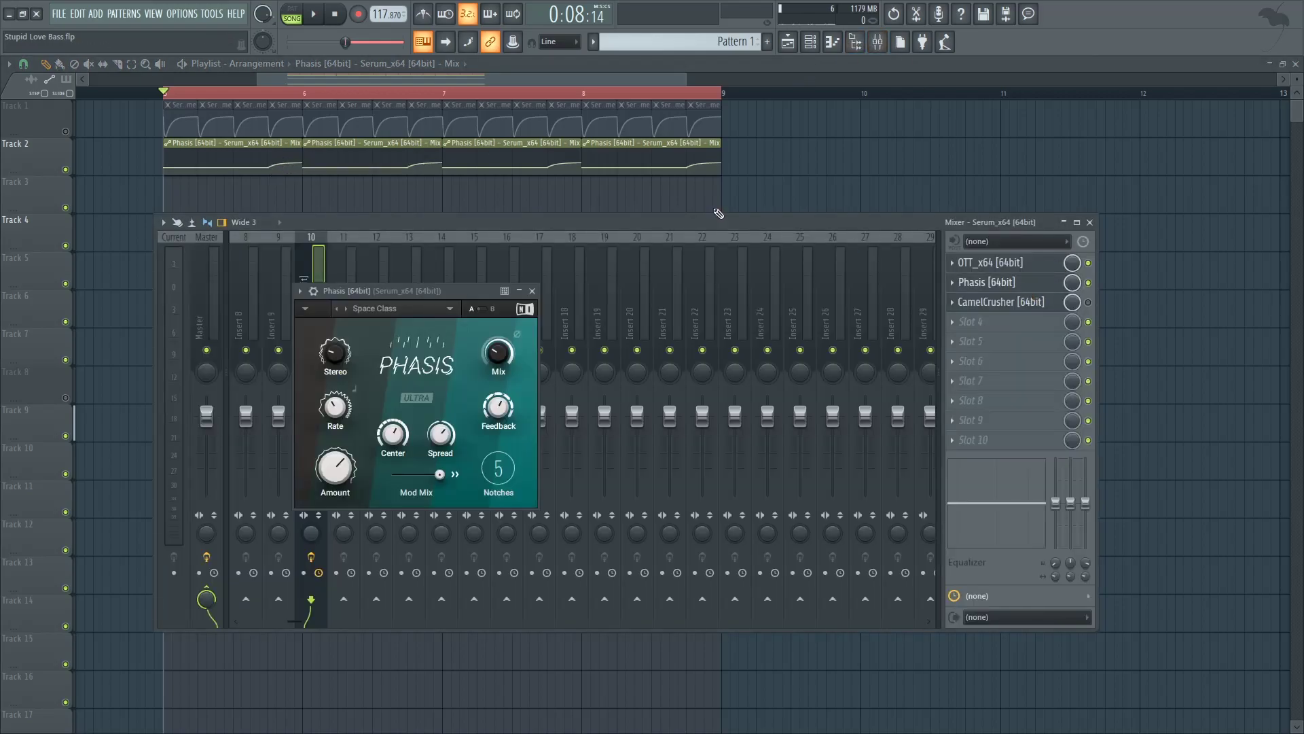
Arrange the mixer and Phasis windows clear of the automation clips, and play the pattern with the phaser active.
left_click_drag(686, 221, 645, 438)
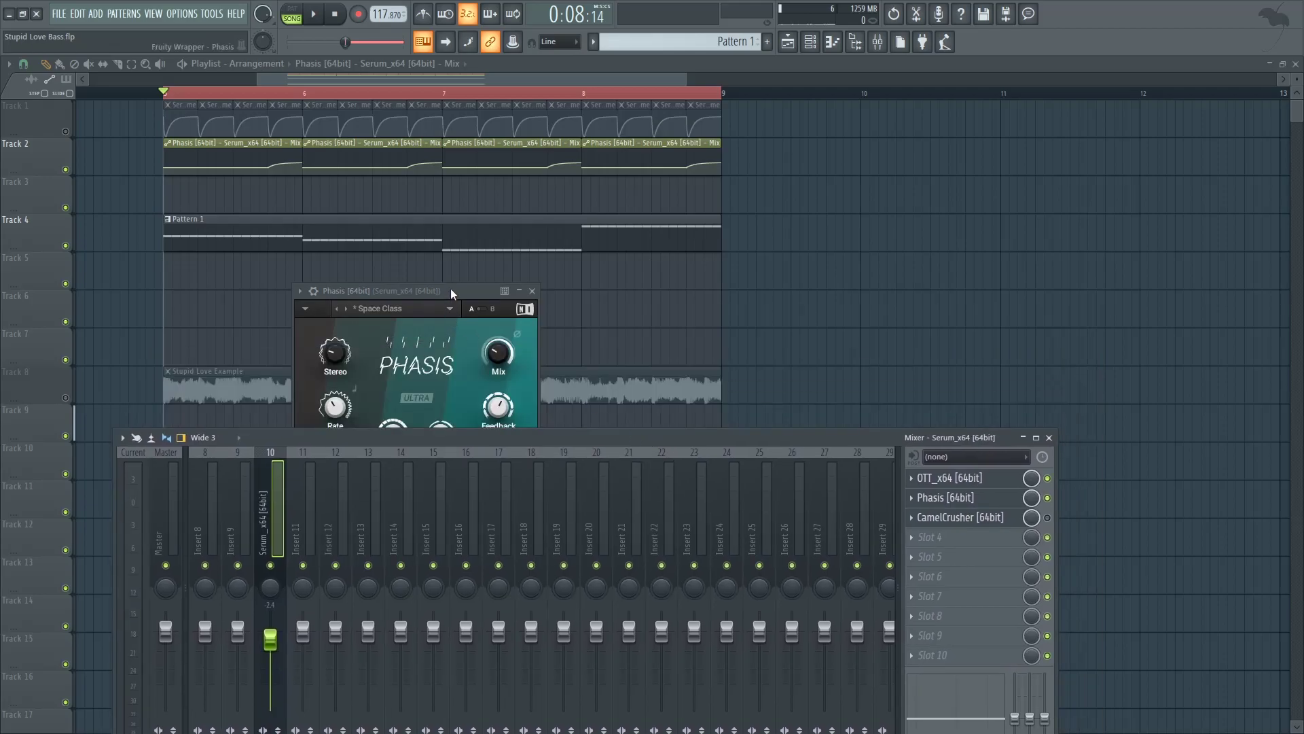
left_click_drag(451, 290, 642, 258)
key("space")
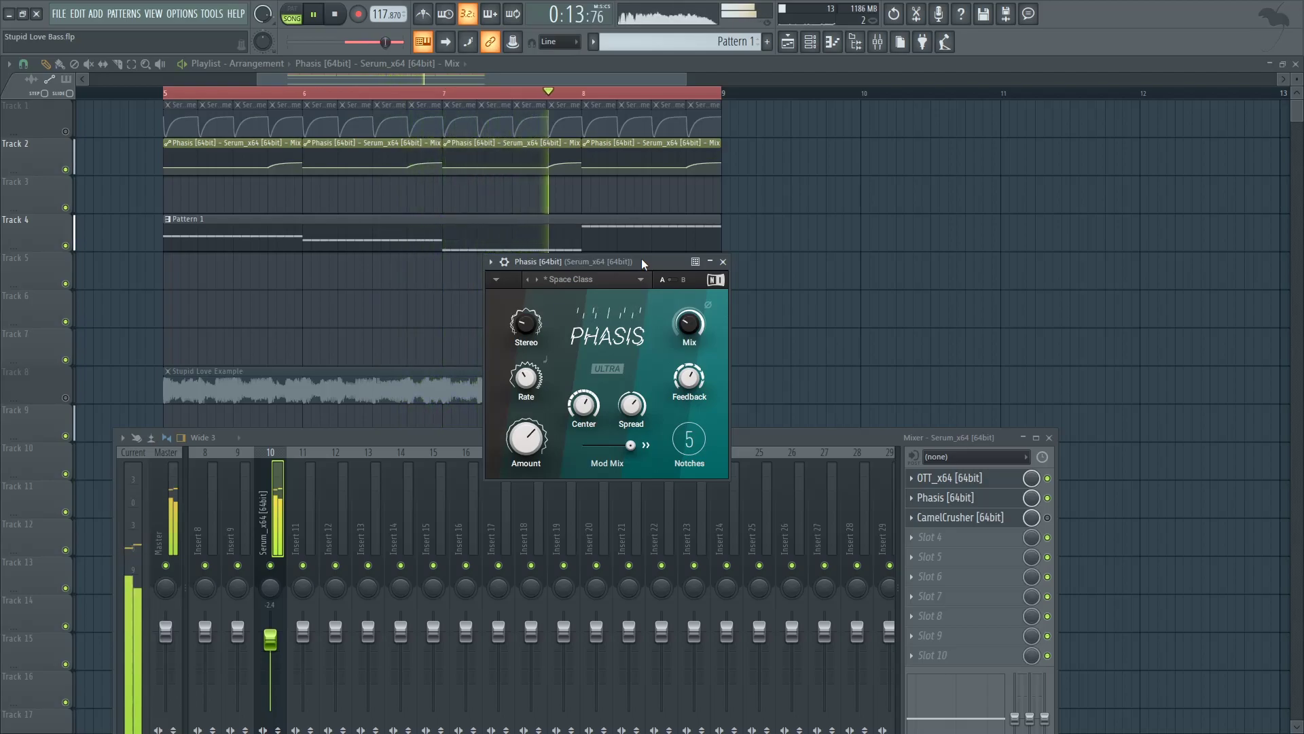
key("space")
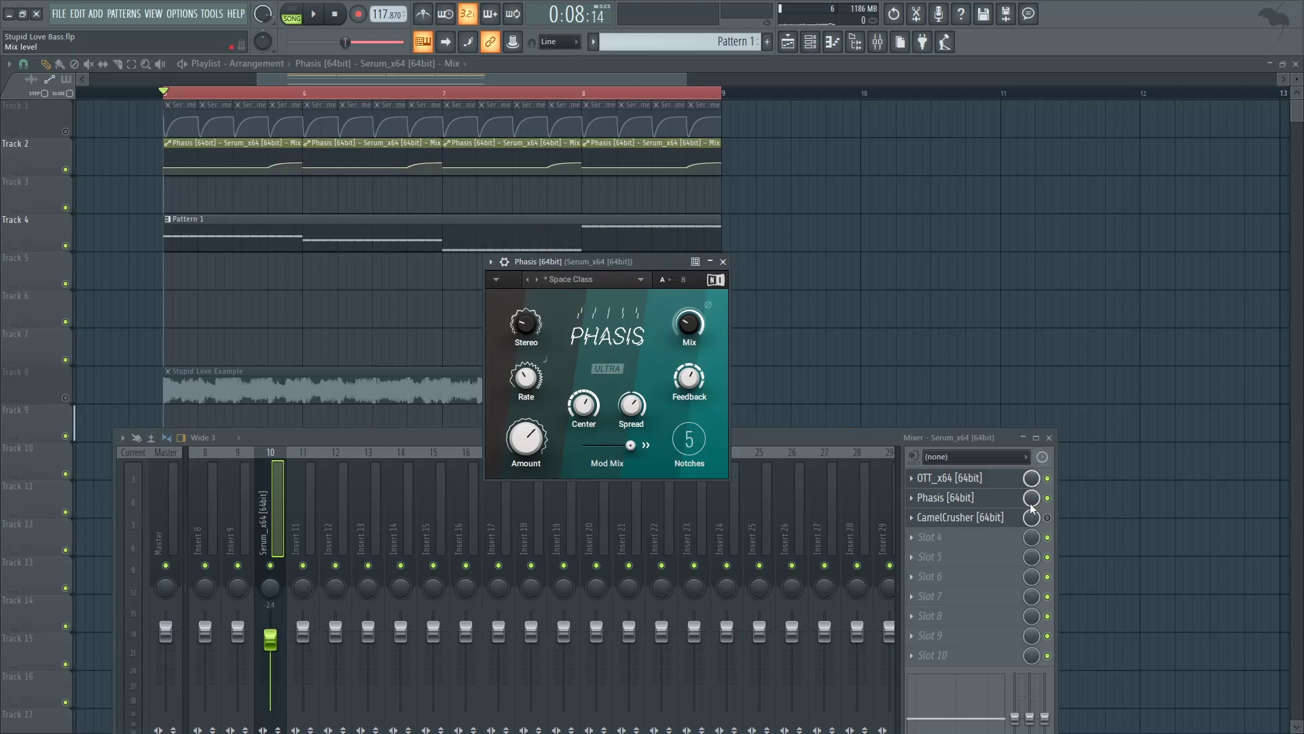
Enable and open CamelCrusher on the Serum track, and compare the pattern with it on and off.
left_click(960, 517)
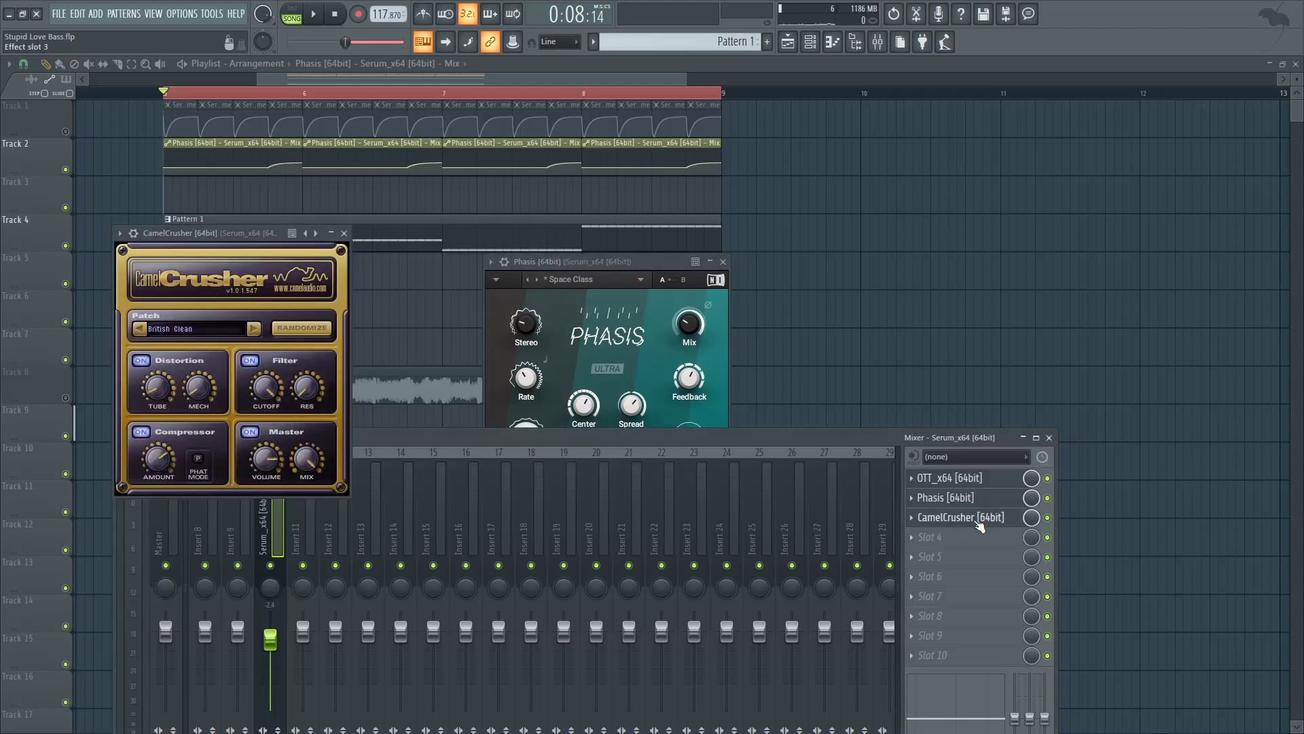
left_click_drag(221, 233, 765, 204)
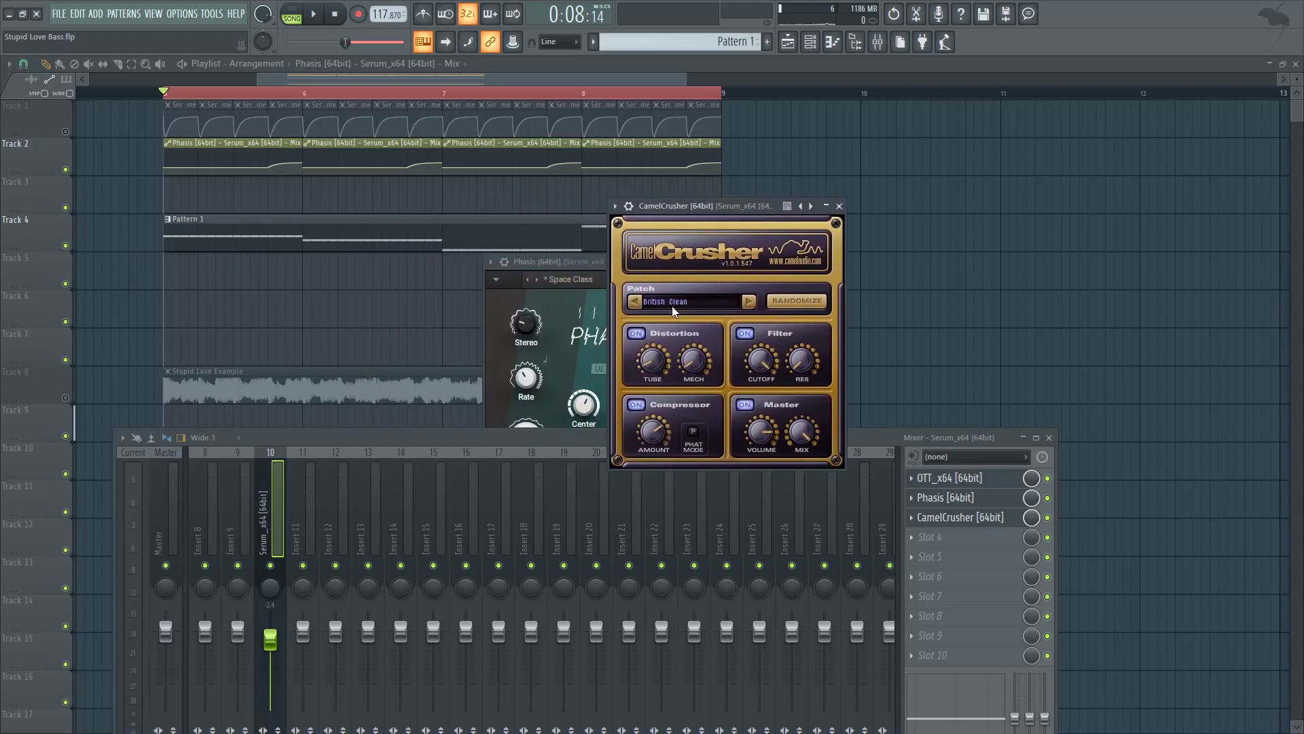
key("space")
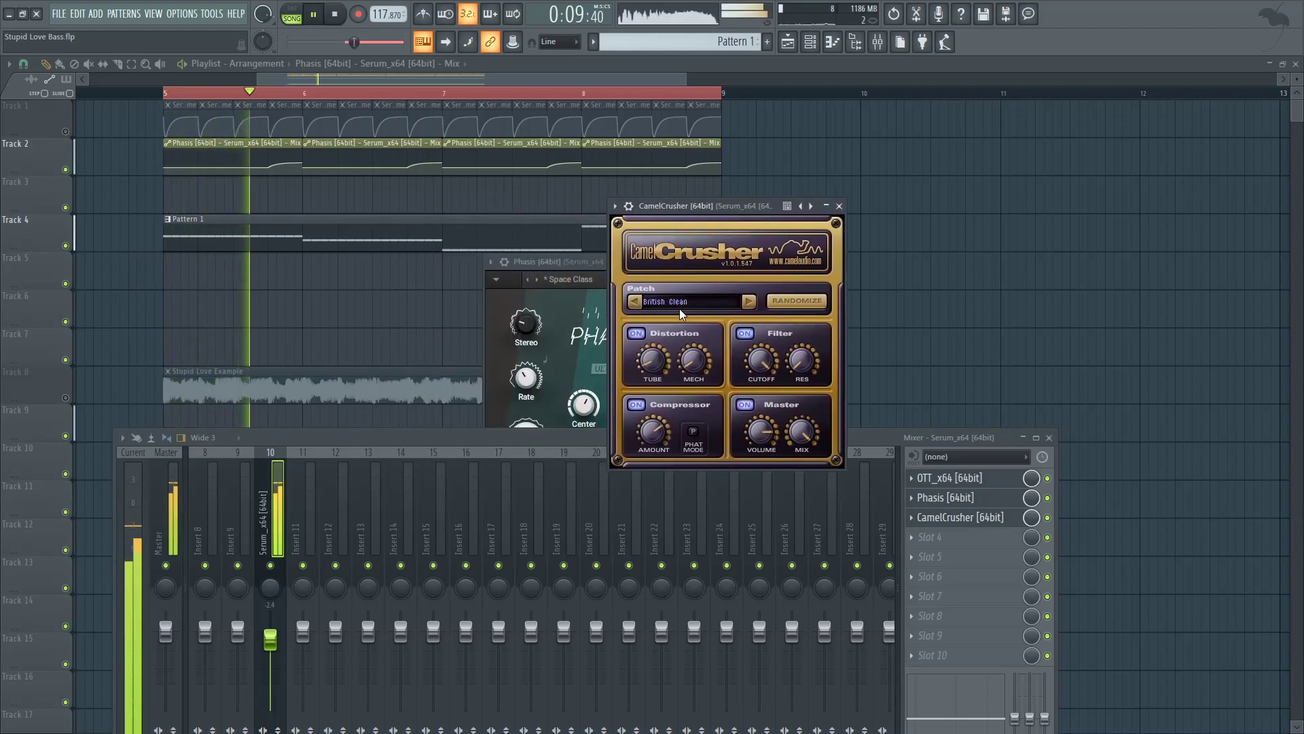
left_click(1048, 518)
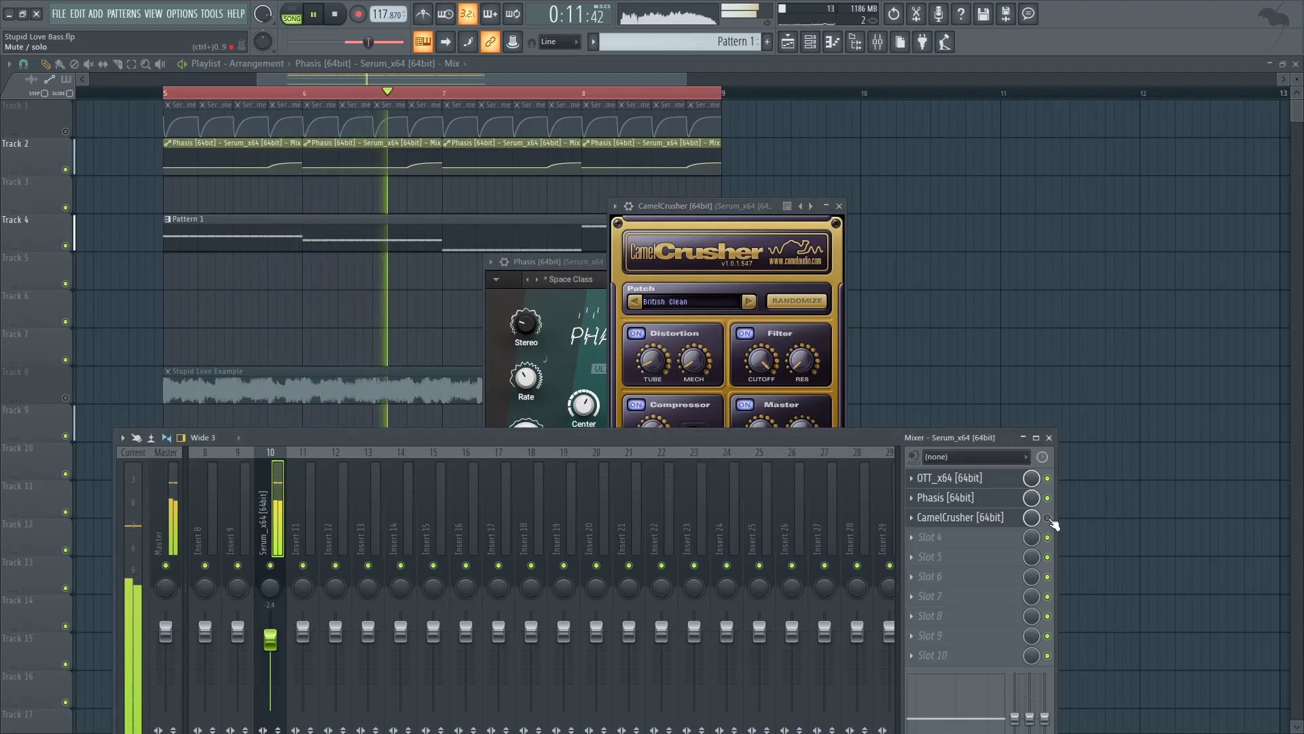
key("space")
Rearrange the mixer and CamelCrusher windows, and compare the pattern with all of track 10's effects bypassed and enabled.
left_click_drag(720, 447, 850, 318)
left_click_drag(783, 207, 867, 181)
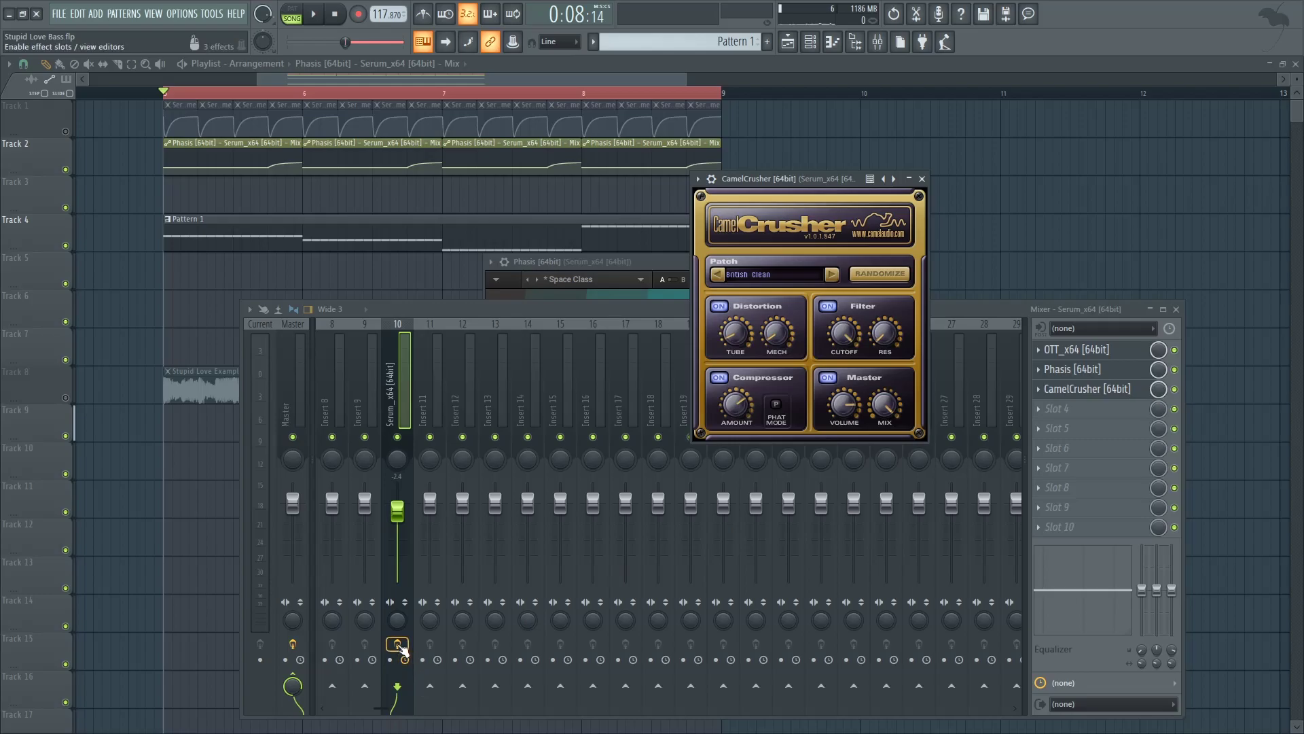
key("space")
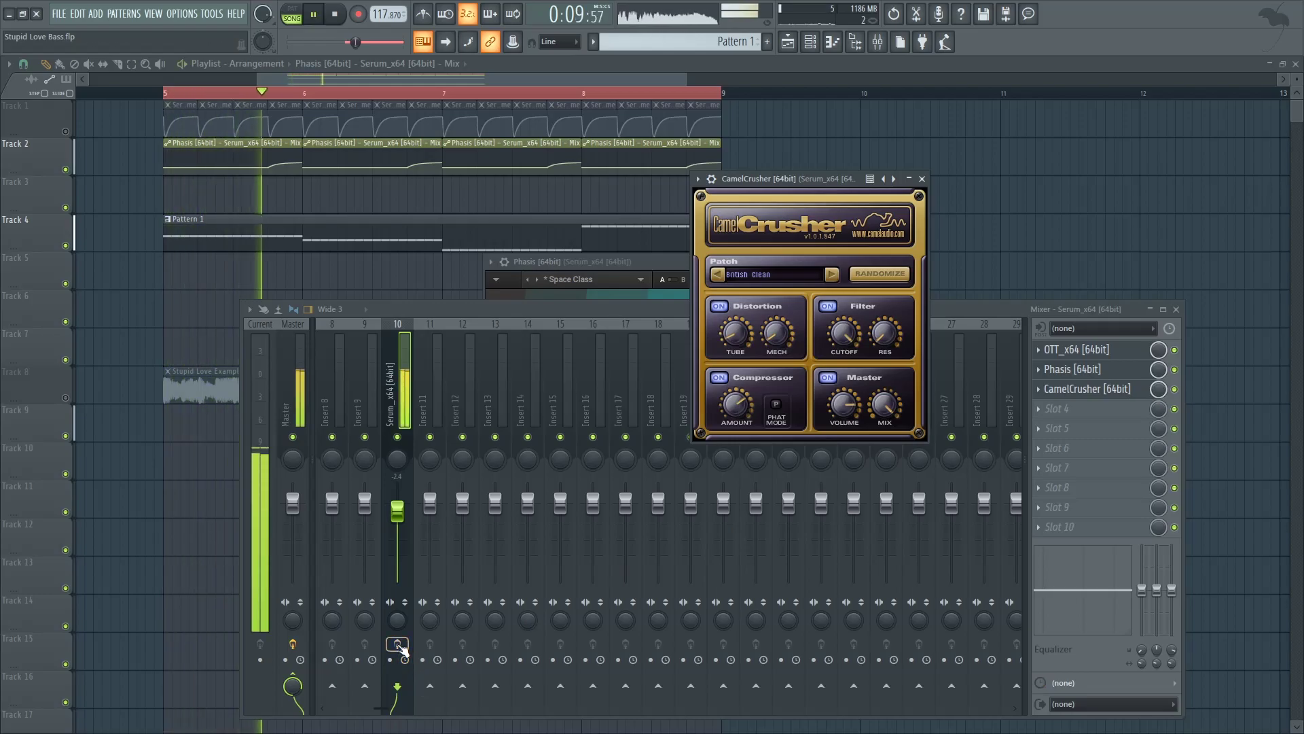
key("space")
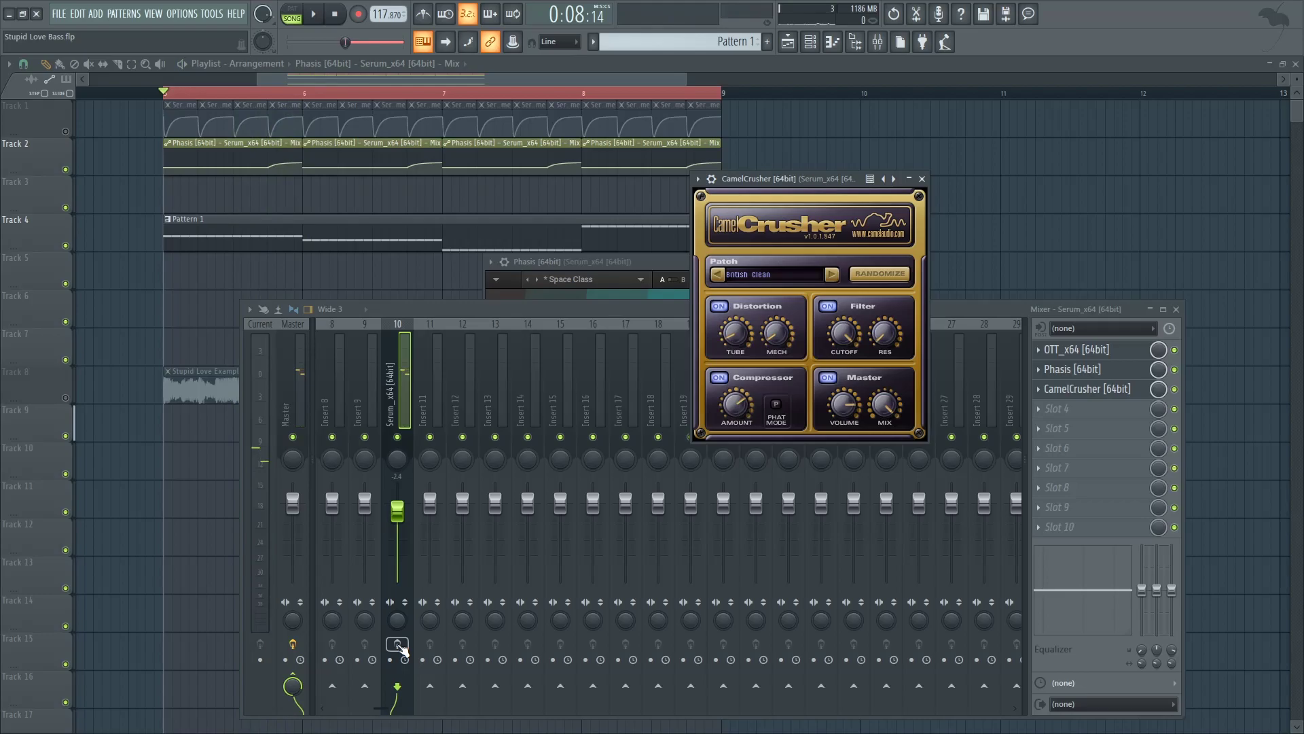
key("space")
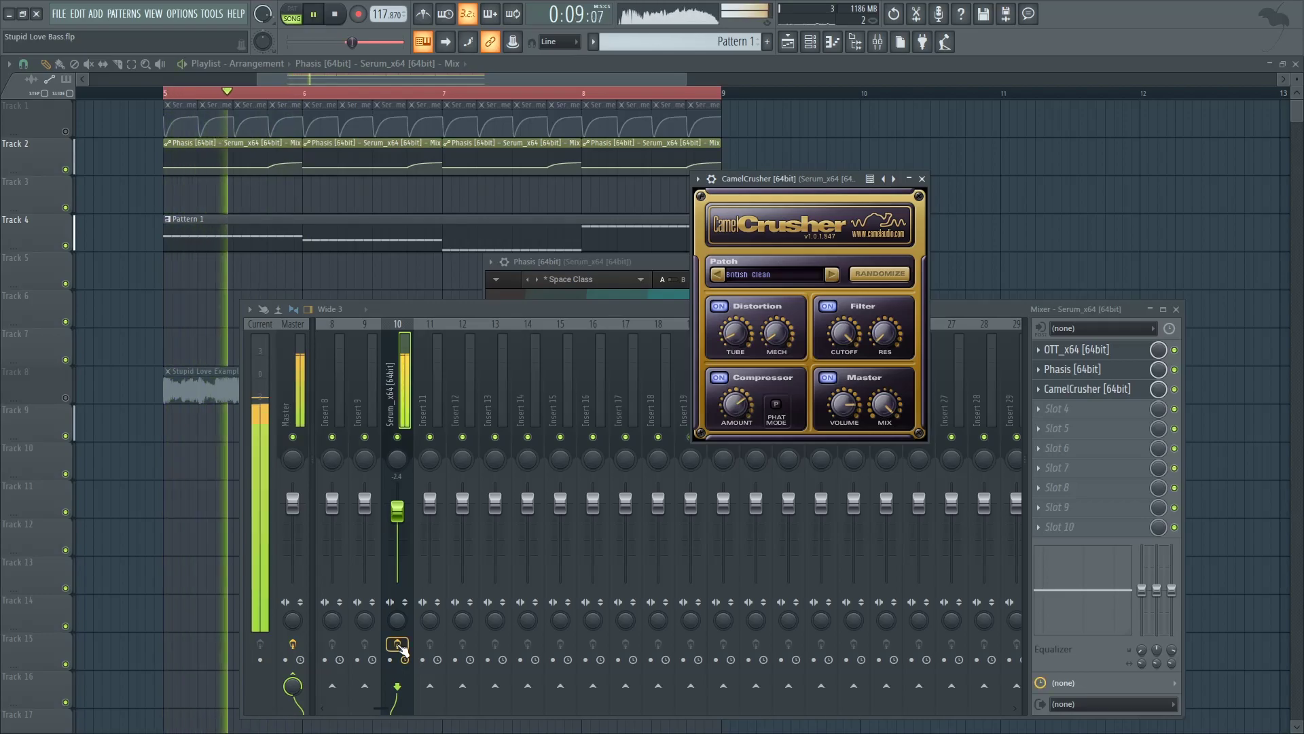
key("space")
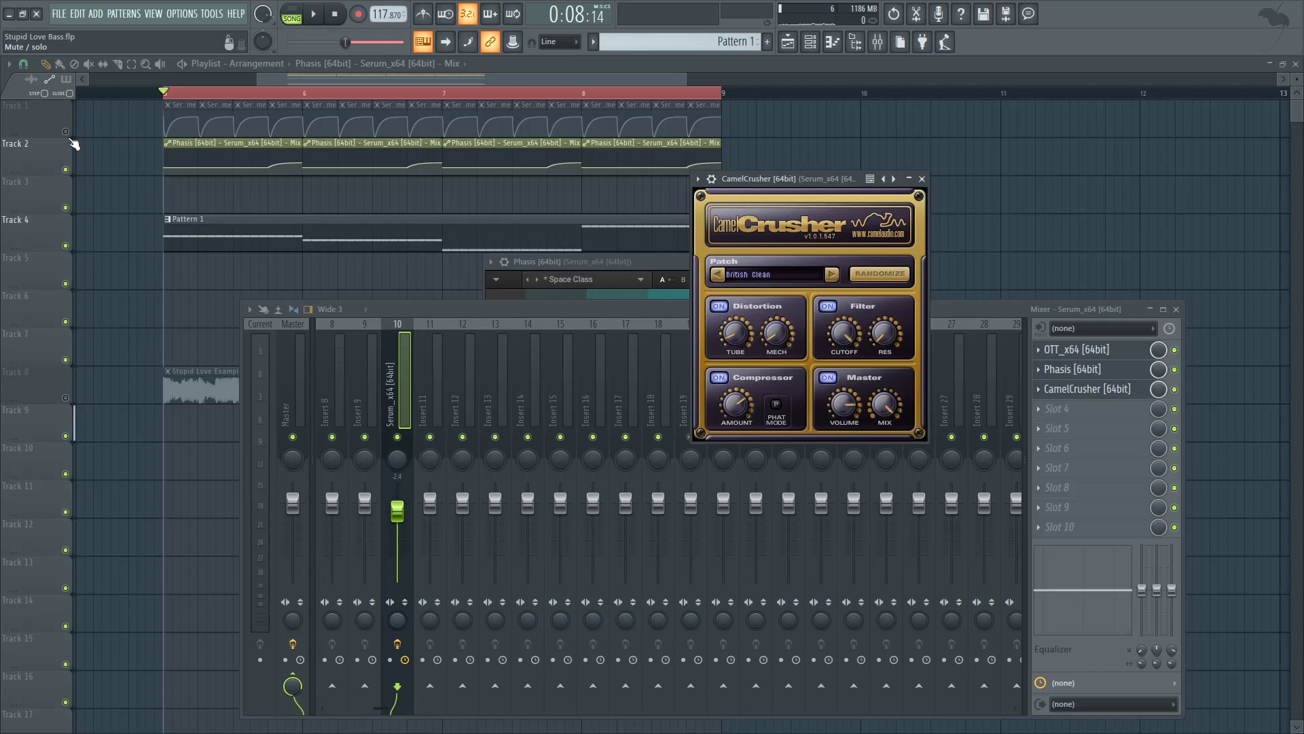
Unmute the Serum channel volume automation on Track 1, and move and restore a point in its first clip.
key("F12")
left_click_drag(687, 79, 401, 97)
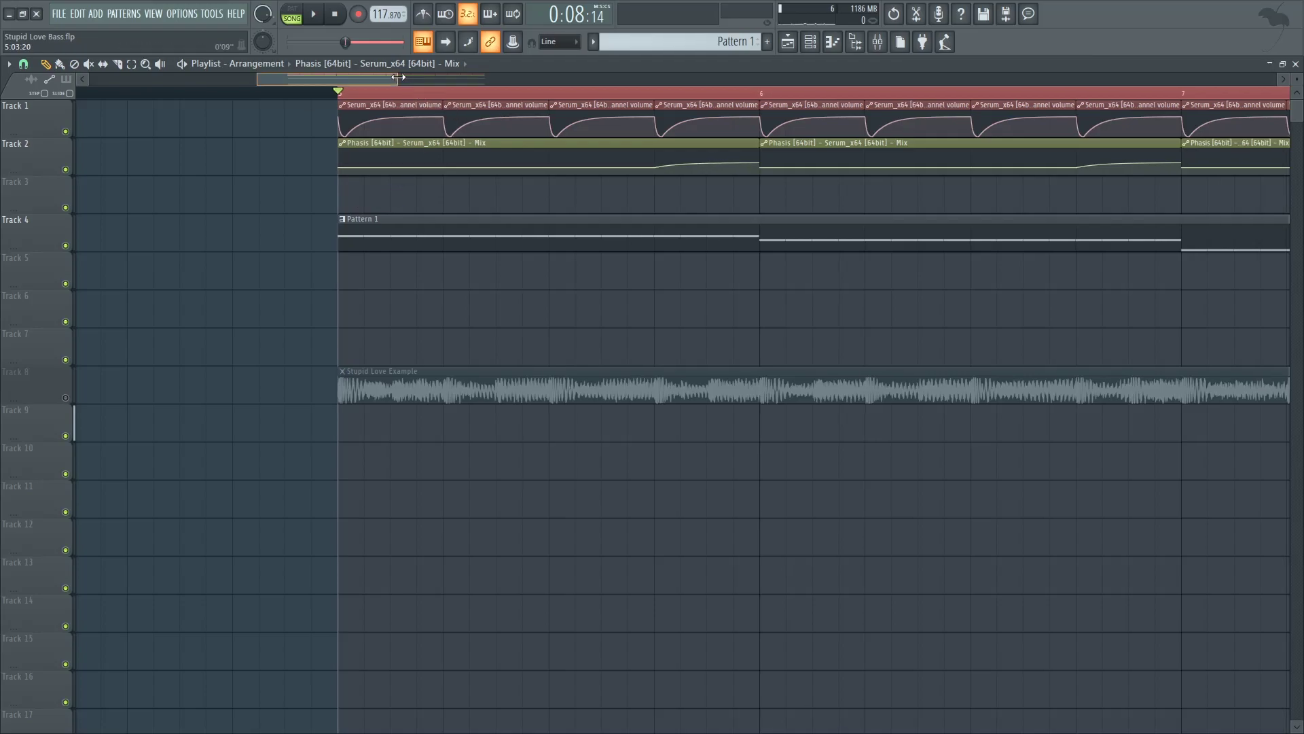
scroll(394, 122, "up", 1)
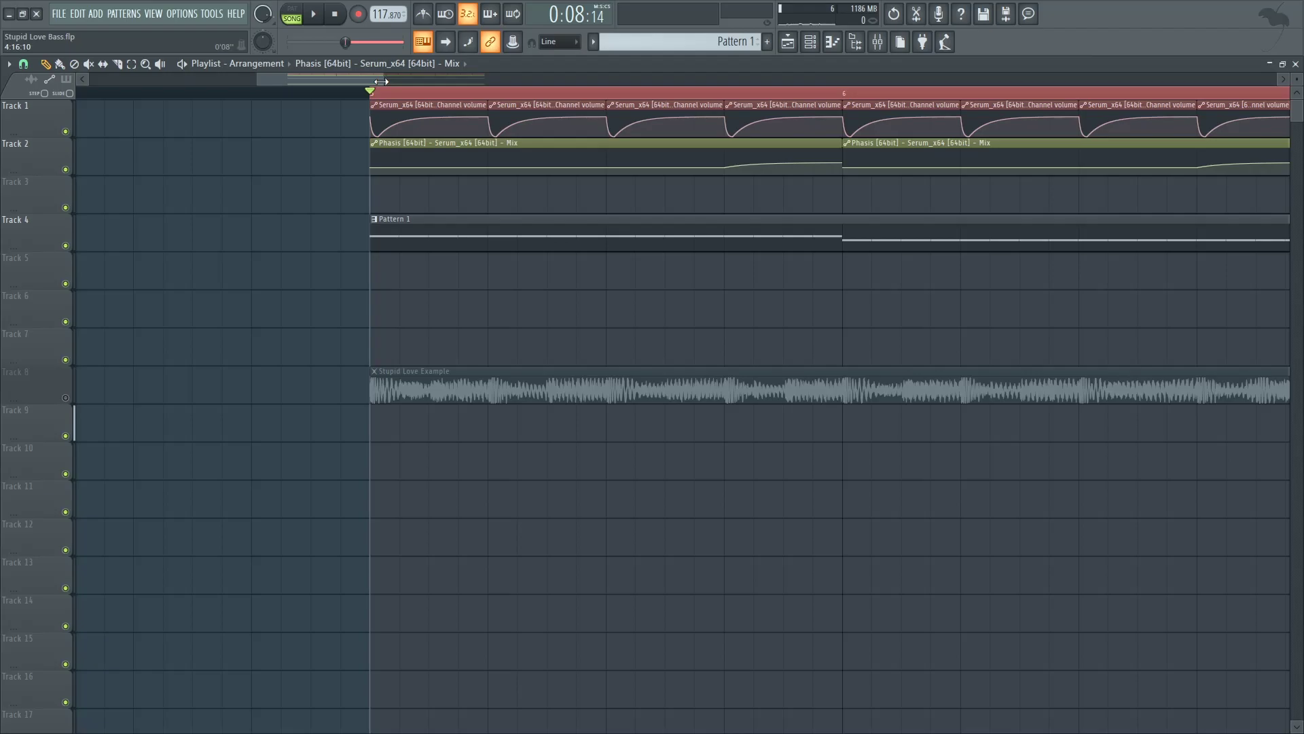
left_click_drag(381, 82, 574, 80)
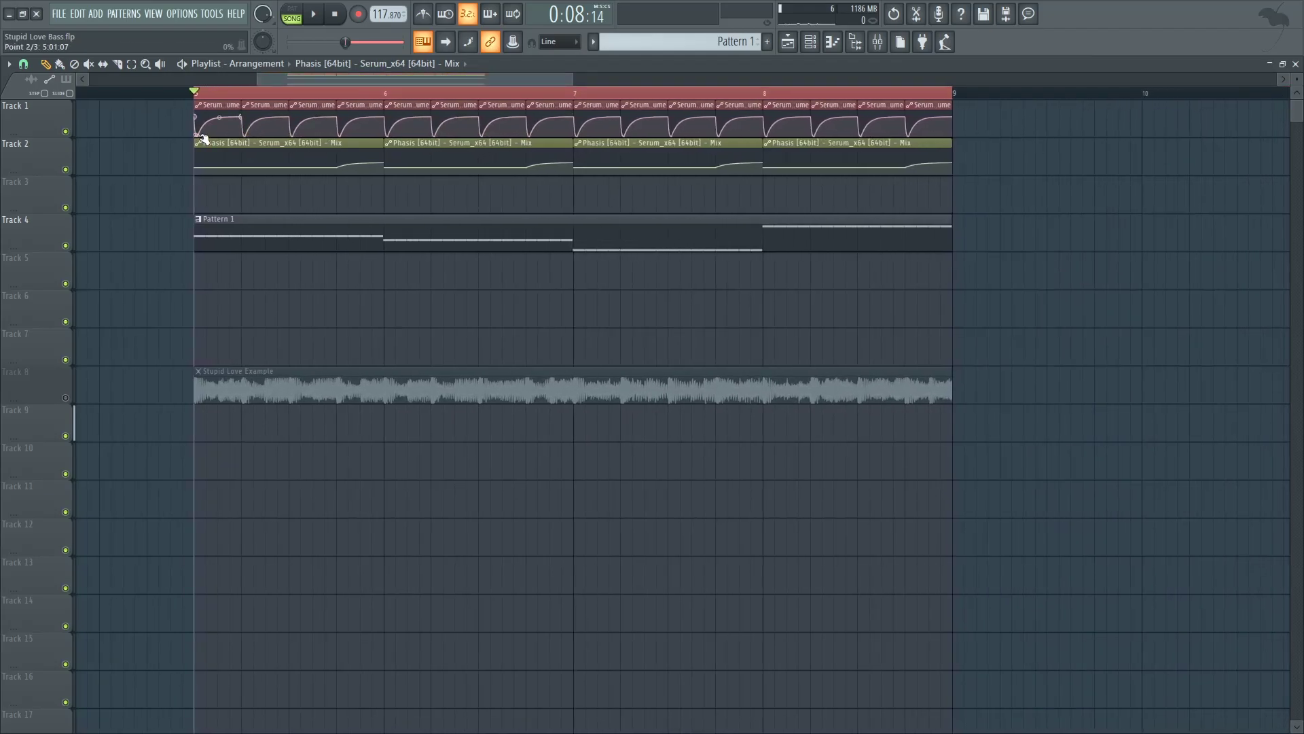
left_click_drag(201, 138, 197, 141)
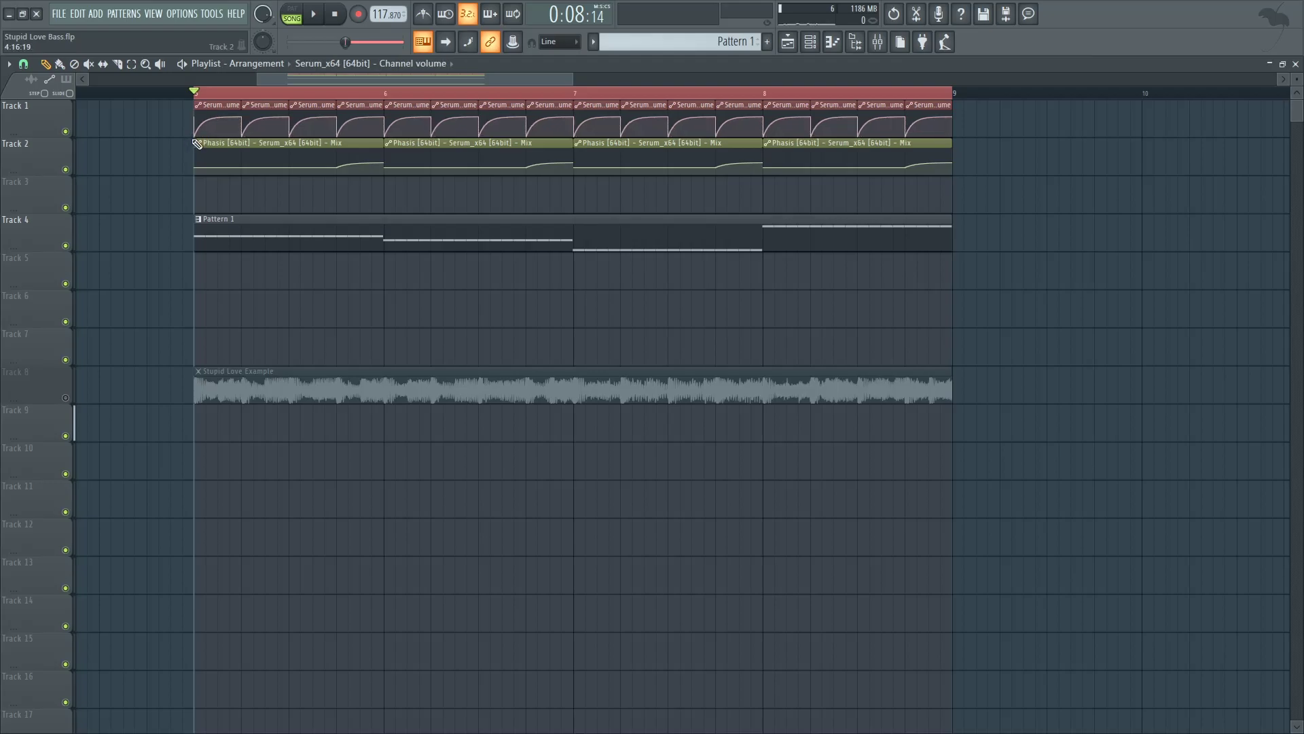
key("ctrl+z")
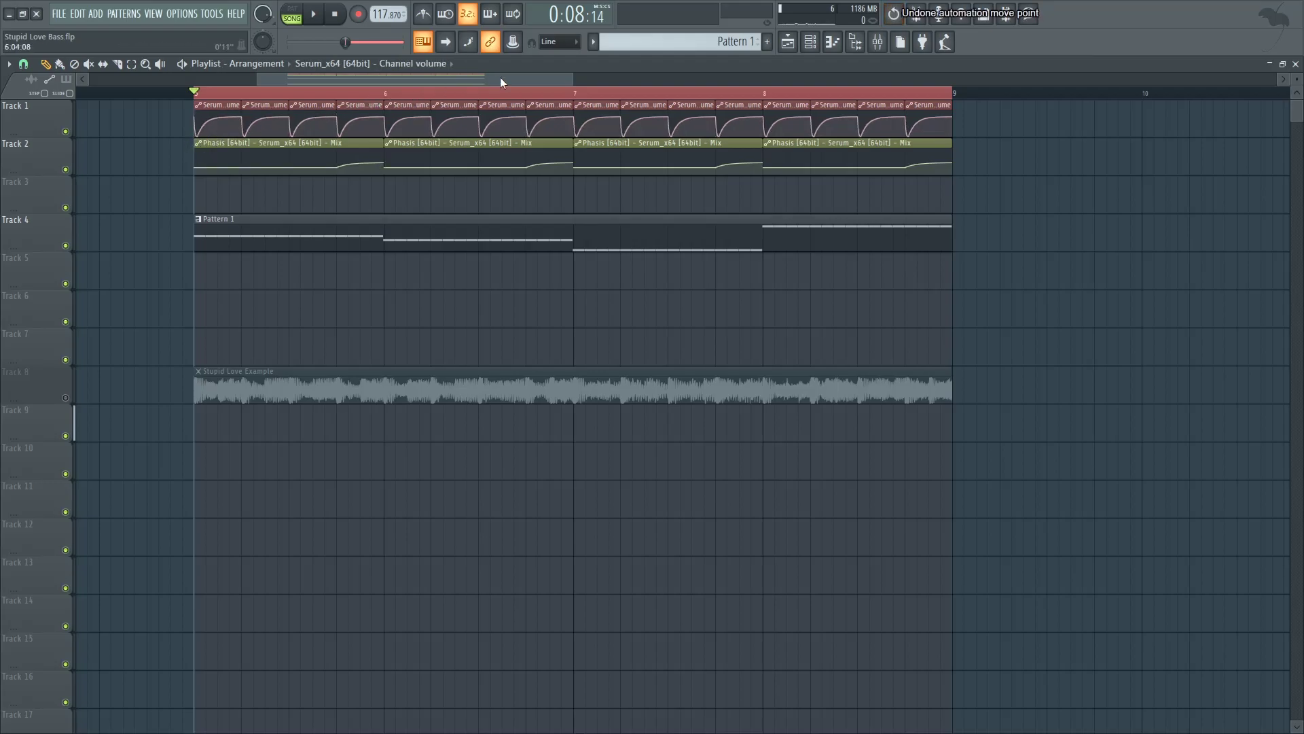
key("space")
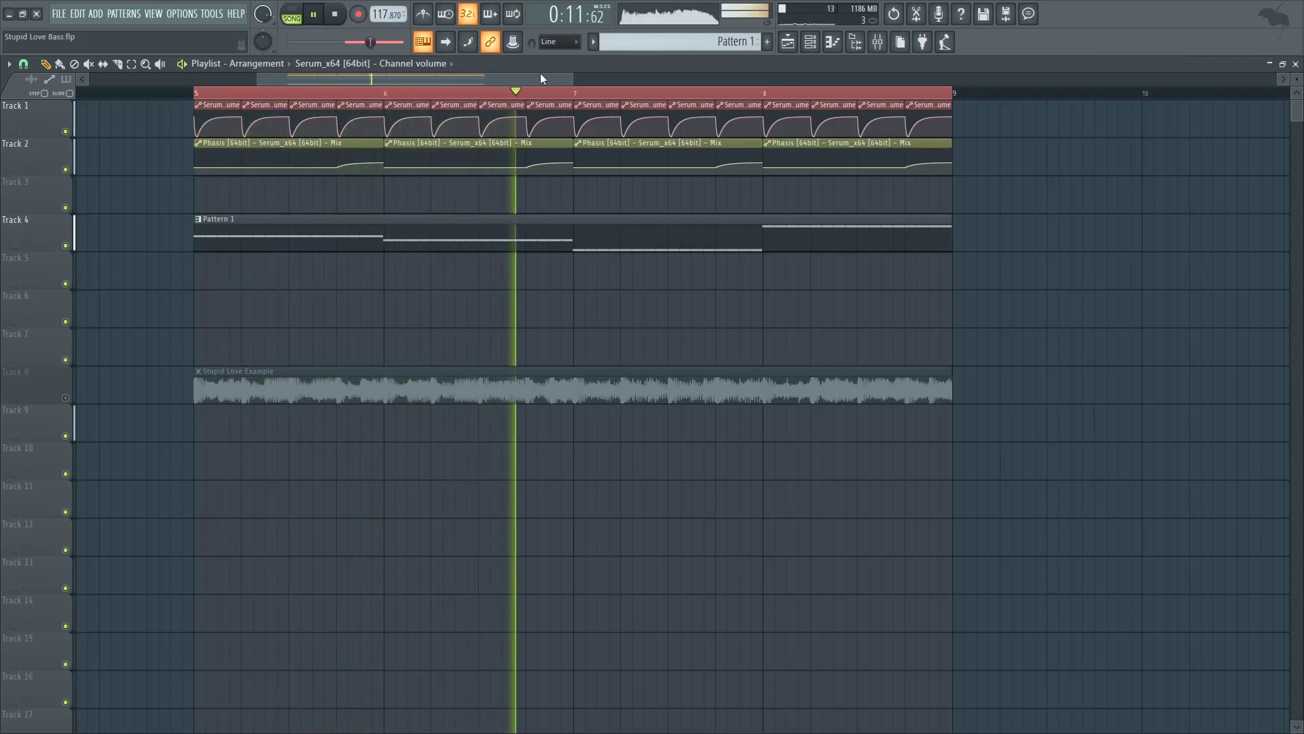
key("space")
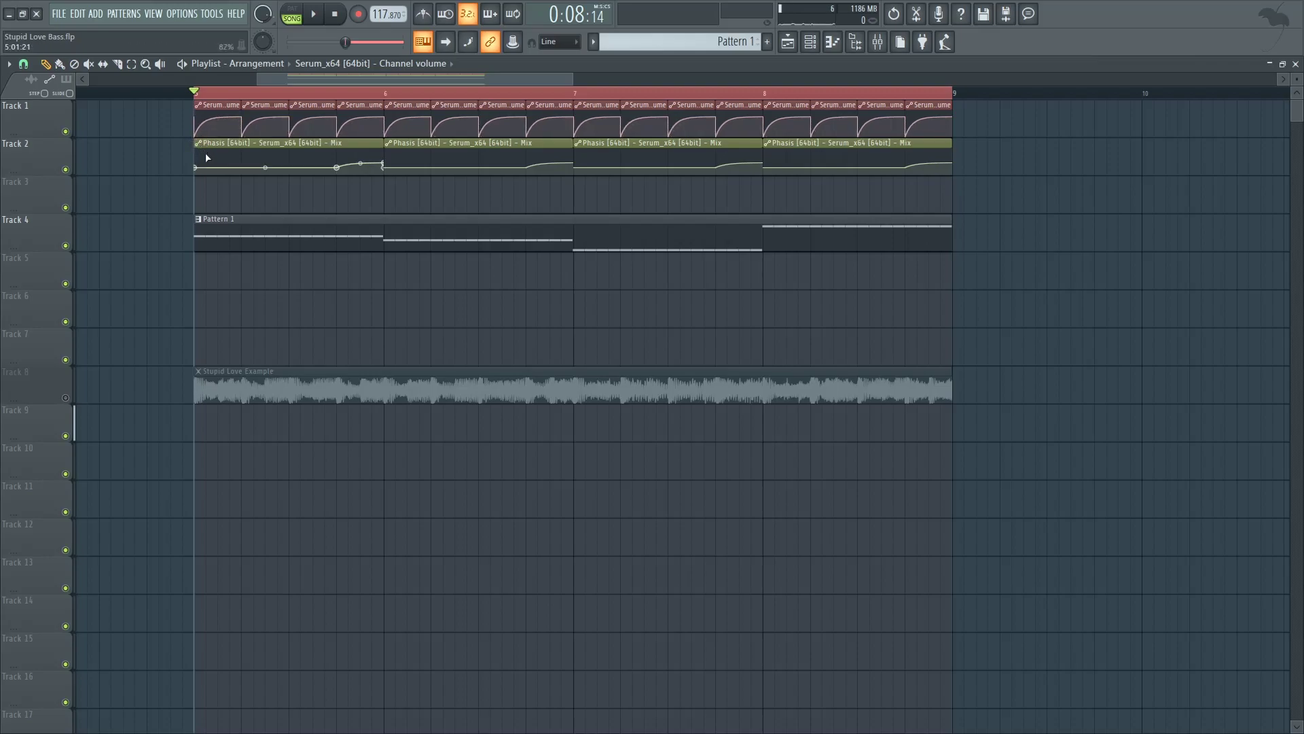
key("space")
key("space")
key("ctrl+z")
left_click_drag(573, 78, 617, 79)
left_click_drag(256, 80, 179, 78)
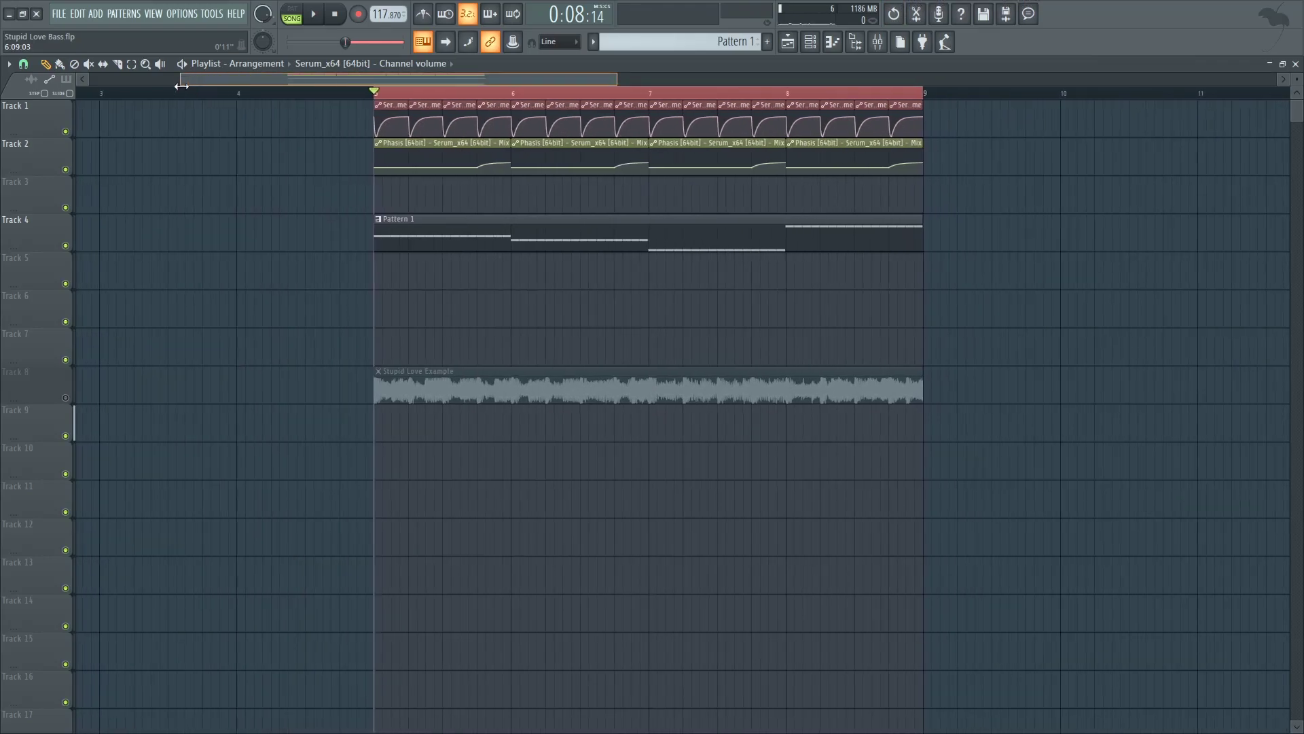
key("space")
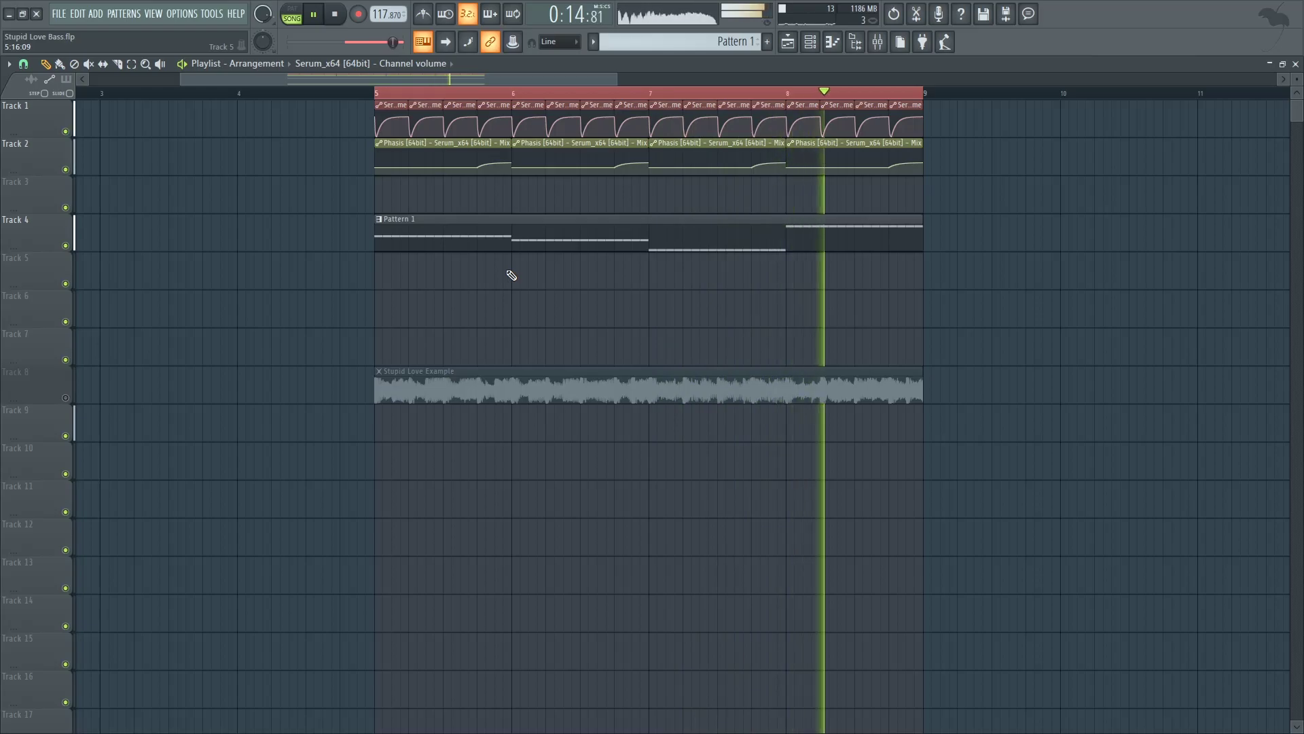
key("space")
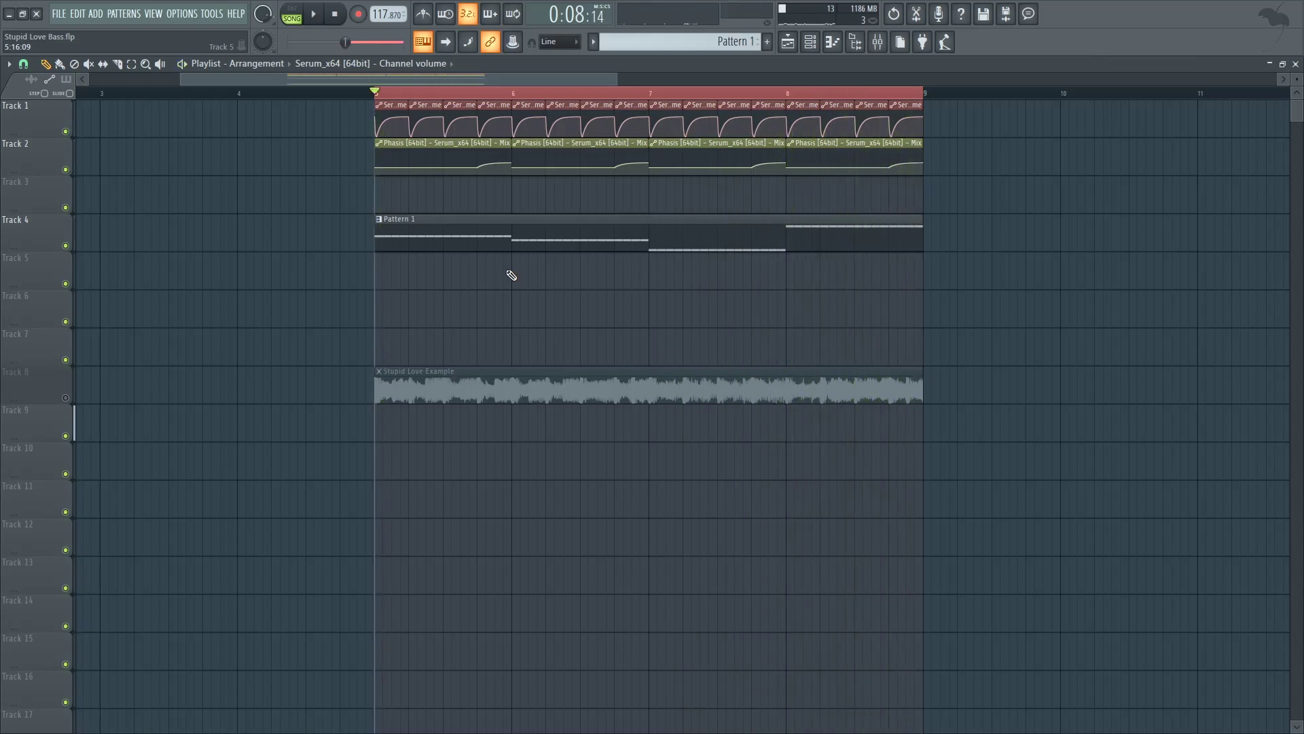